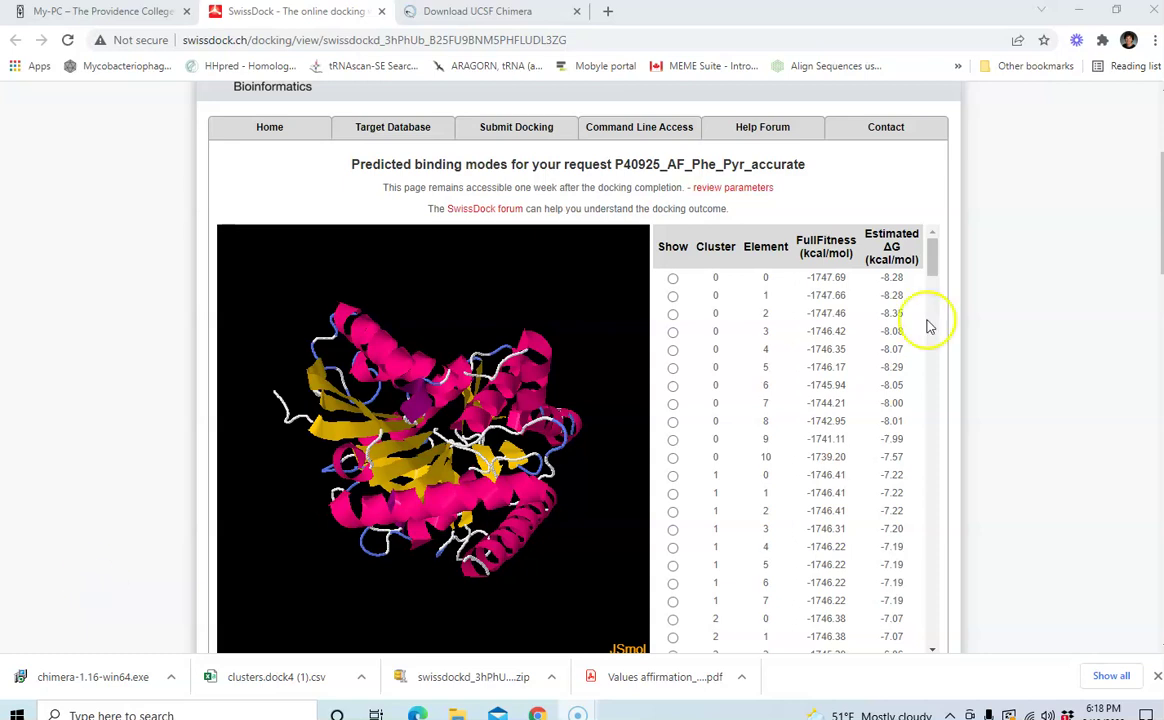
# Download the SwissDock predictions file and send the predicted binding modes to UCSF Chimera
pyautogui.scroll(2, 1138, 294)
pyautogui.scroll(3, 1138, 294)
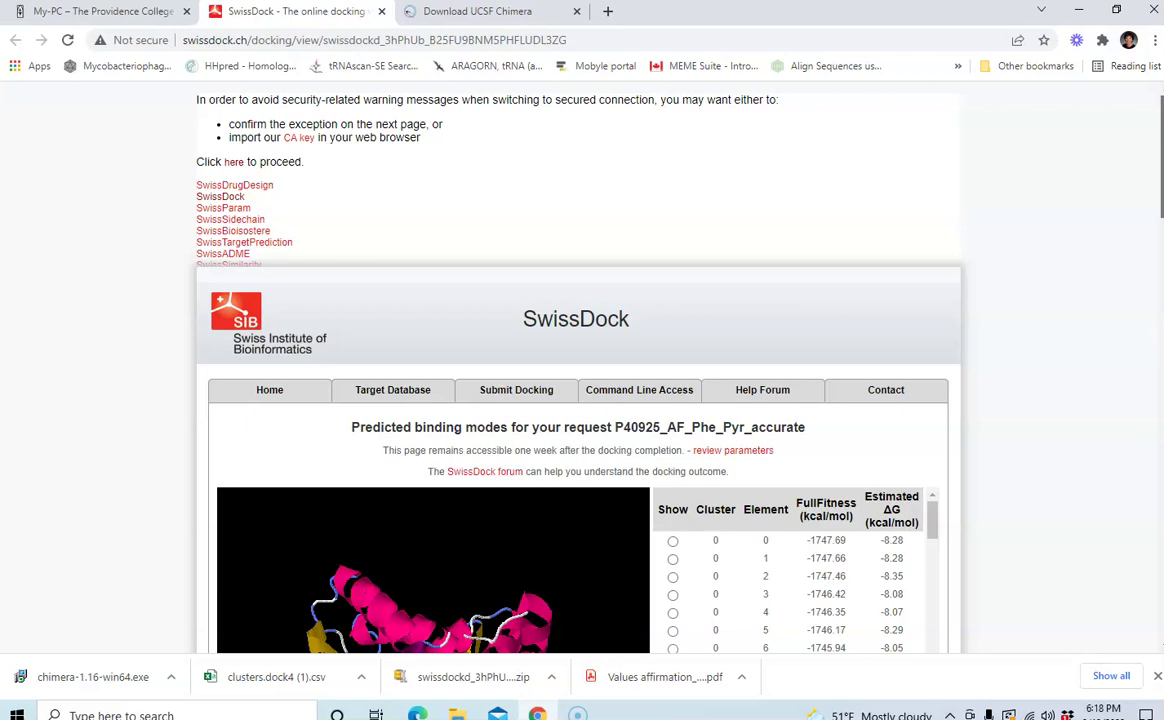
pyautogui.scroll(-1, 576, 380)
pyautogui.scroll(-3, 576, 380)
pyautogui.scroll(-1, 576, 380)
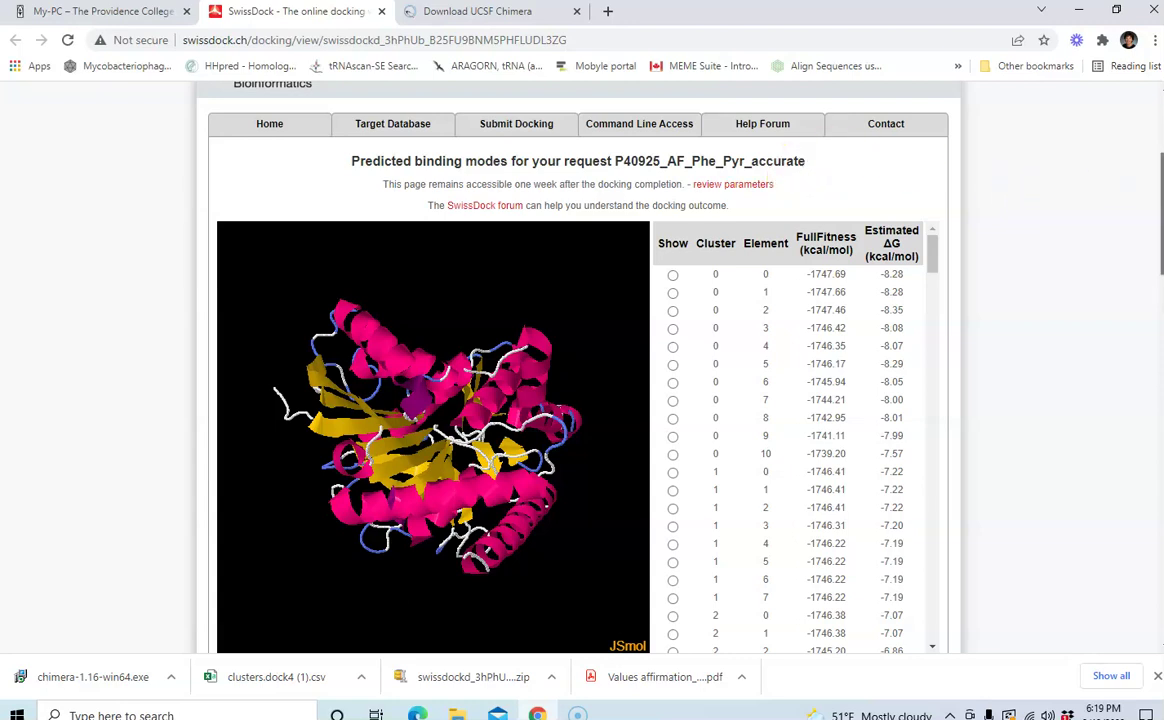
pyautogui.scroll(-2, 580, 370)
pyautogui.scroll(-1, 580, 370)
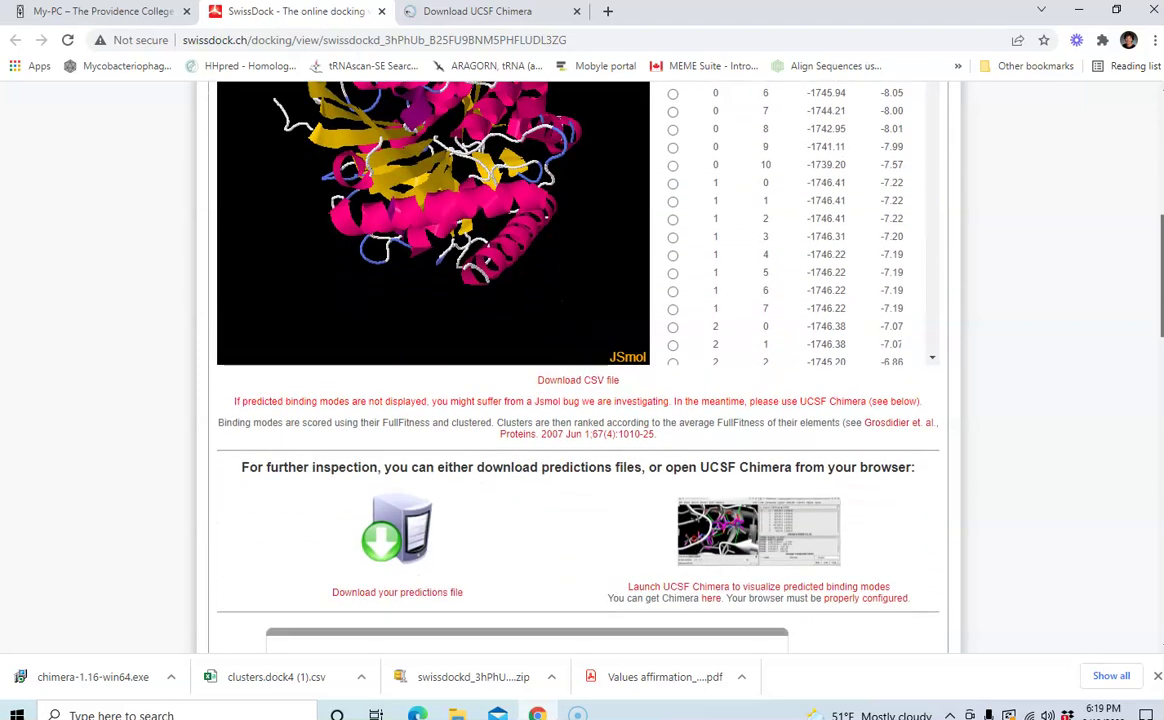
pyautogui.scroll(-1, 580, 370)
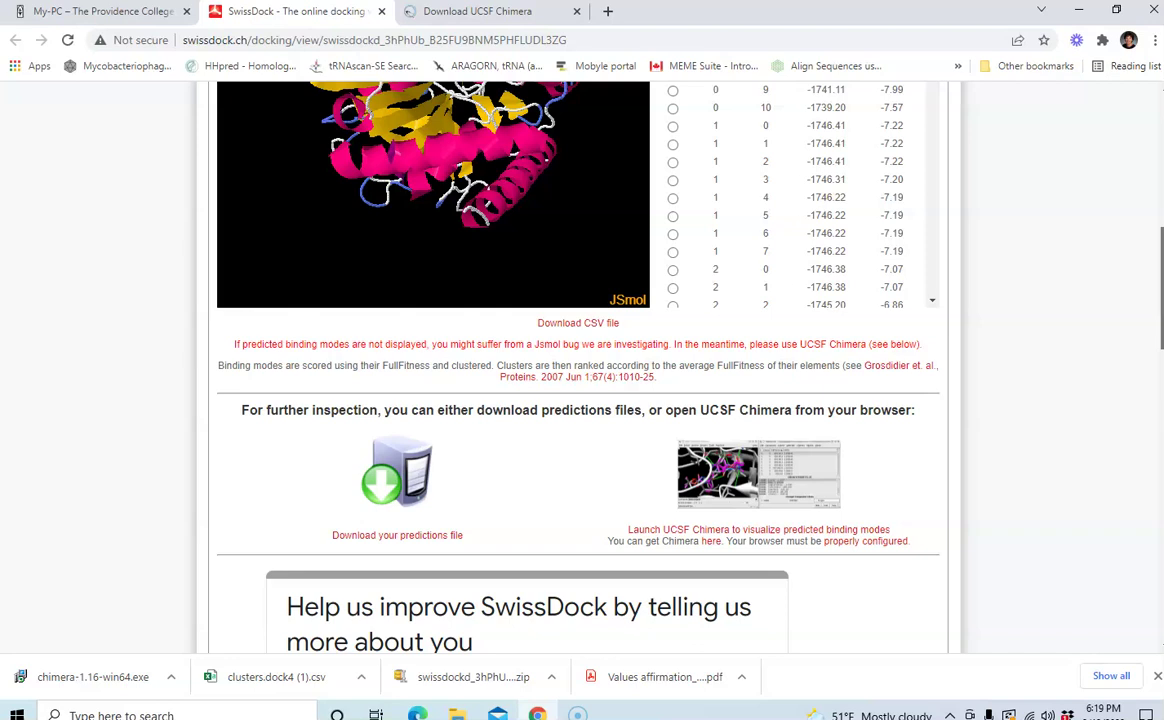
pyautogui.scroll(4, 580, 370)
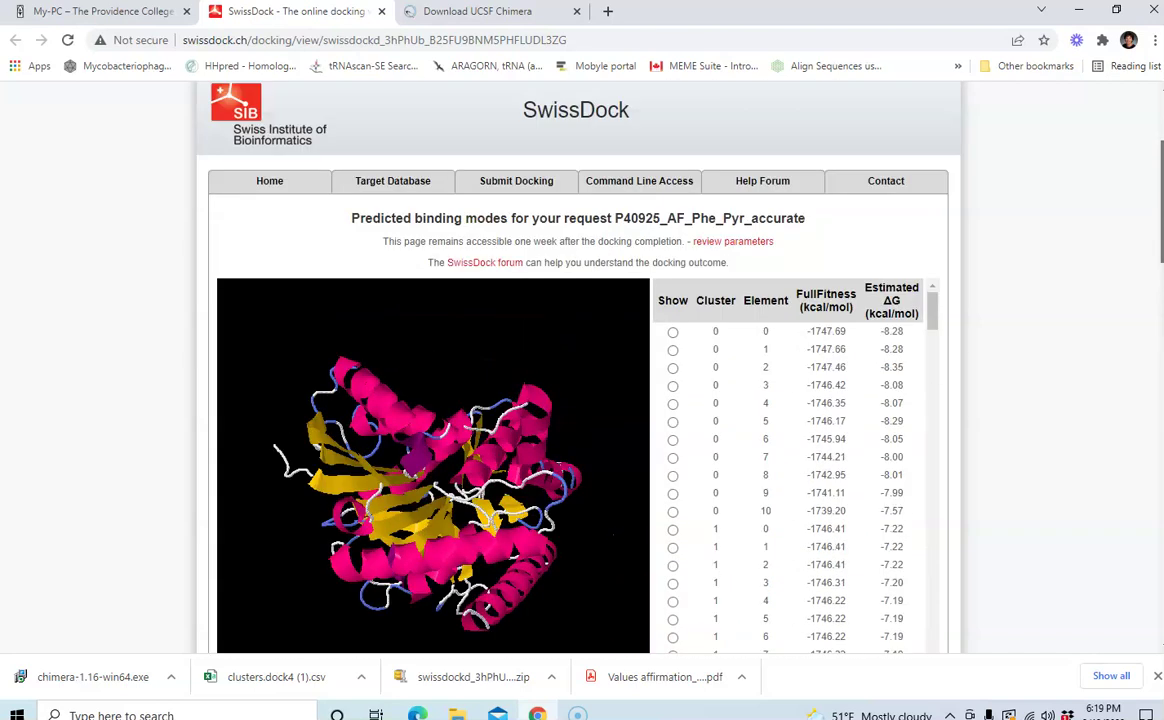
pyautogui.scroll(-3, 1160, 244)
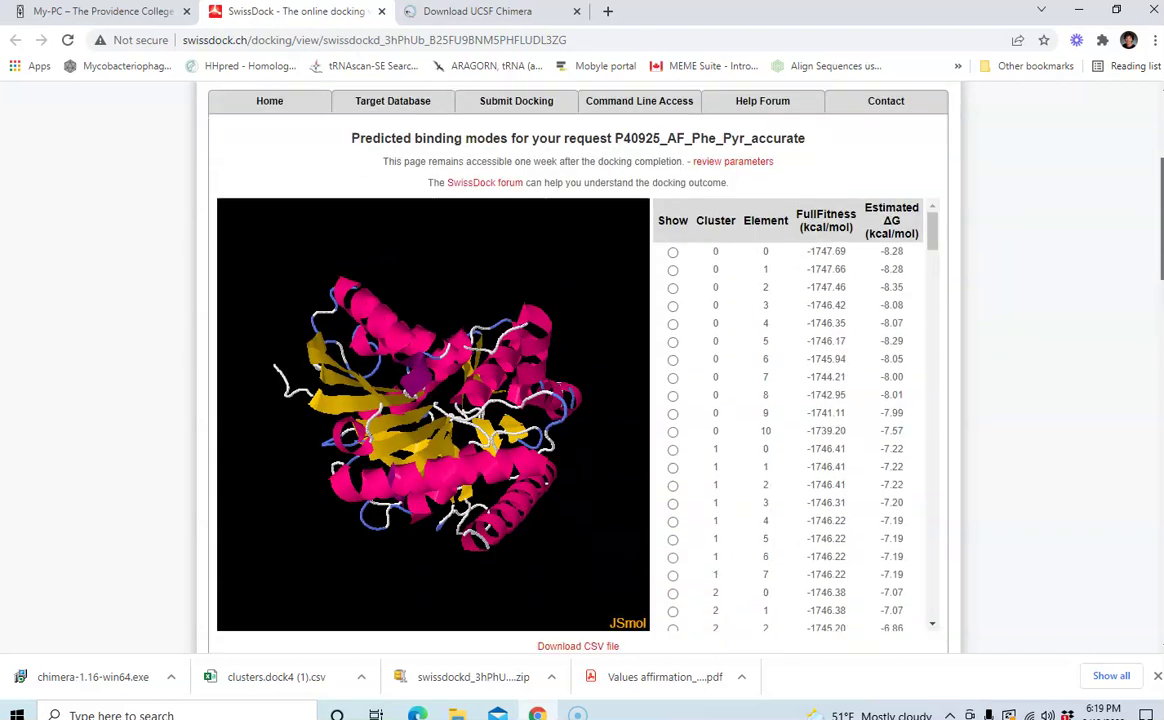
pyautogui.moveTo(1160, 244); pyautogui.dragTo(1160, 270)
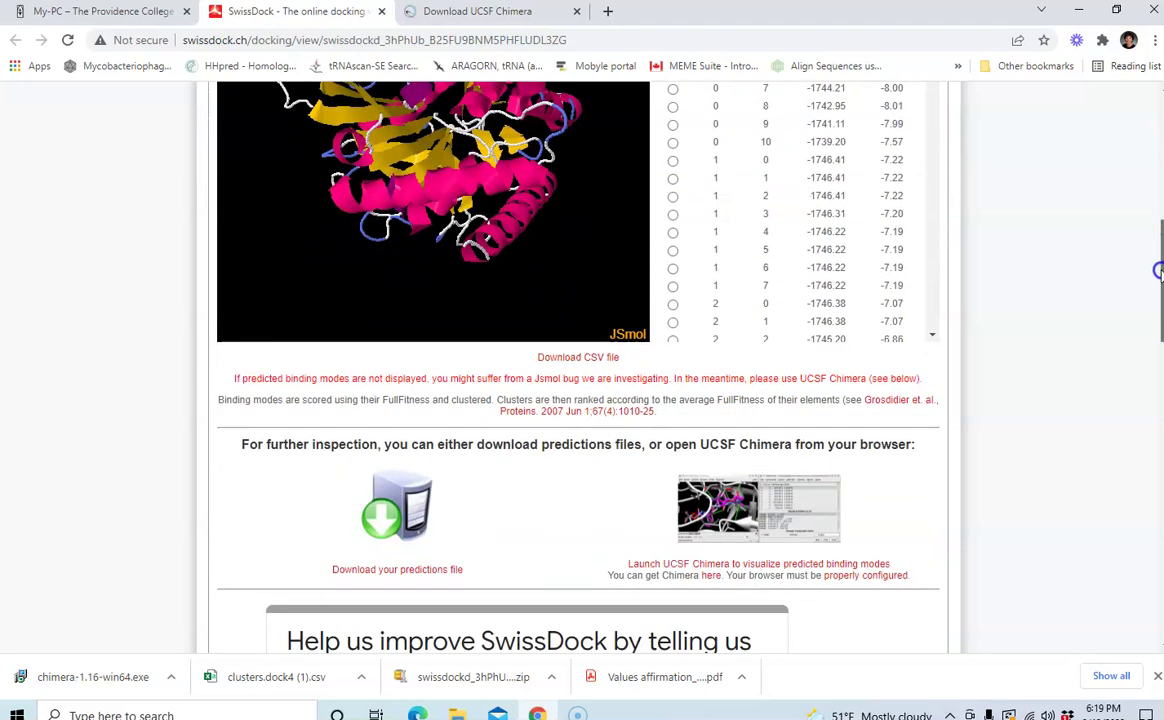
pyautogui.moveTo(1160, 270); pyautogui.dragTo(1160, 284)
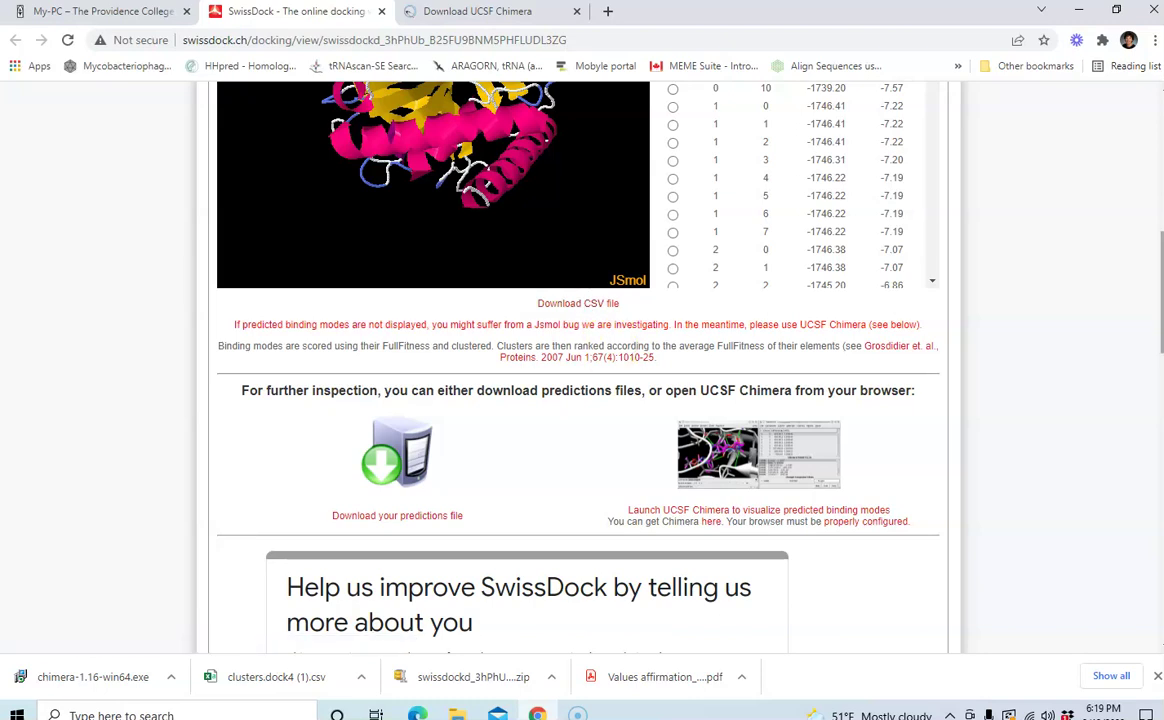
pyautogui.scroll(-1, 1158, 340)
pyautogui.click(364, 411)
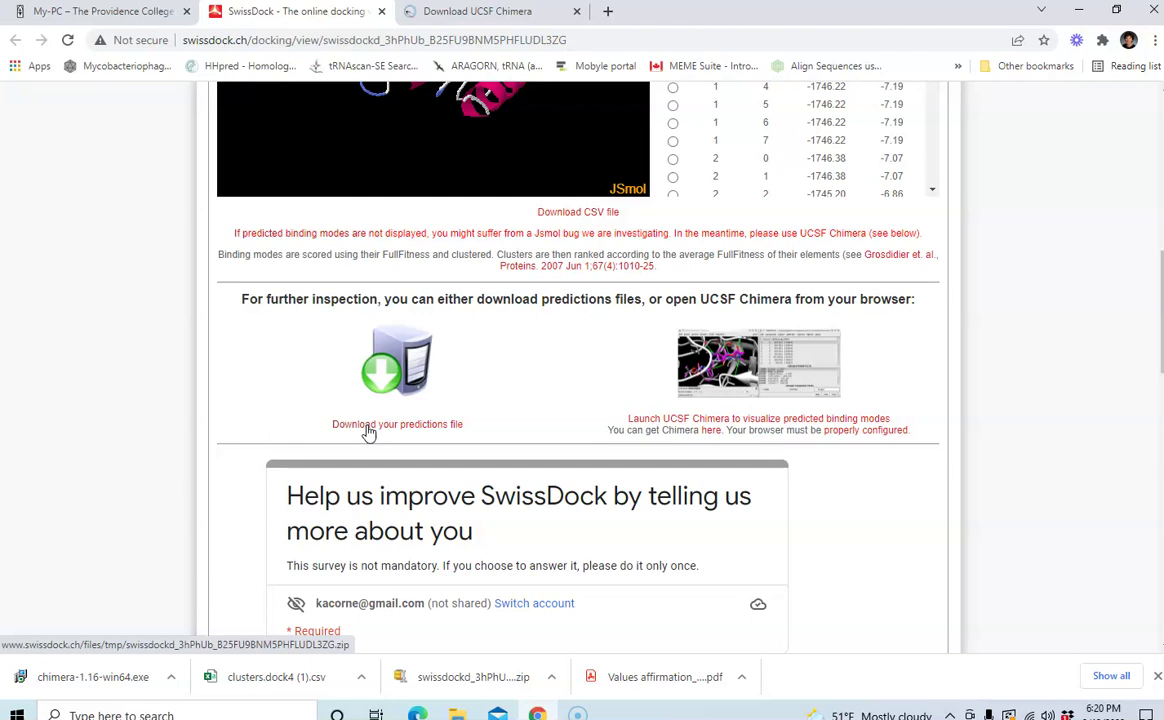
pyautogui.click(644, 420)
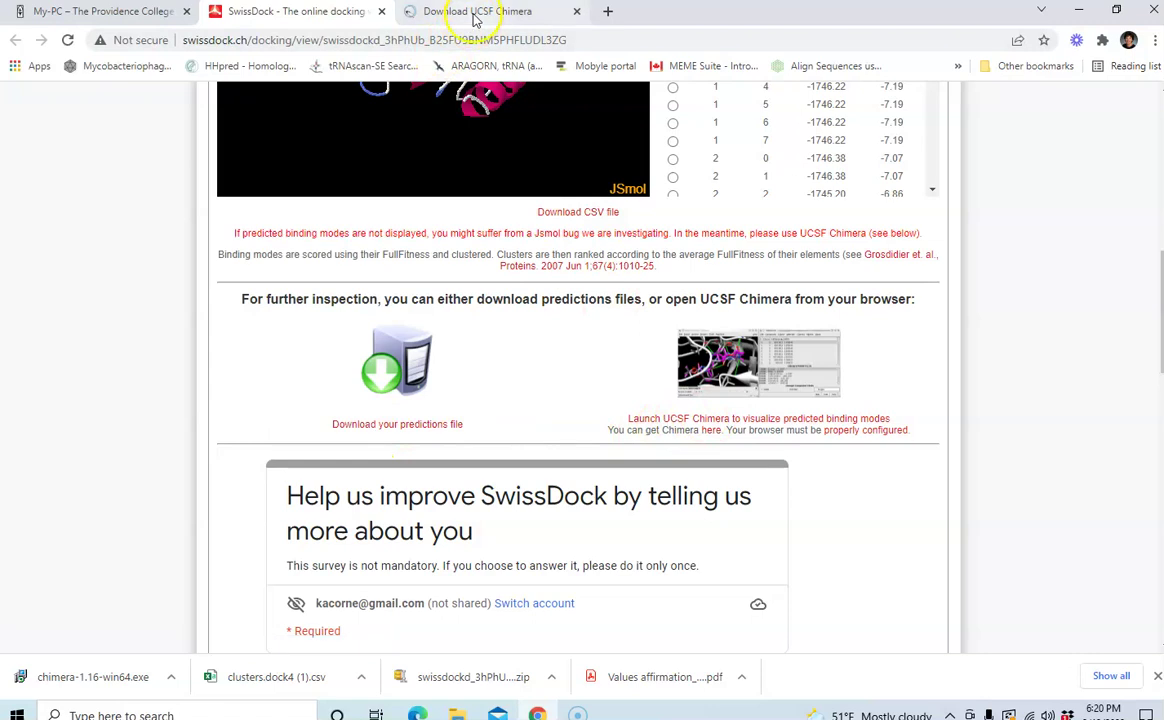
# Switch to the UCSF Chimera 1.16 download page and scroll through it
pyautogui.click(475, 14)
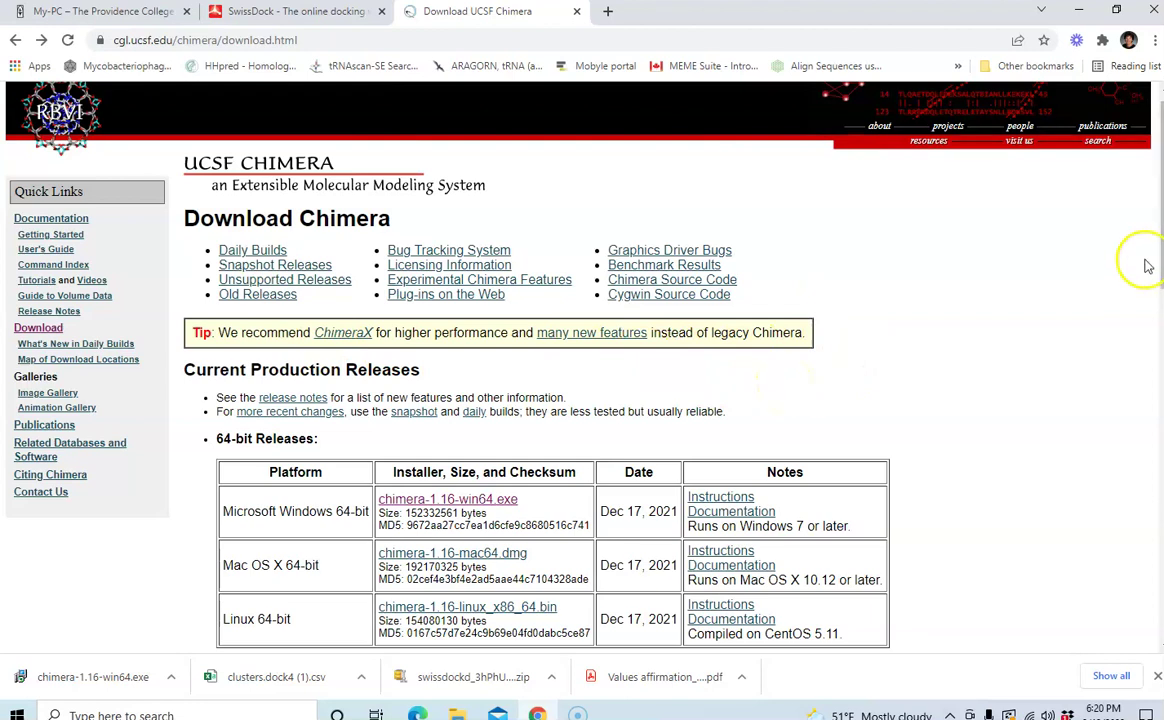
pyautogui.scroll(-1, 580, 330)
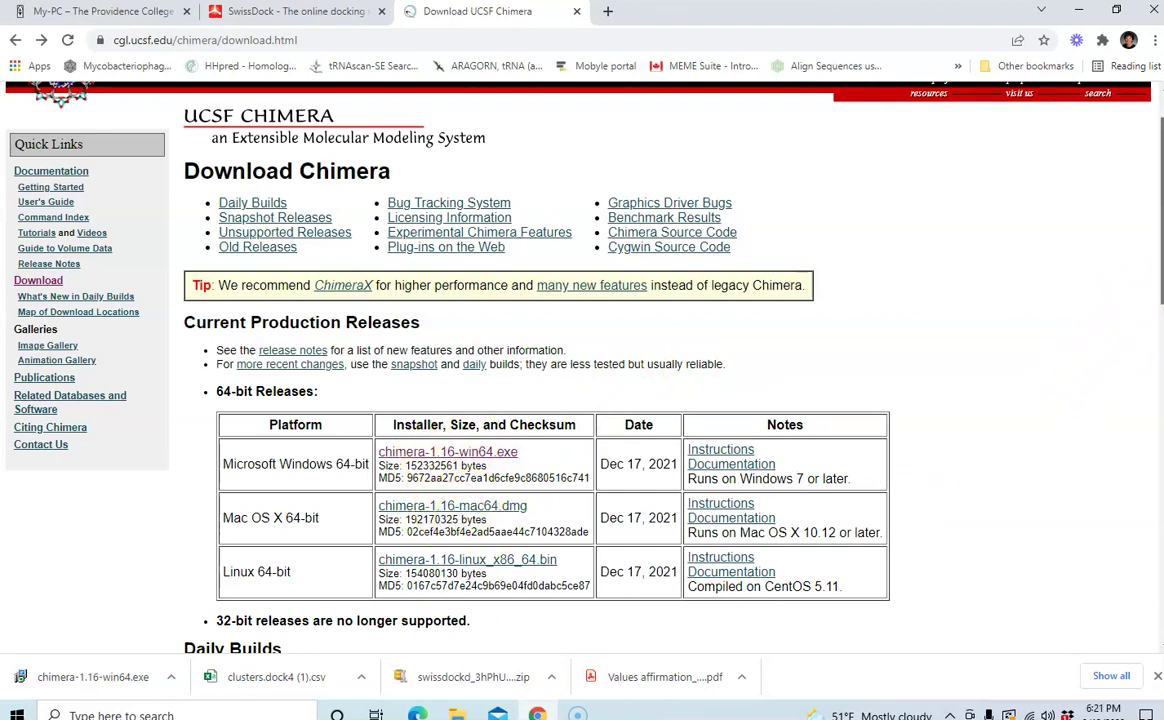
pyautogui.scroll(1, 1159, 248)
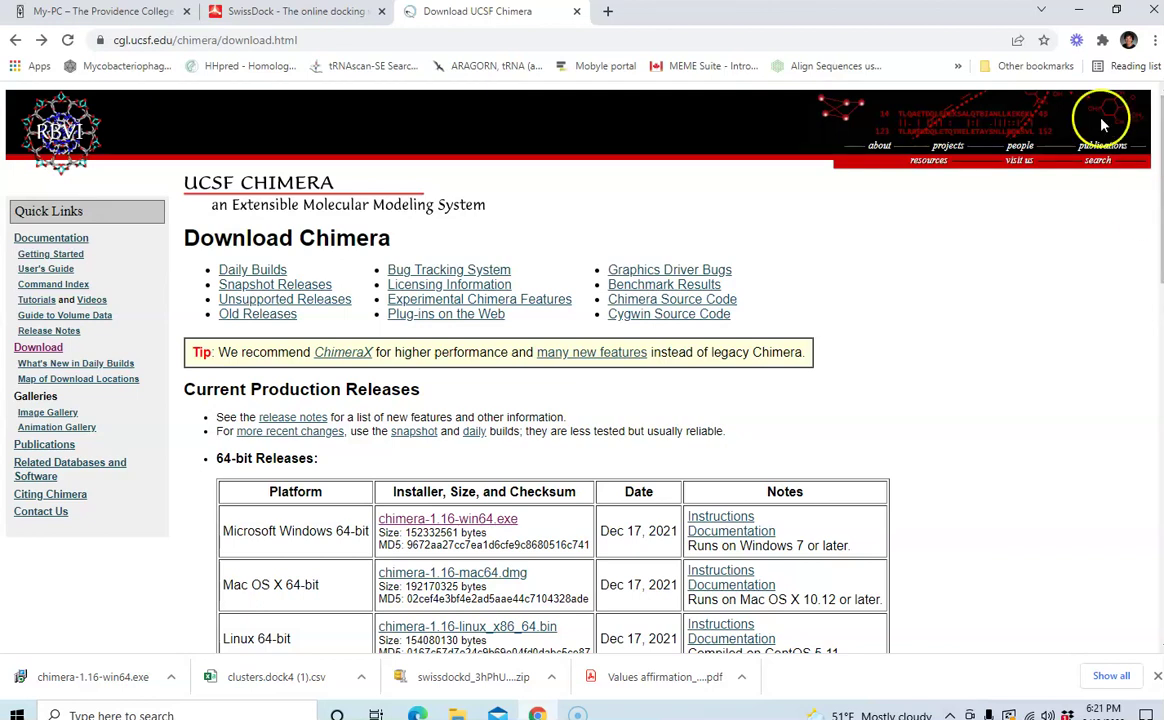
# Minimize the browser and Documents folder and start Chimera 1.16 from its desktop icon
pyautogui.click(1088, 18)
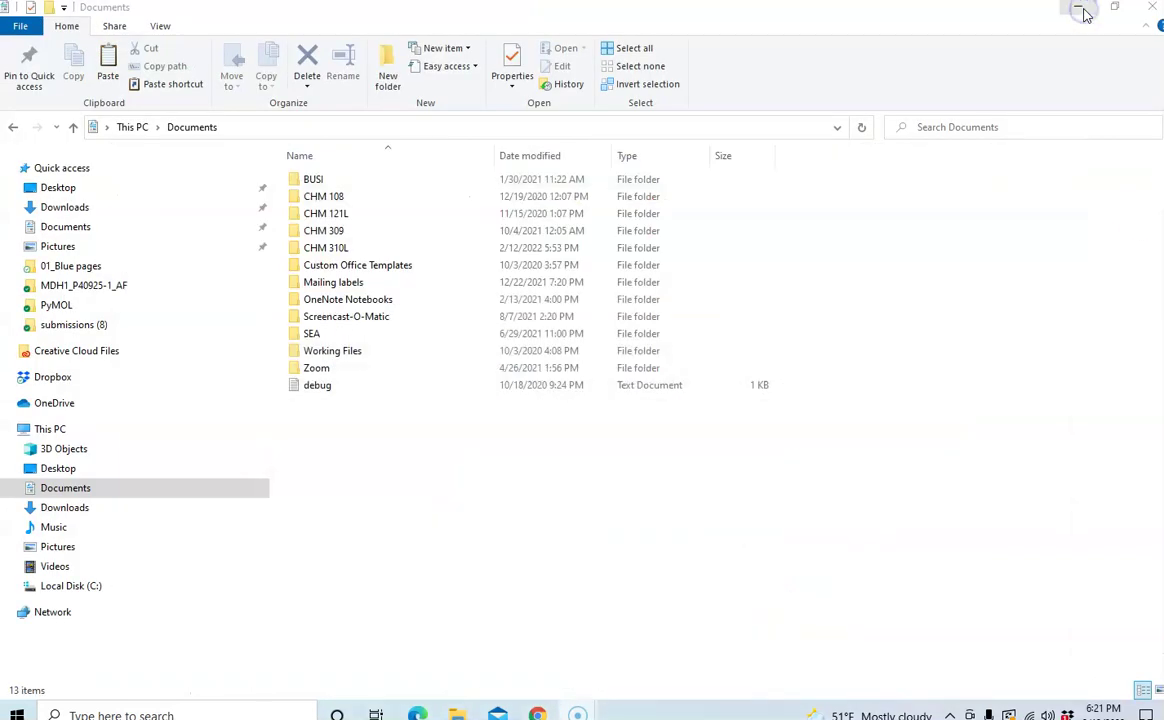
pyautogui.click(1085, 14)
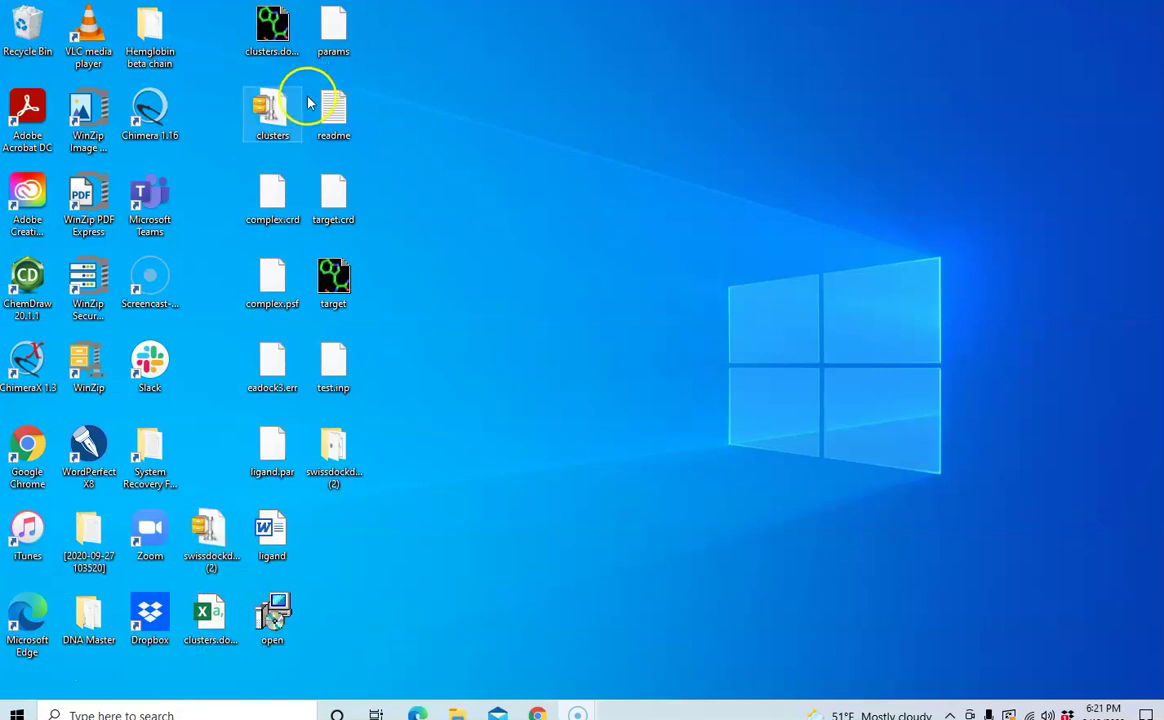
pyautogui.doubleClick(145, 124)
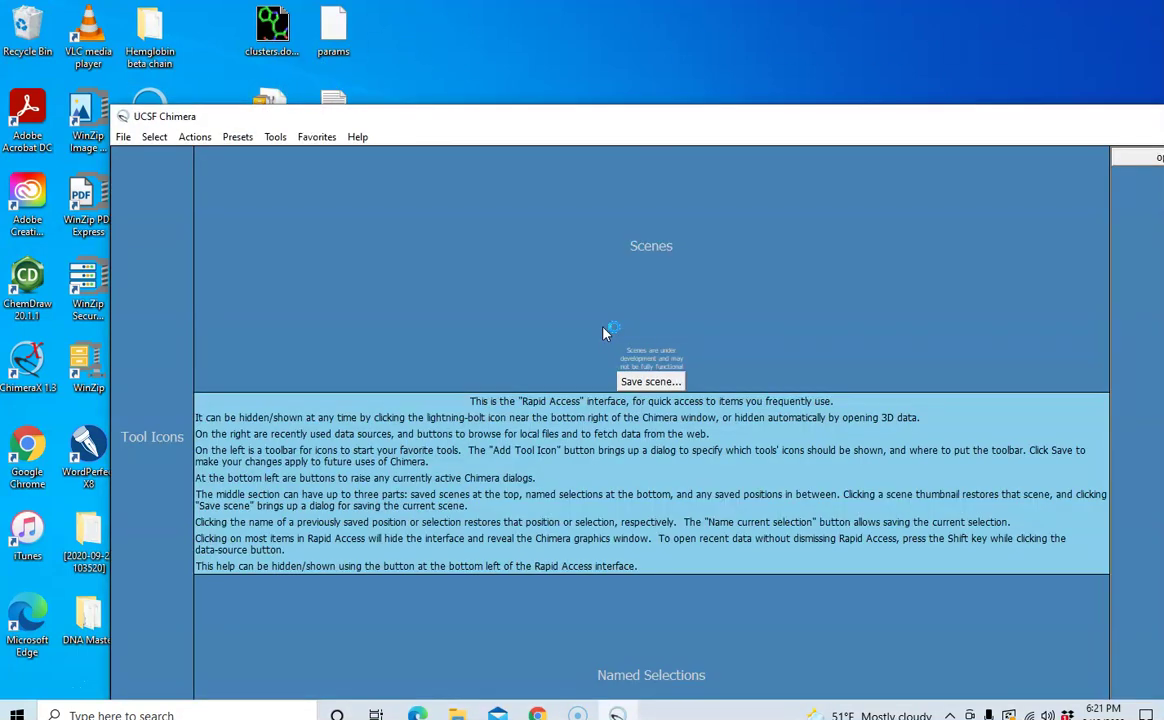
pyautogui.click(748, 285)
pyautogui.click(652, 381)
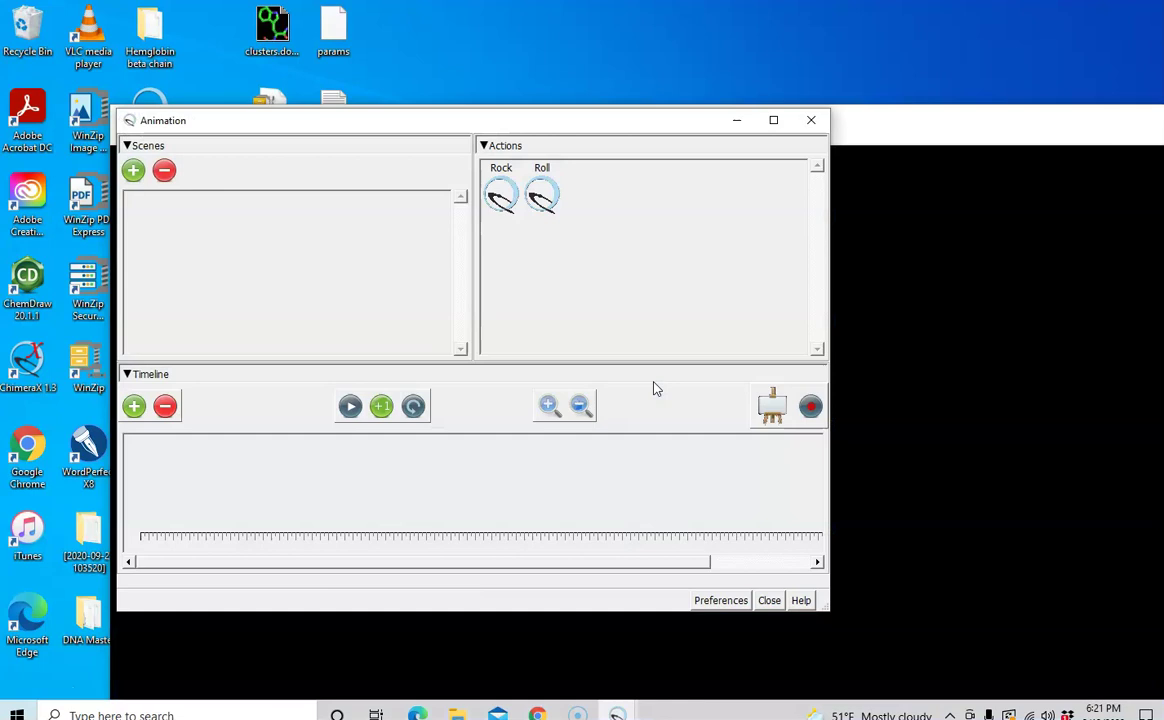
# Close the Animation dialog and move the Chimera window up and left
pyautogui.click(714, 322)
pyautogui.click(811, 120)
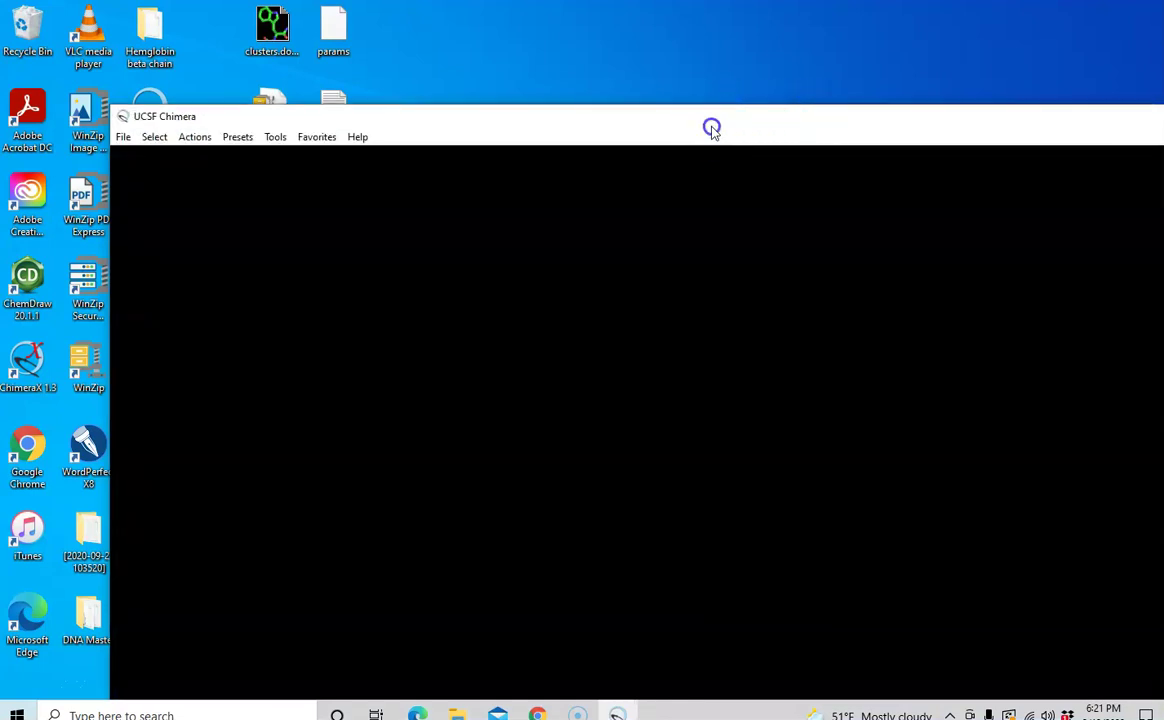
pyautogui.moveTo(712, 125); pyautogui.dragTo(630, 90)
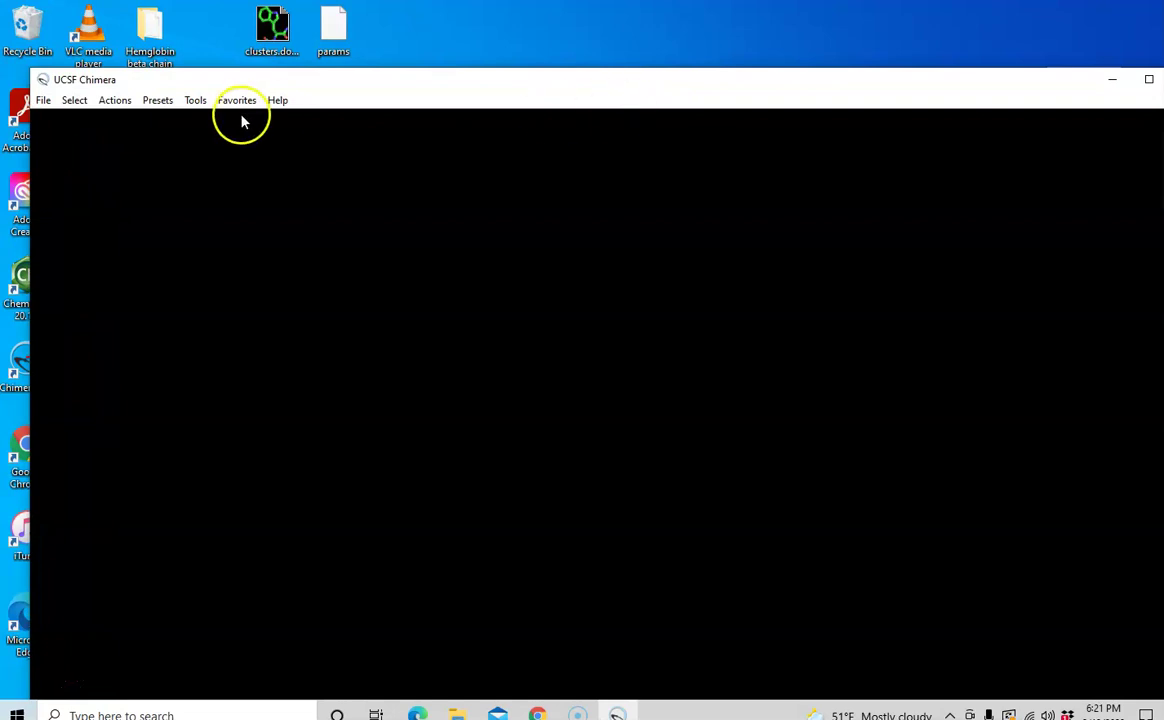
pyautogui.click(47, 101)
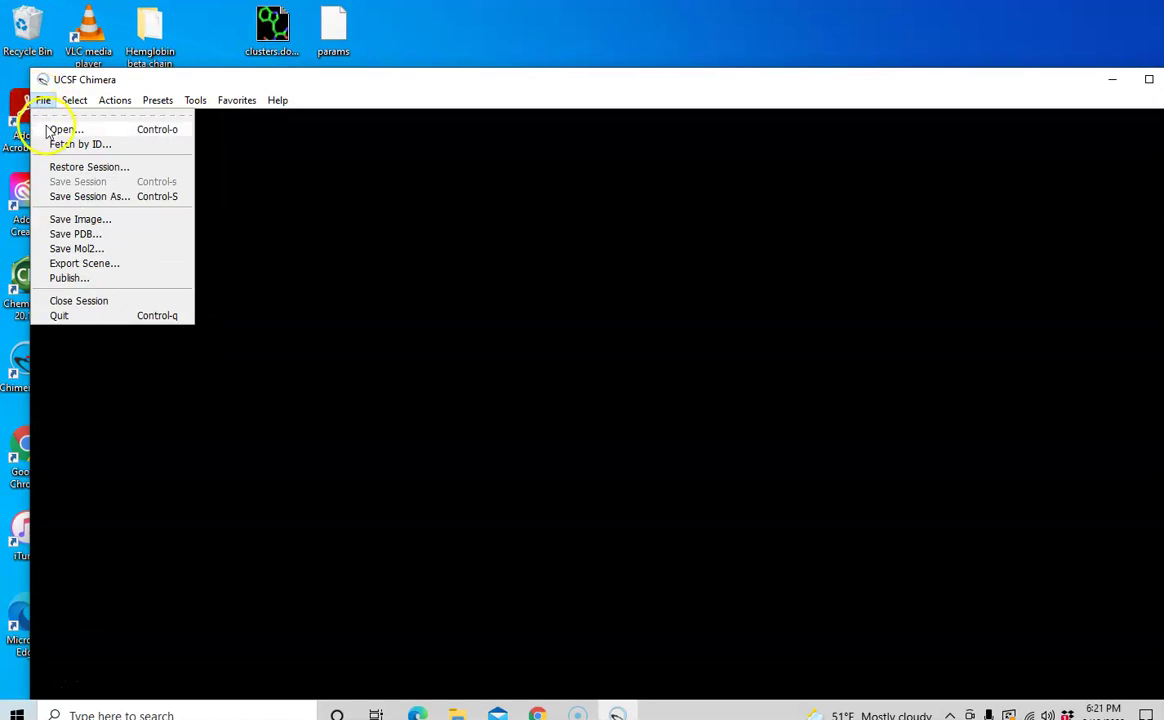
# Load open.chimerax from the desktop to bring in the clusters.dock4 poses
pyautogui.click(47, 129)
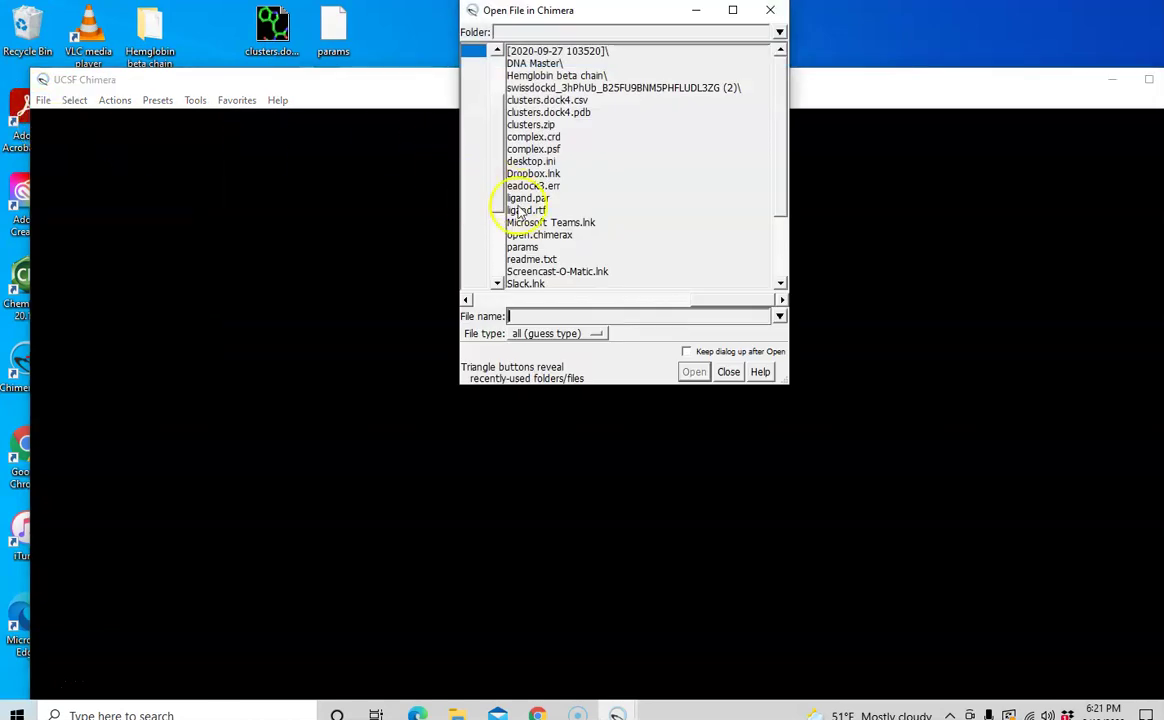
pyautogui.click(540, 236)
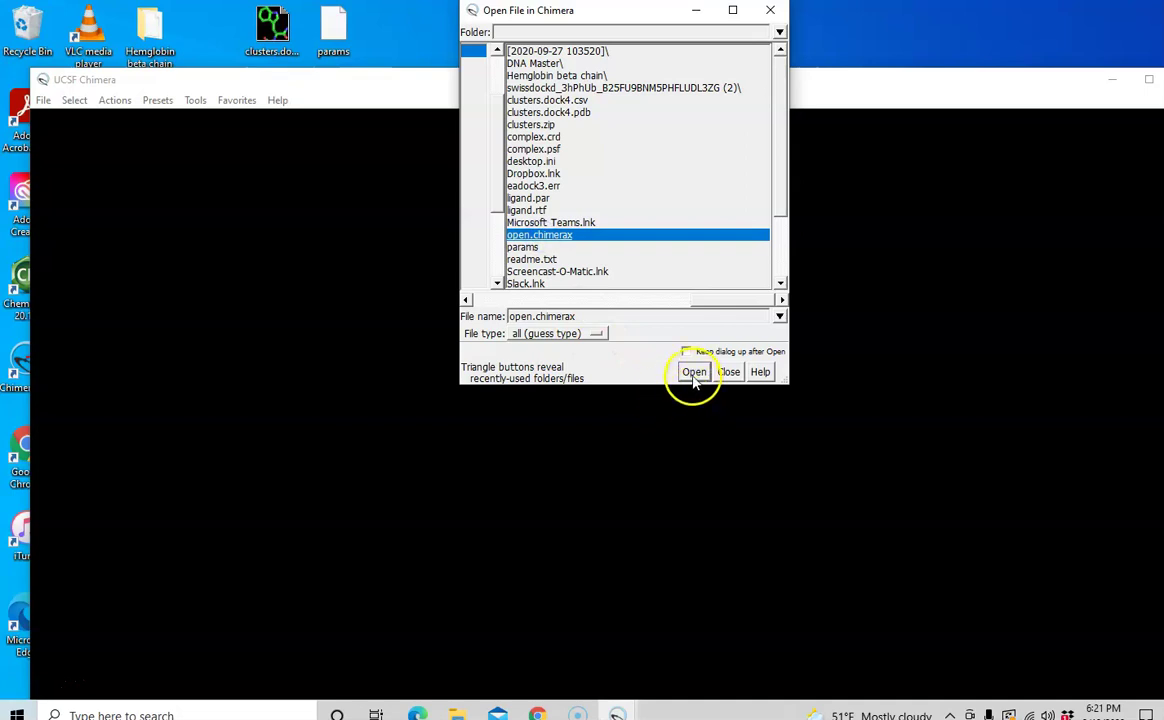
pyautogui.click(694, 372)
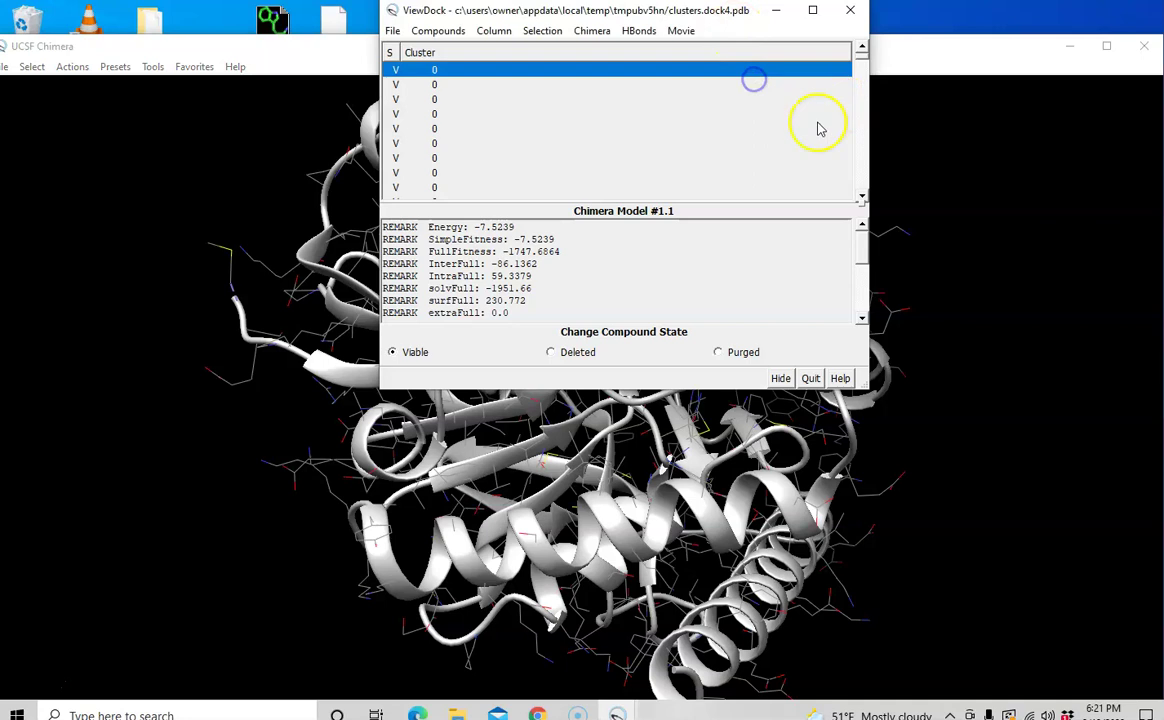
# Shrink Chimera to the left half and stretch ViewDock across the right side
pyautogui.click(1106, 48)
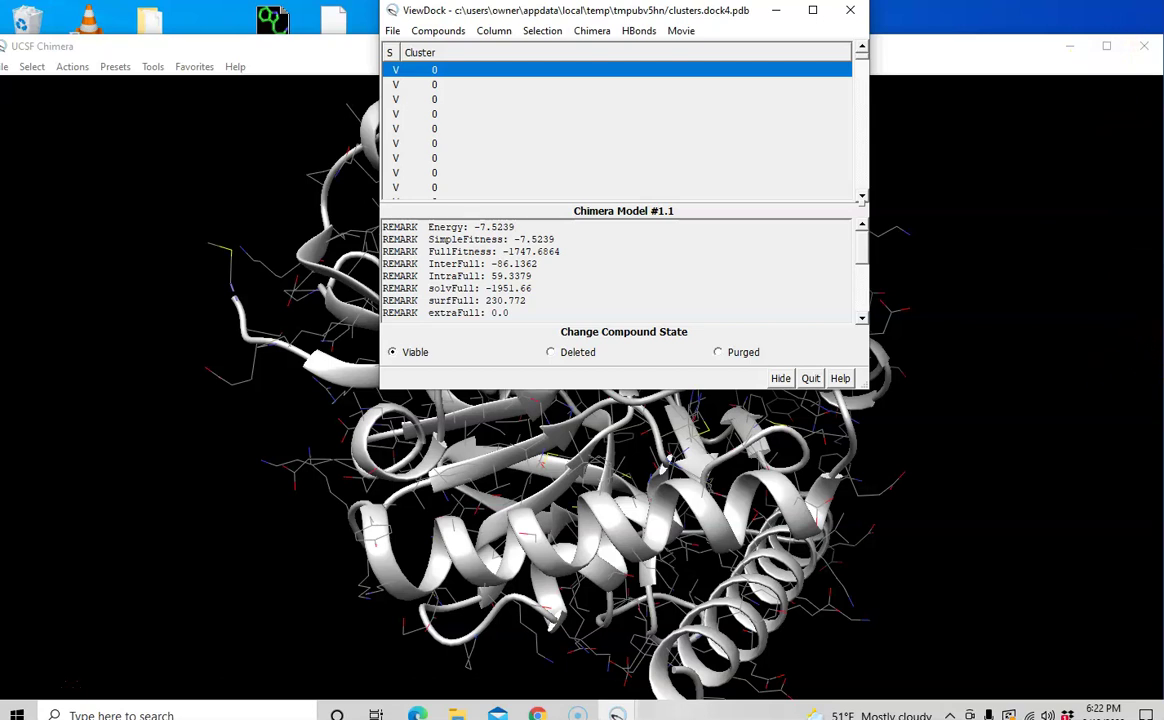
pyautogui.moveTo(1160, 358); pyautogui.dragTo(755, 367)
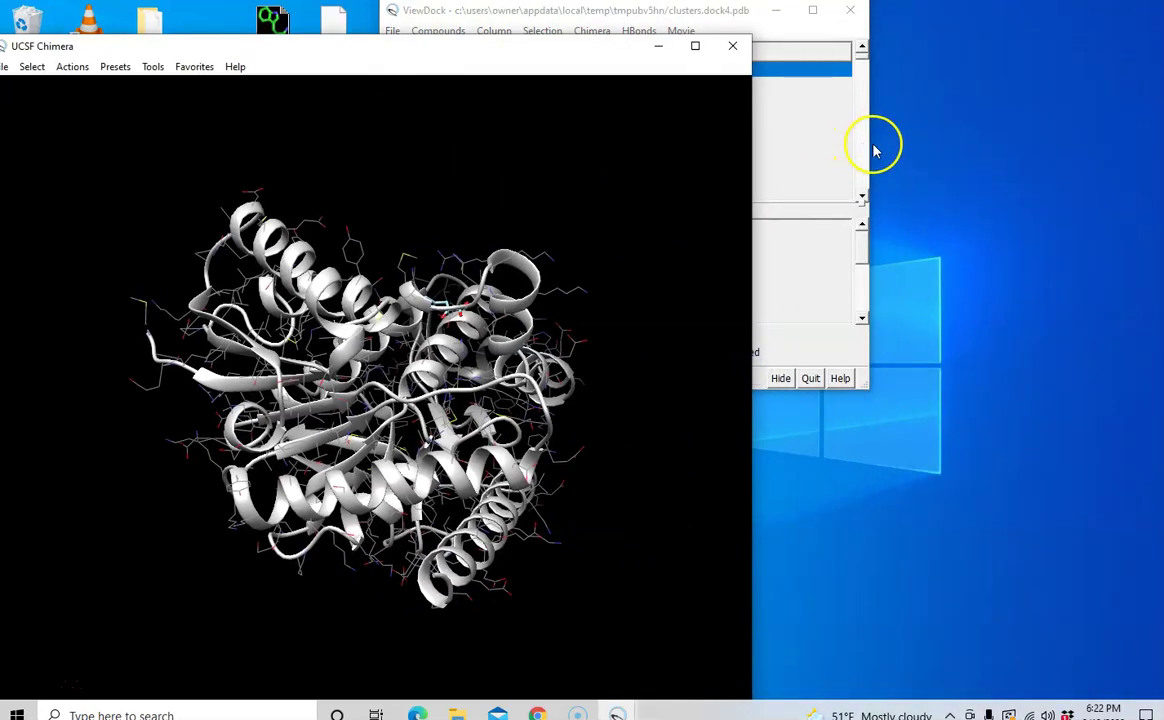
pyautogui.moveTo(902, 148); pyautogui.dragTo(1084, 148)
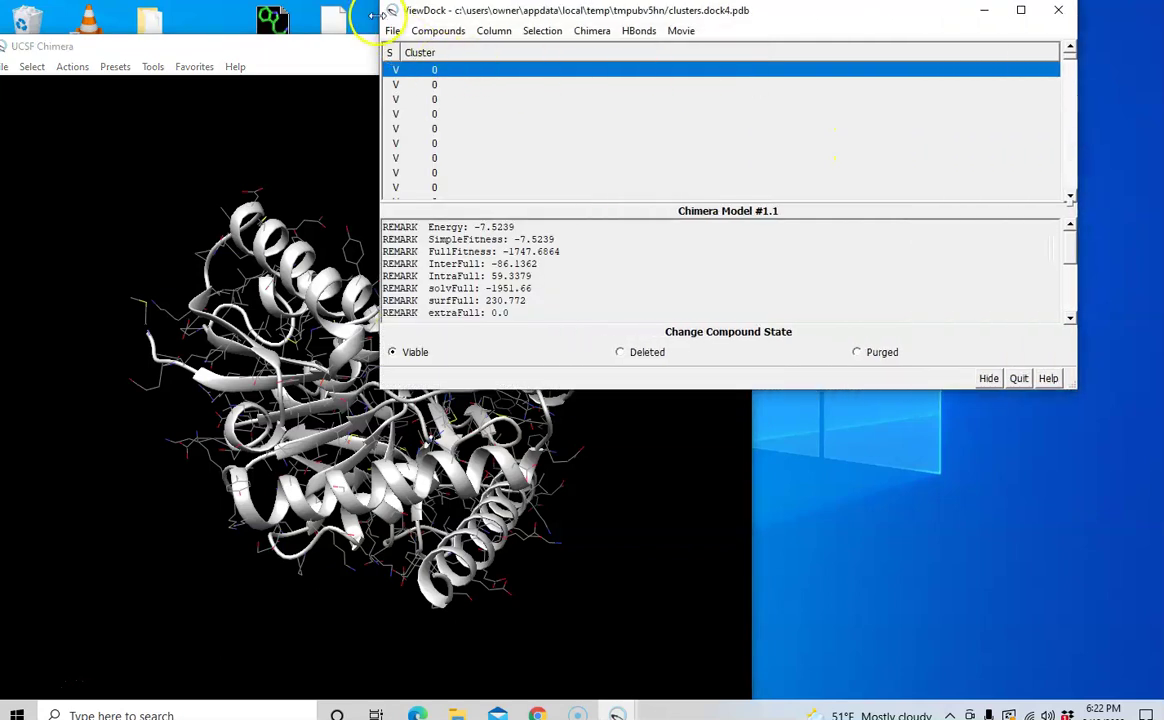
pyautogui.moveTo(378, 16)
pyautogui.mouseDown()
pyautogui.moveTo(629, 40)
pyautogui.moveTo(753, 68)
pyautogui.mouseUp()
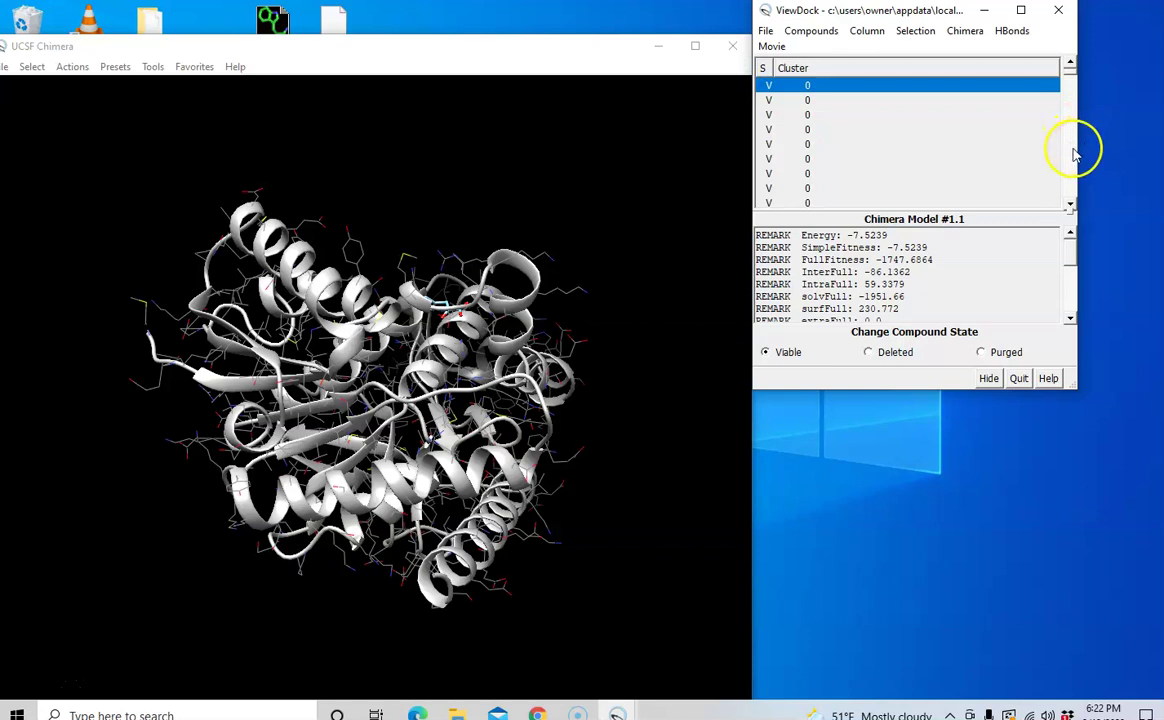
pyautogui.moveTo(1078, 155); pyautogui.dragTo(1160, 158)
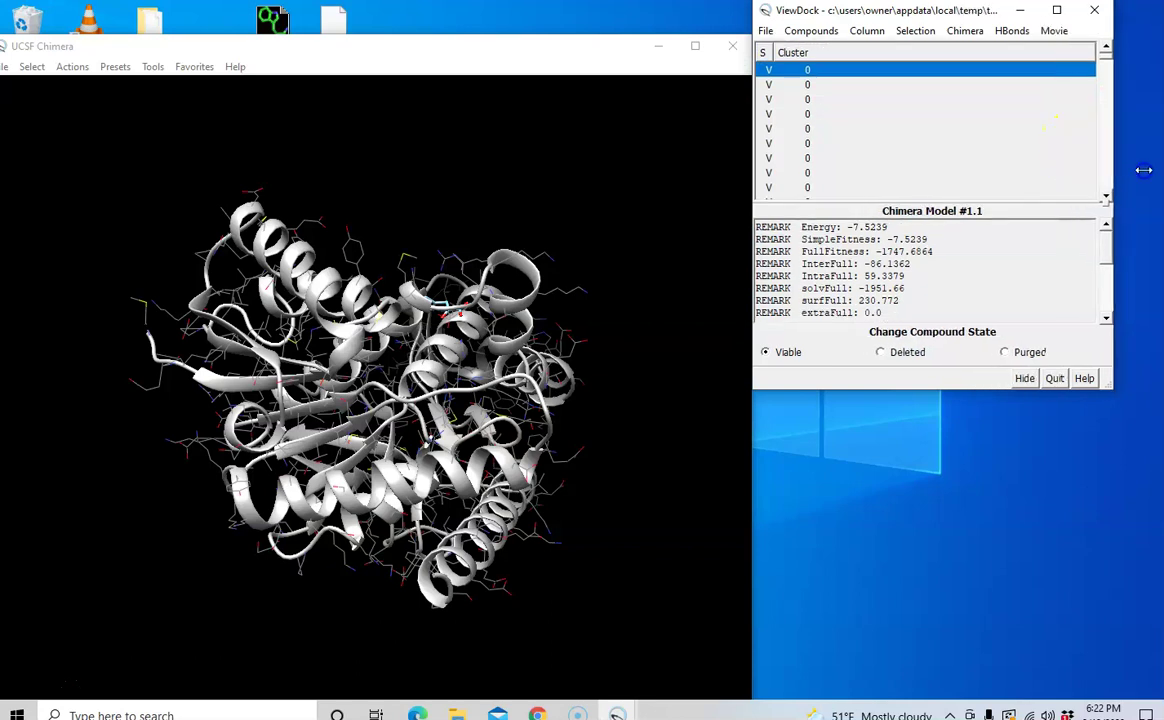
pyautogui.click(575, 50)
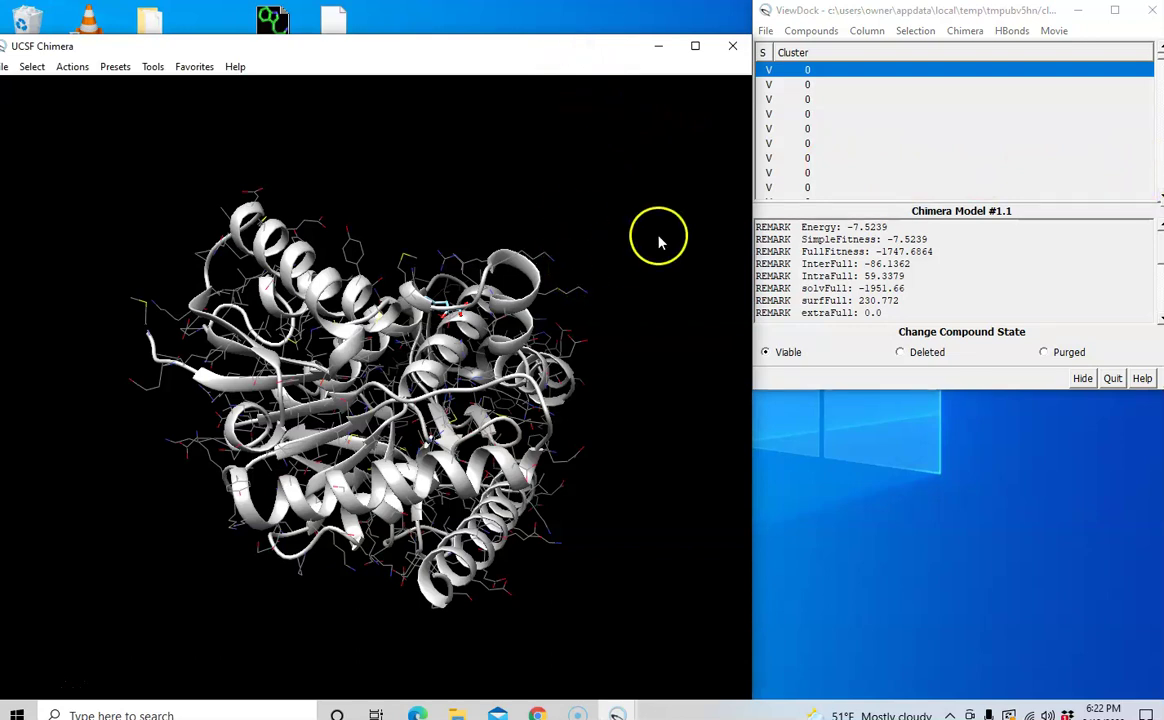
# Cycle through ViewDock poses 2–8 reading their scores, then reselect pose 1 (Energy −7.5239)
pyautogui.click(776, 88)
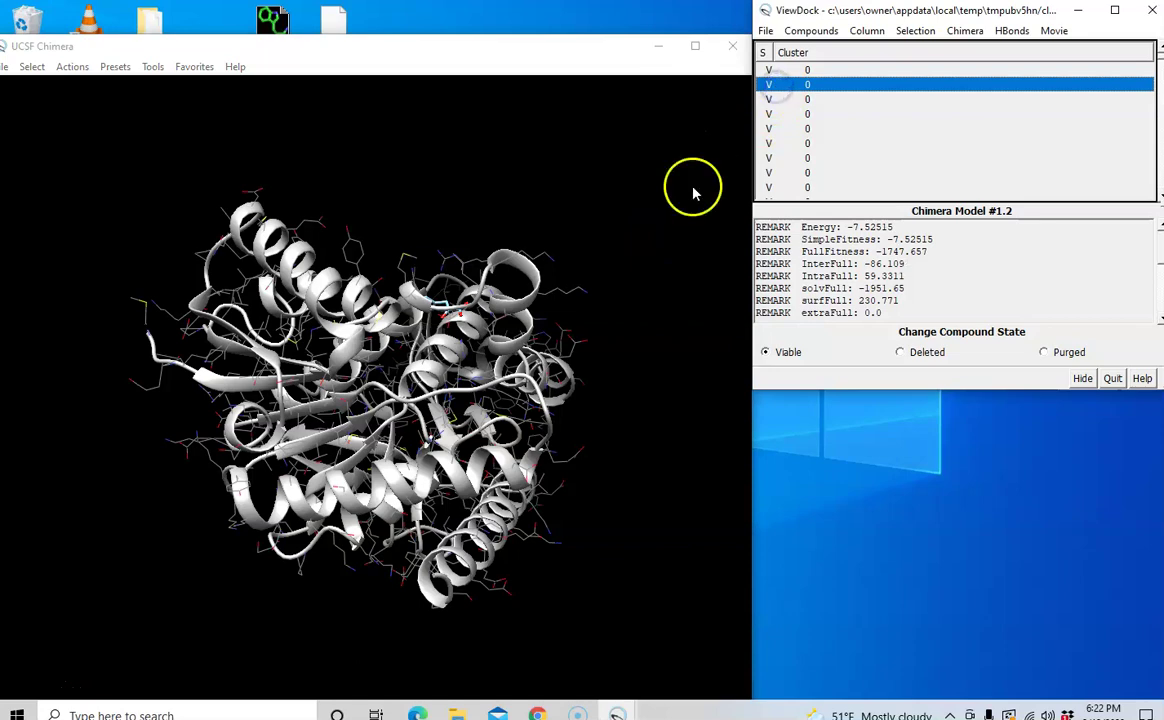
pyautogui.moveTo(402, 396); pyautogui.dragTo(412, 410)
pyautogui.scroll(2, 412, 410)
pyautogui.scroll(2, 412, 420)
pyautogui.scroll(3, 410, 440)
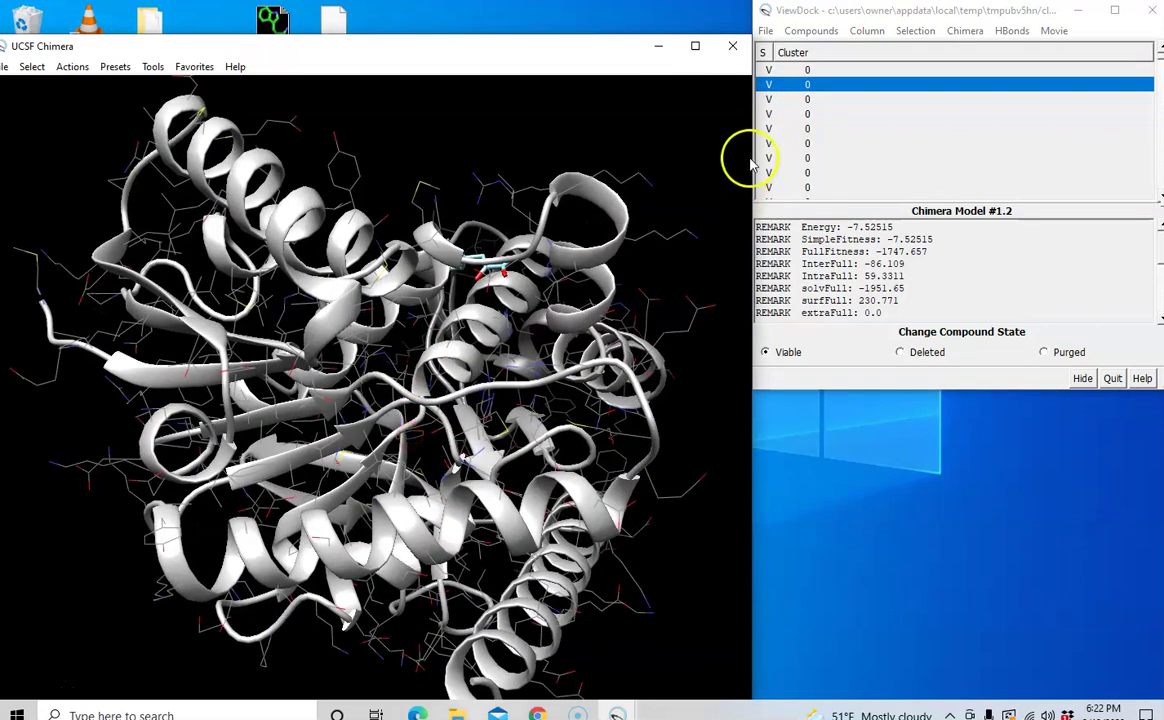
pyautogui.click(770, 100)
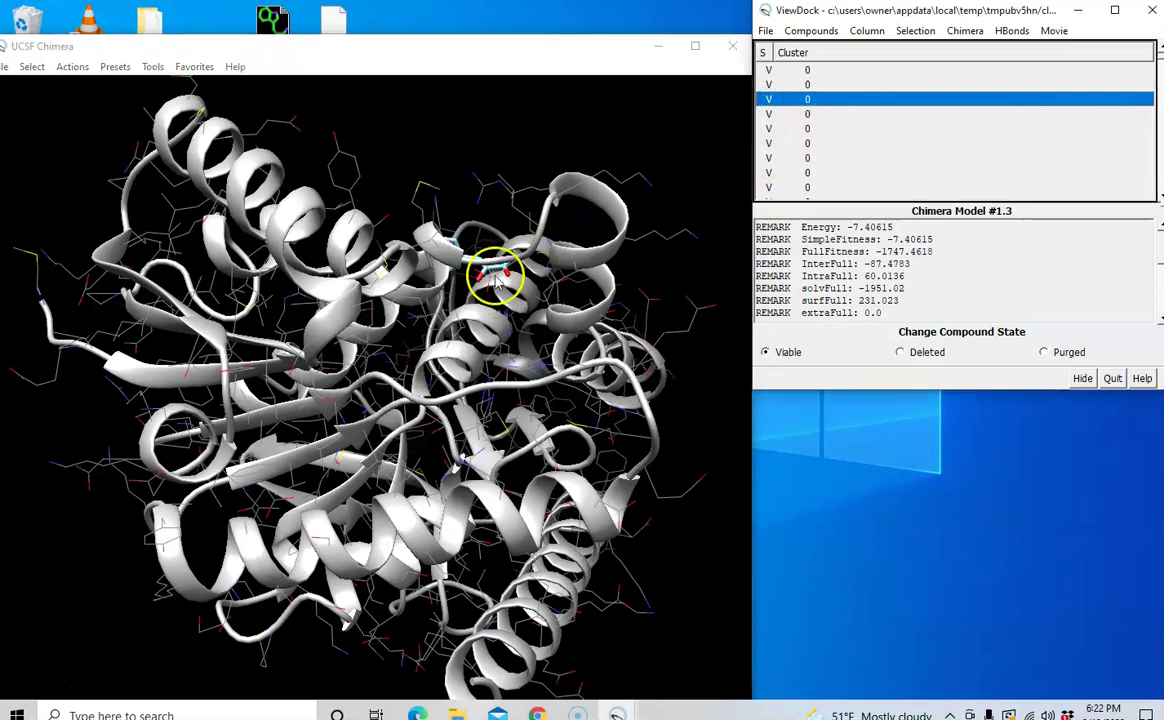
pyautogui.click(770, 114)
pyautogui.click(771, 129)
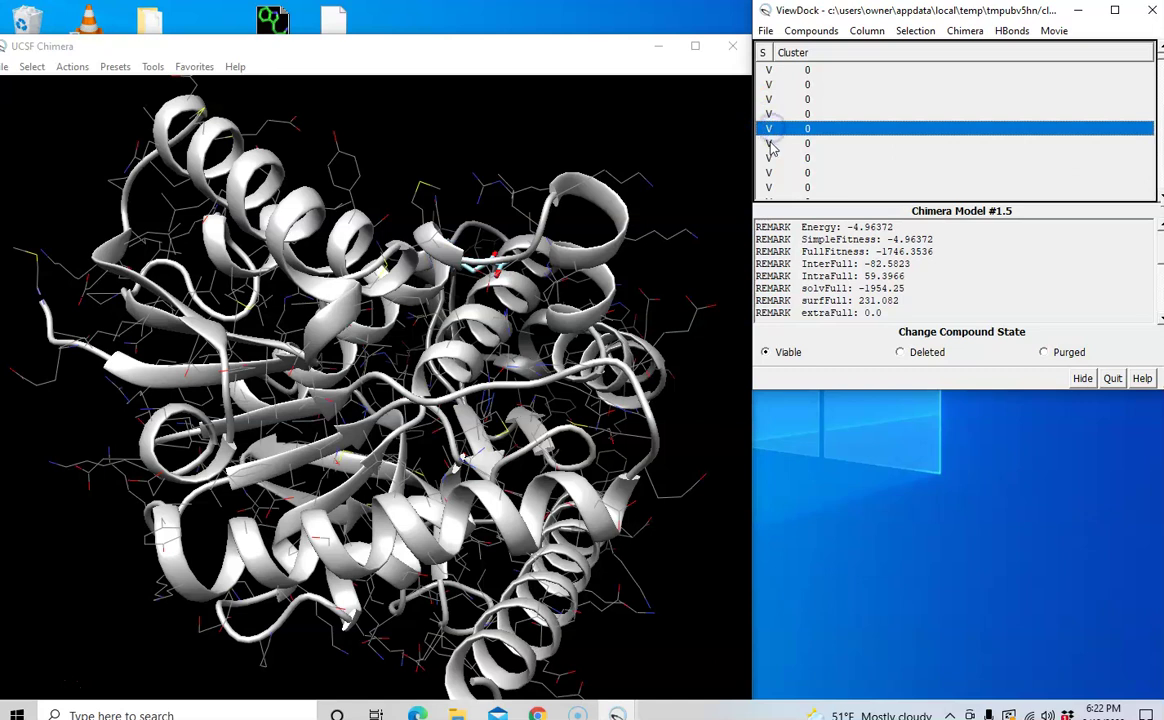
pyautogui.click(771, 144)
pyautogui.click(769, 159)
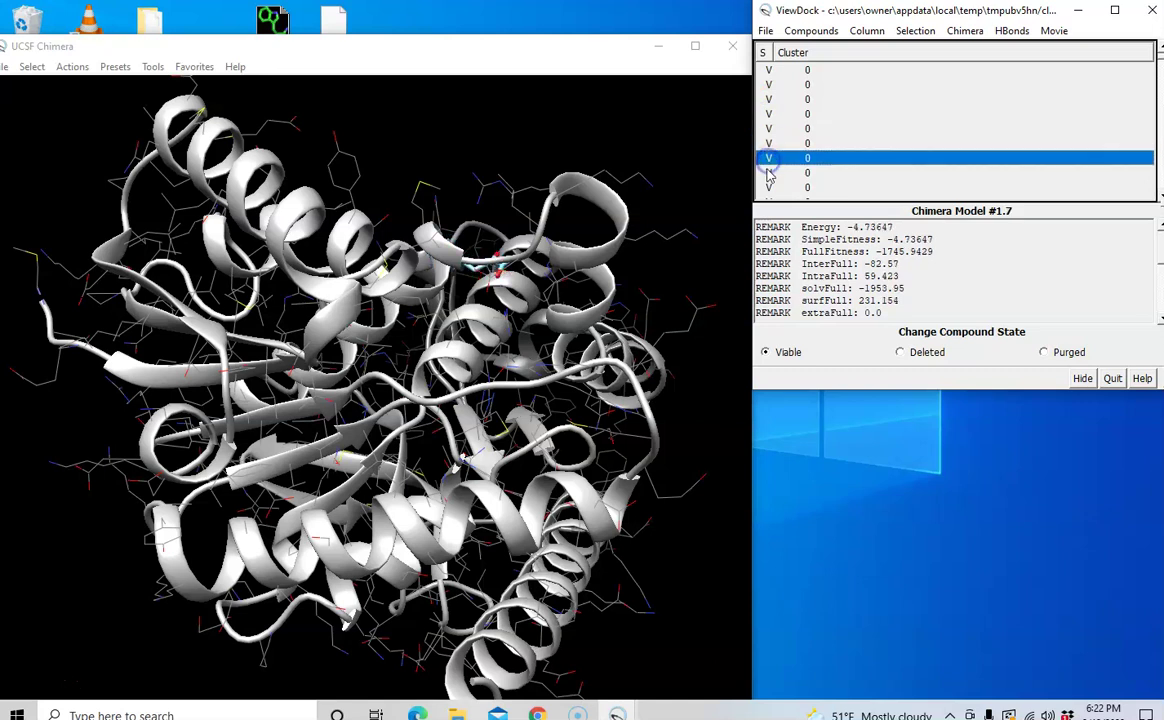
pyautogui.click(769, 174)
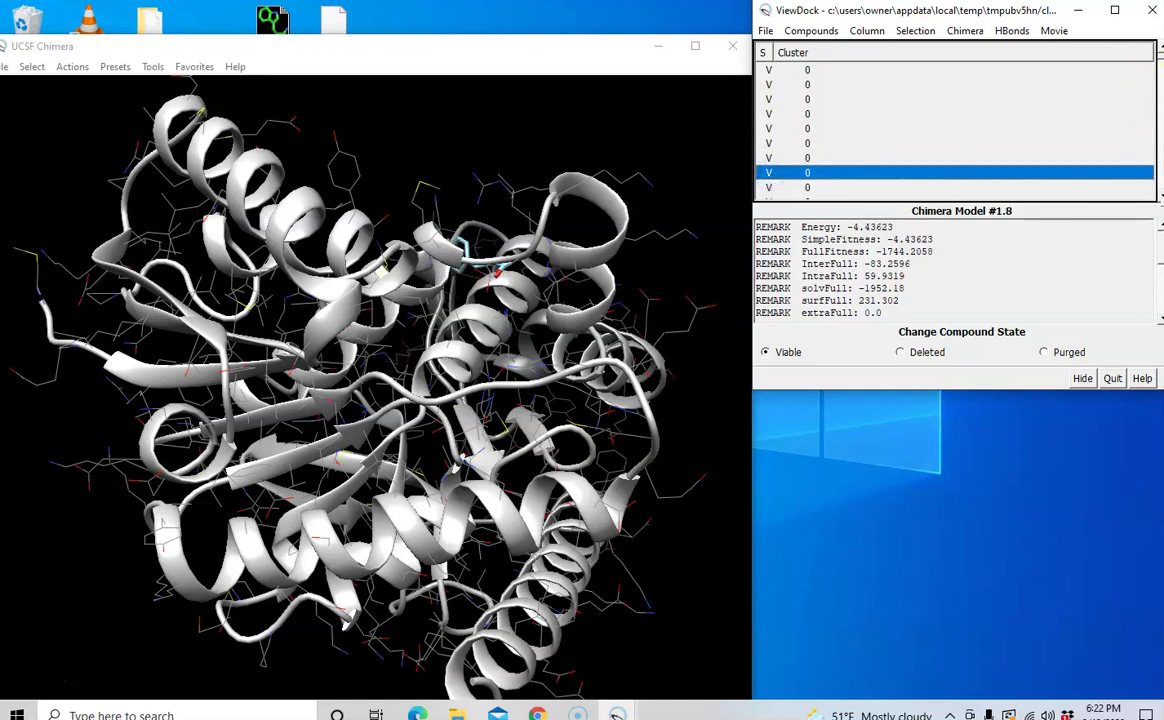
pyautogui.click(806, 72)
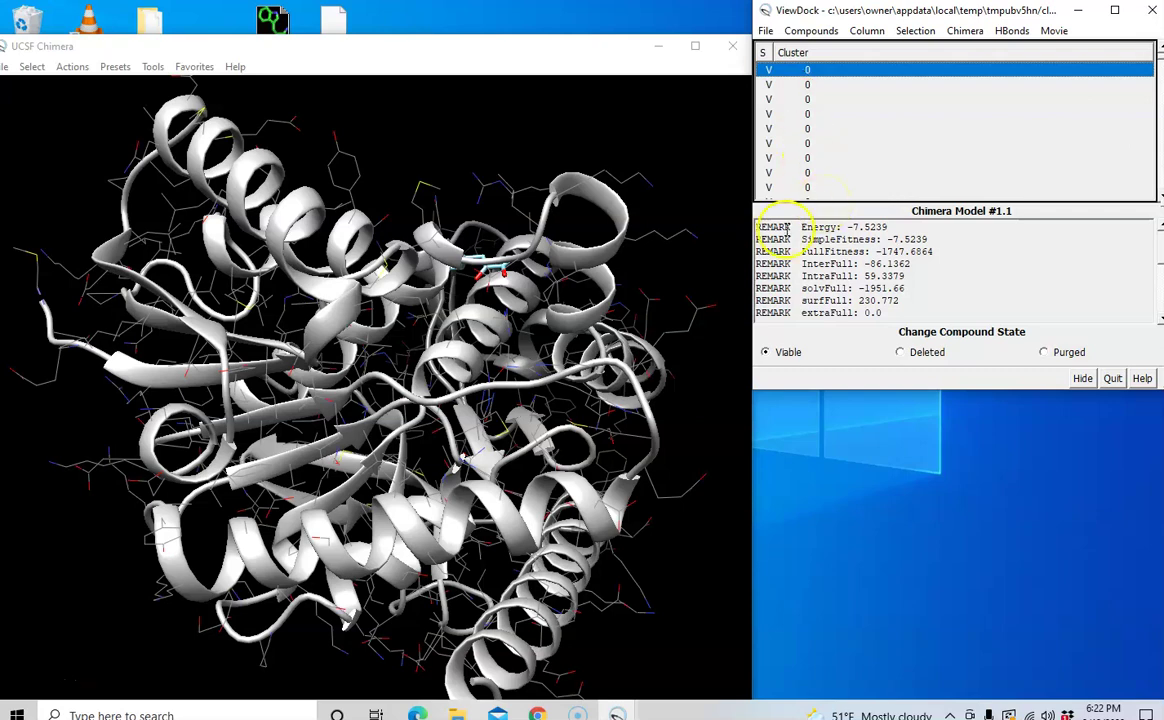
# Rotate and zoom until pose #1.1's ligand fills the view inside its pocket near HSE 253
pyautogui.moveTo(519, 307); pyautogui.dragTo(473, 347)
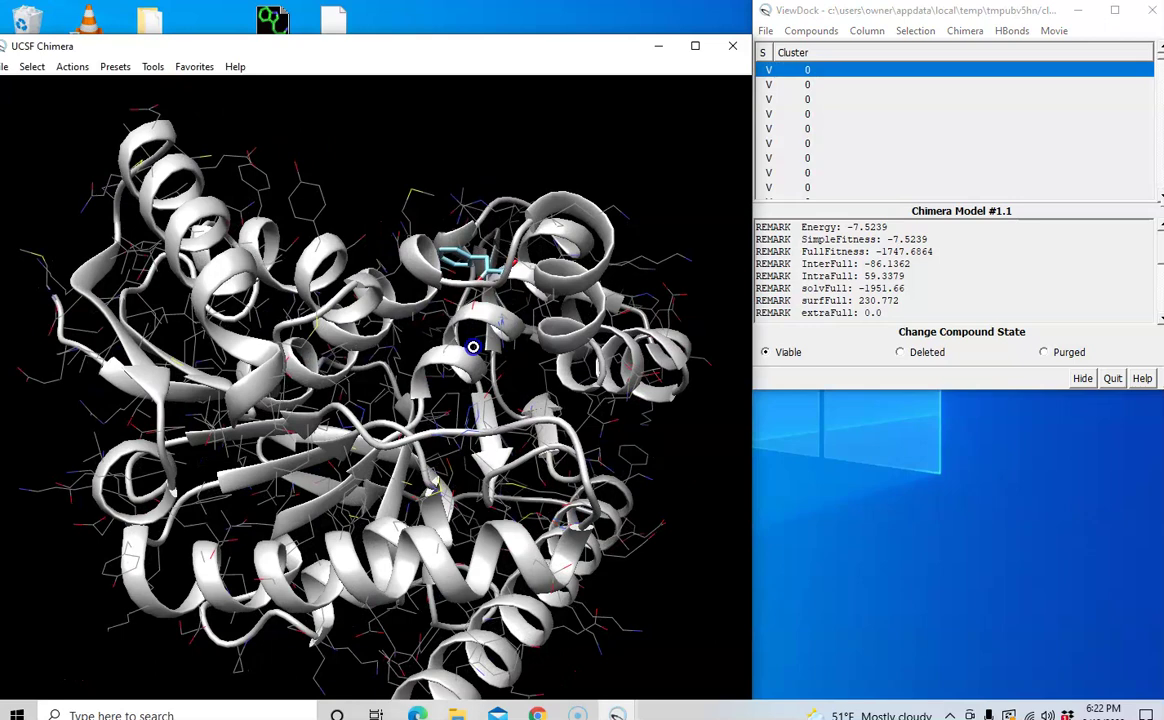
pyautogui.click(536, 373)
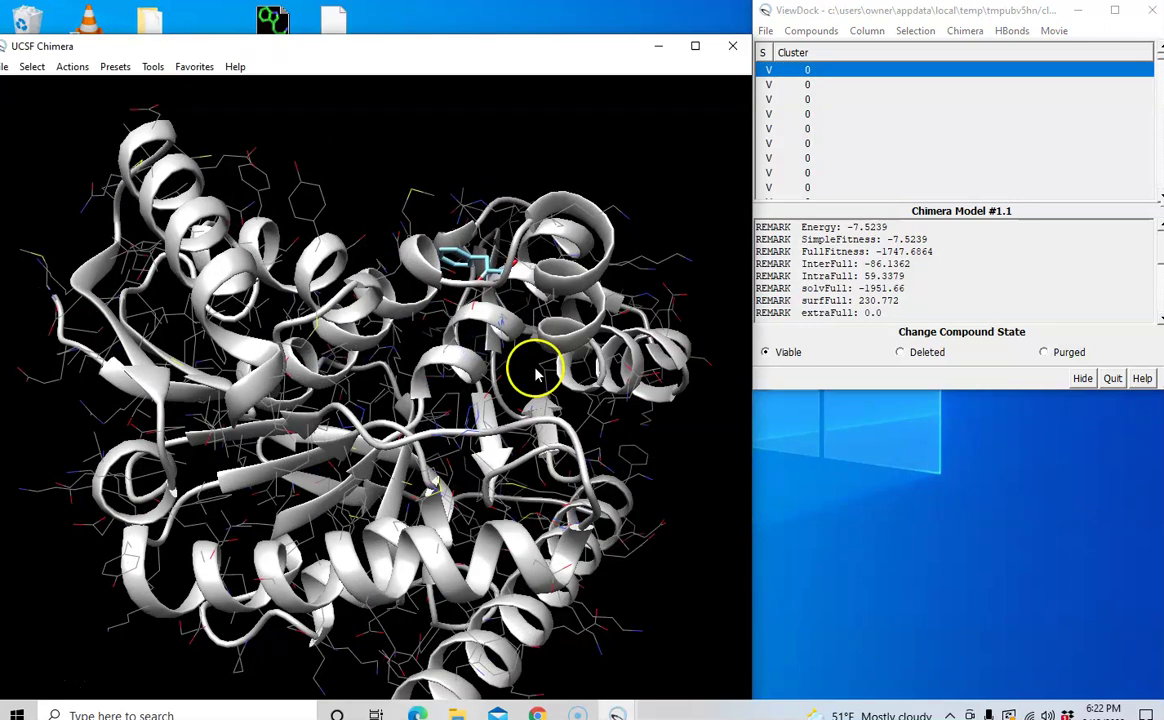
pyautogui.moveTo(475, 304)
pyautogui.mouseDown()
pyautogui.moveTo(436, 462)
pyautogui.moveTo(385, 494)
pyautogui.mouseUp()
pyautogui.click(537, 343)
pyautogui.moveTo(537, 343)
pyautogui.mouseDown()
pyautogui.moveTo(538, 330)
pyautogui.moveTo(455, 361)
pyautogui.moveTo(421, 382)
pyautogui.moveTo(405, 413)
pyautogui.moveTo(366, 403)
pyautogui.moveTo(397, 392)
pyautogui.mouseUp()
pyautogui.click(455, 548)
pyautogui.moveTo(452, 538)
pyautogui.mouseDown()
pyautogui.moveTo(463, 494)
pyautogui.moveTo(398, 345)
pyautogui.mouseUp()
pyautogui.moveTo(520, 478)
pyautogui.mouseDown()
pyautogui.moveTo(533, 449)
pyautogui.moveTo(517, 434)
pyautogui.moveTo(478, 444)
pyautogui.moveTo(465, 426)
pyautogui.moveTo(494, 512)
pyautogui.mouseUp()
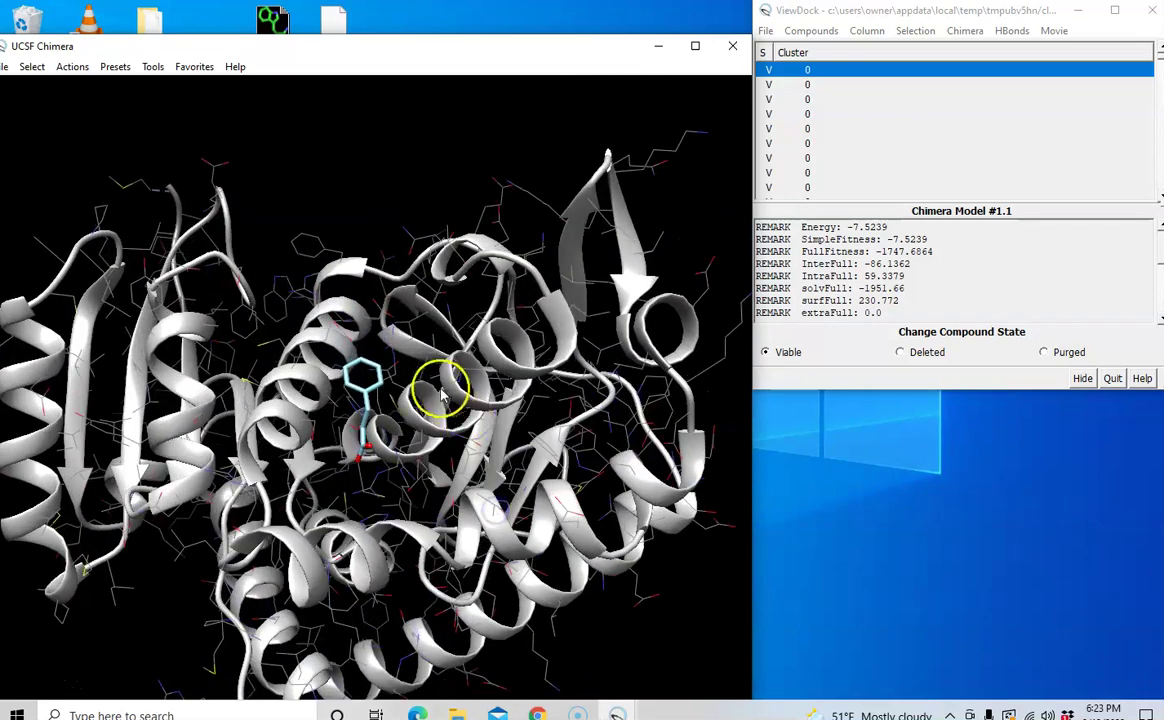
pyautogui.moveTo(429, 372); pyautogui.dragTo(438, 393)
pyautogui.moveTo(438, 393); pyautogui.dragTo(548, 587, button='right')
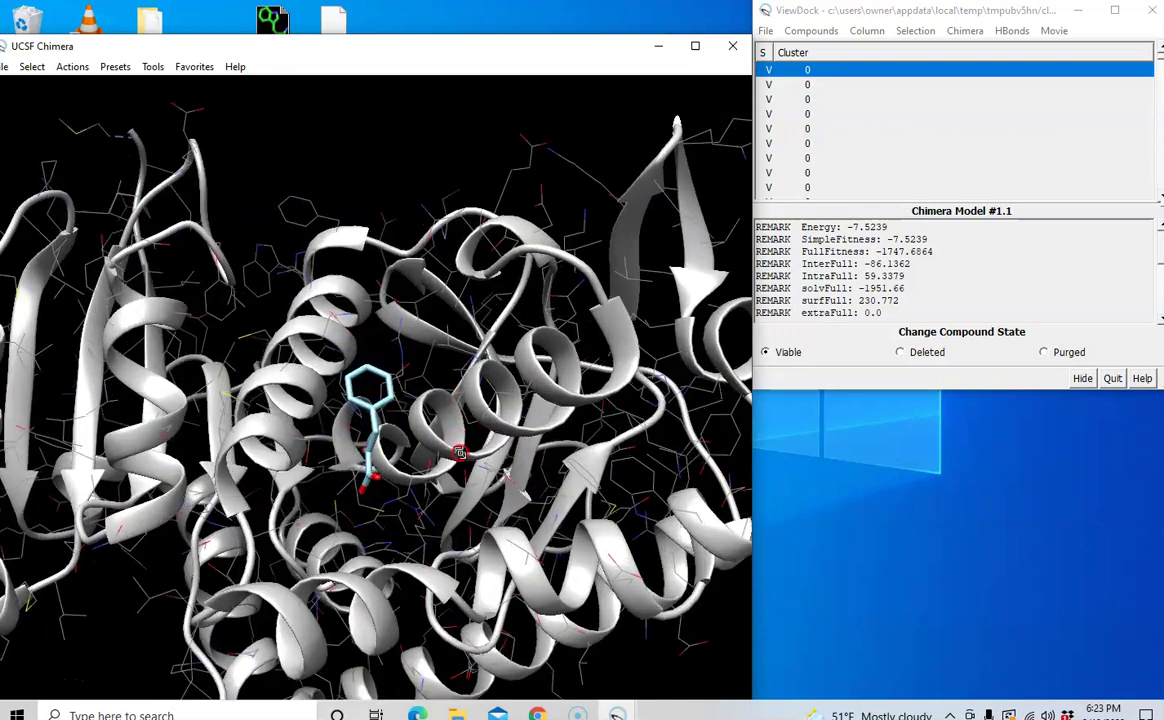
pyautogui.moveTo(469, 434)
pyautogui.mouseDown()
pyautogui.moveTo(507, 434)
pyautogui.moveTo(483, 449)
pyautogui.moveTo(493, 444)
pyautogui.mouseUp()
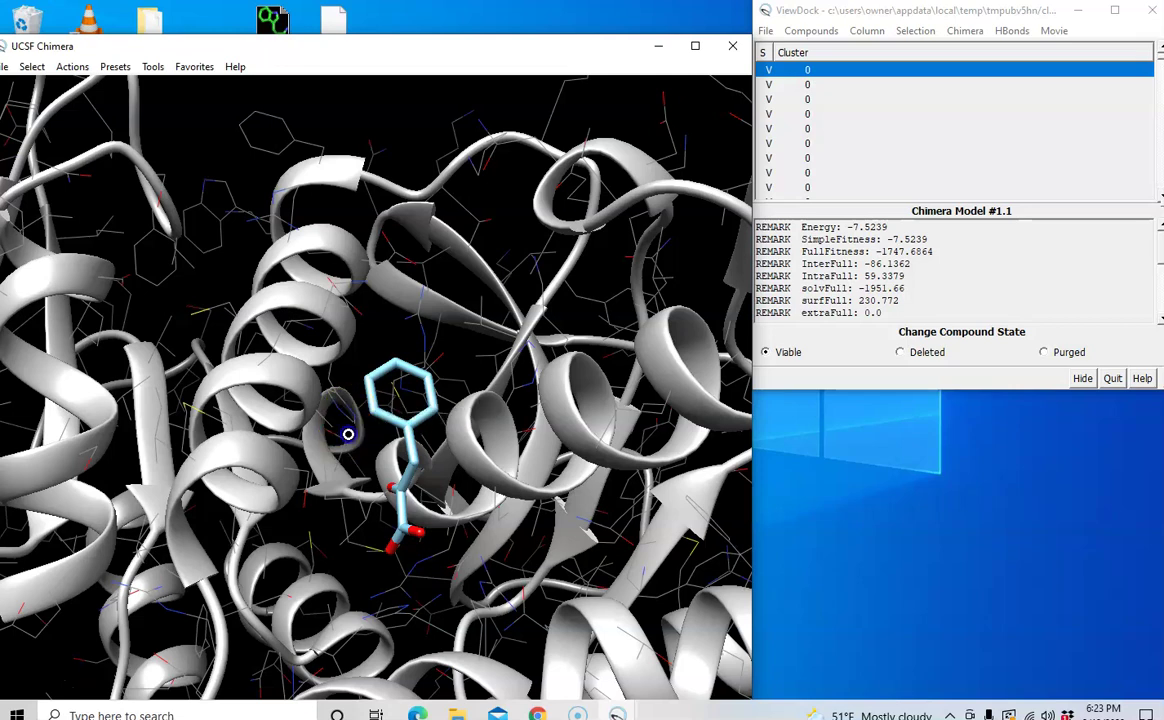
pyautogui.moveTo(348, 432); pyautogui.dragTo(372, 373)
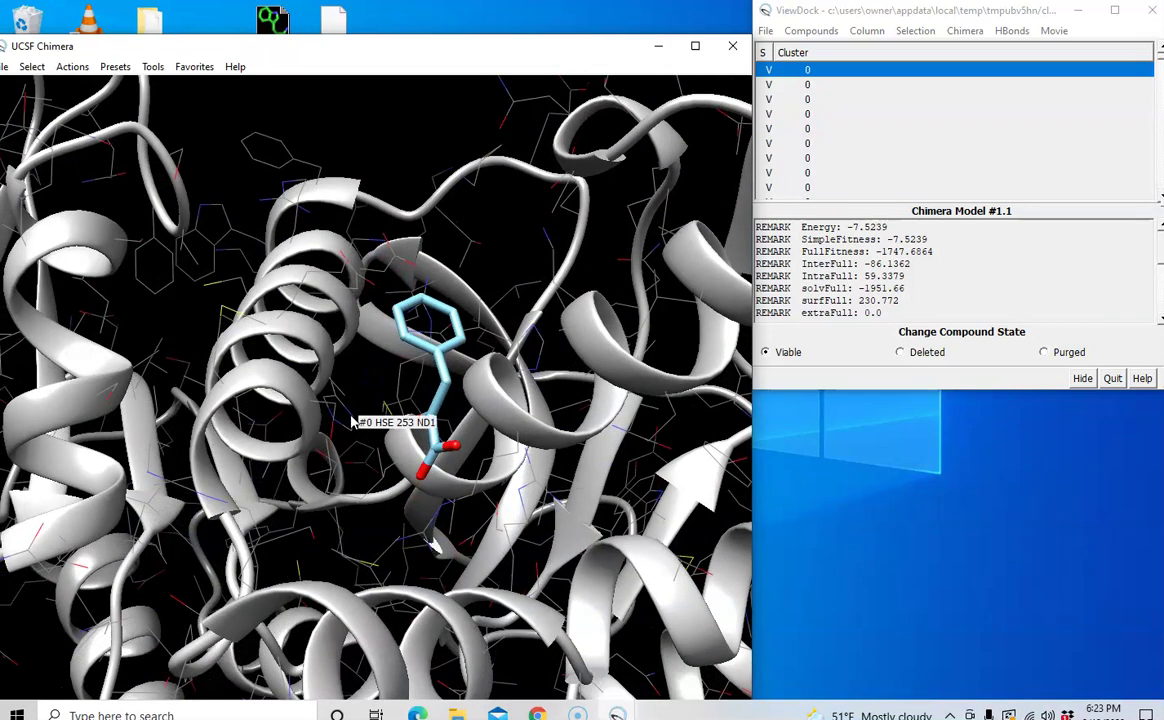
pyautogui.moveTo(361, 395)
pyautogui.mouseDown()
pyautogui.moveTo(372, 424)
pyautogui.moveTo(351, 467)
pyautogui.moveTo(331, 367)
pyautogui.mouseUp()
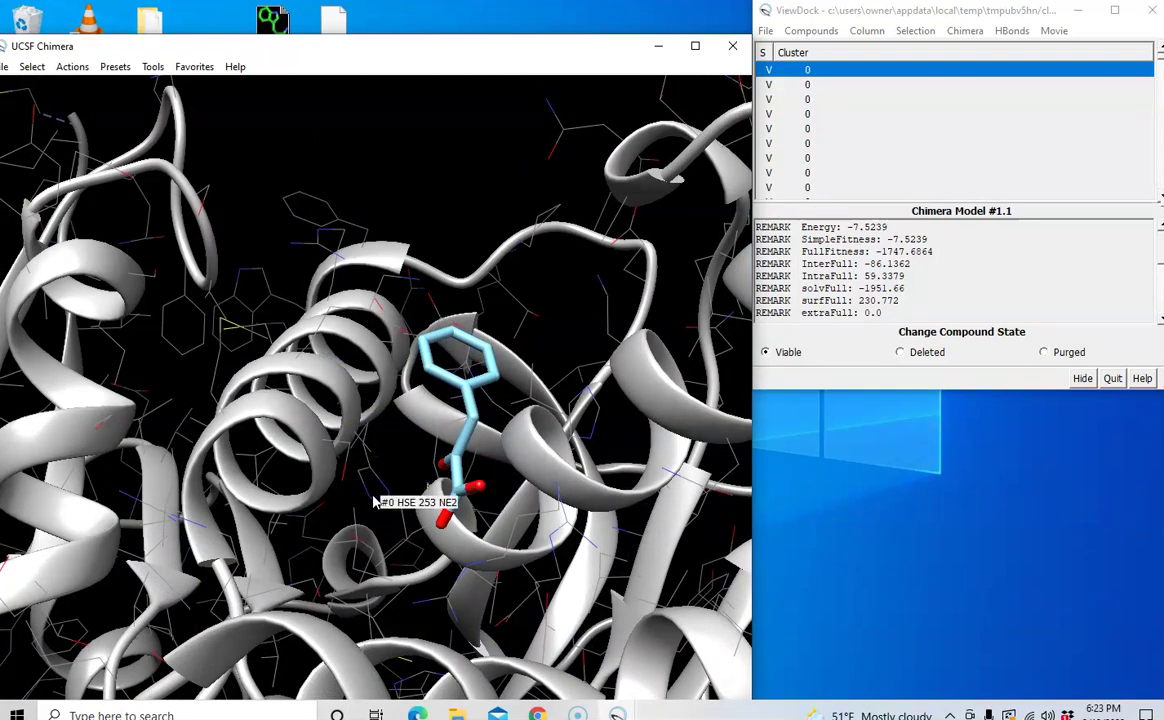
pyautogui.click(366, 472)
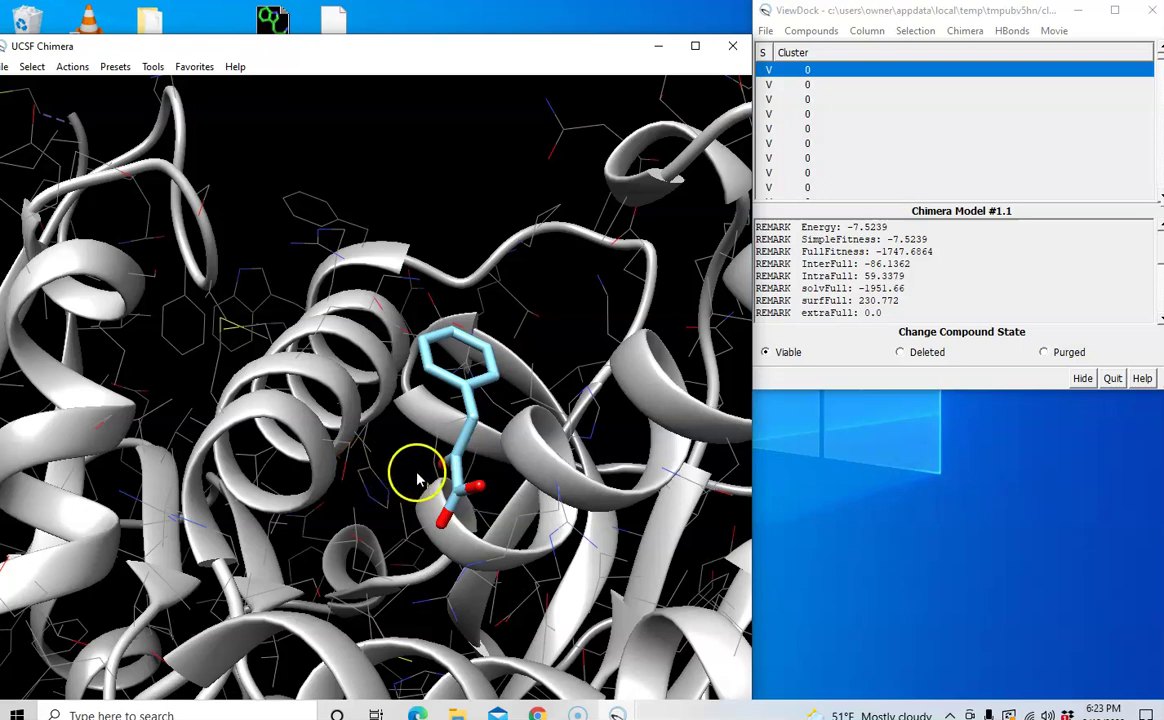
pyautogui.moveTo(408, 478)
pyautogui.mouseDown()
pyautogui.moveTo(404, 450)
pyautogui.moveTo(457, 483)
pyautogui.moveTo(418, 485)
pyautogui.mouseUp()
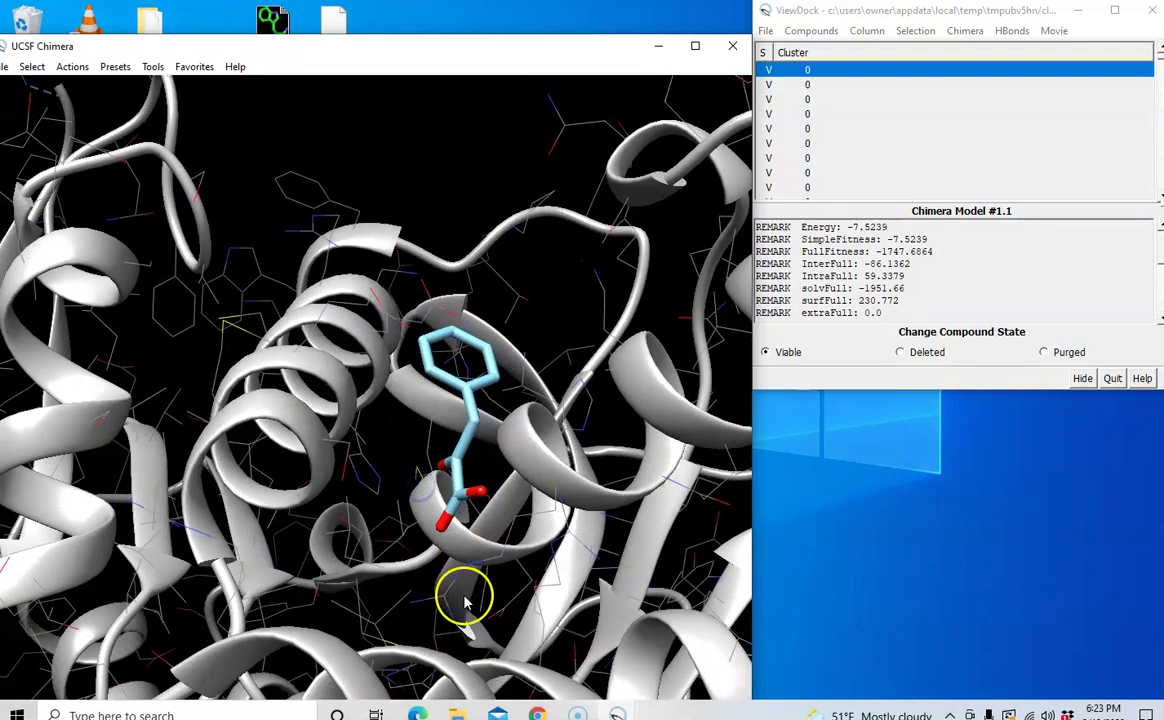
# Rotate around pose #1.1's ligand to identify pocket residues ARG 162 and HSE 253
pyautogui.moveTo(470, 584); pyautogui.dragTo(463, 572)
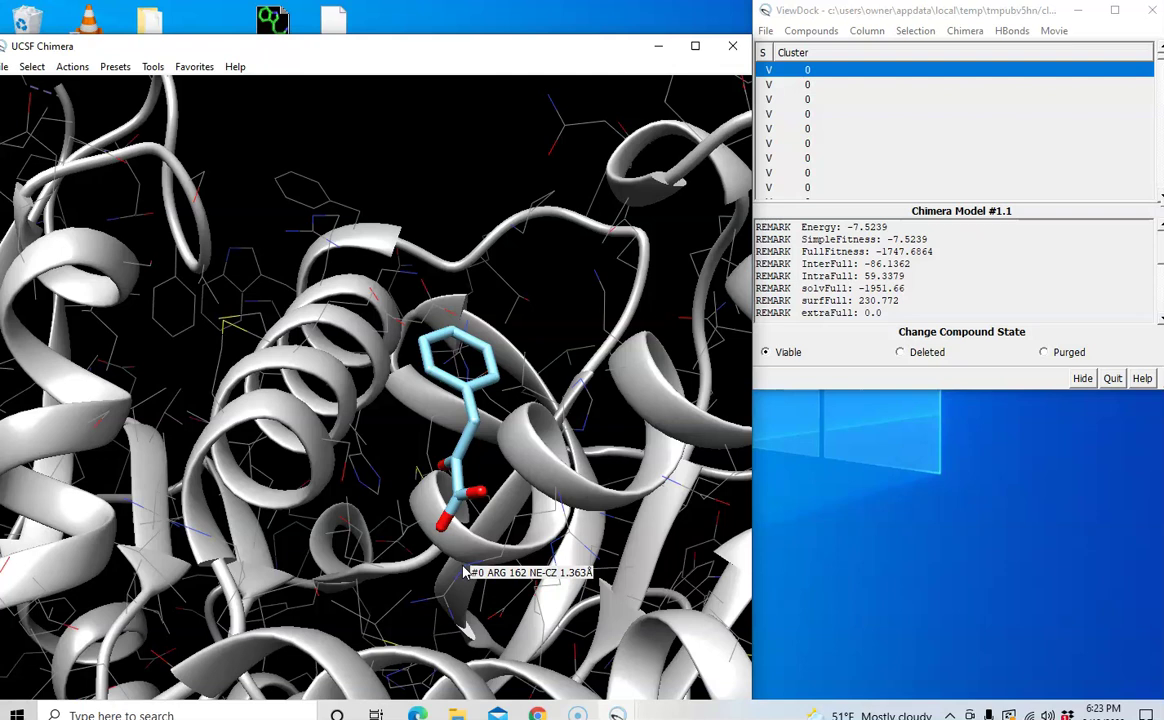
pyautogui.click(403, 520)
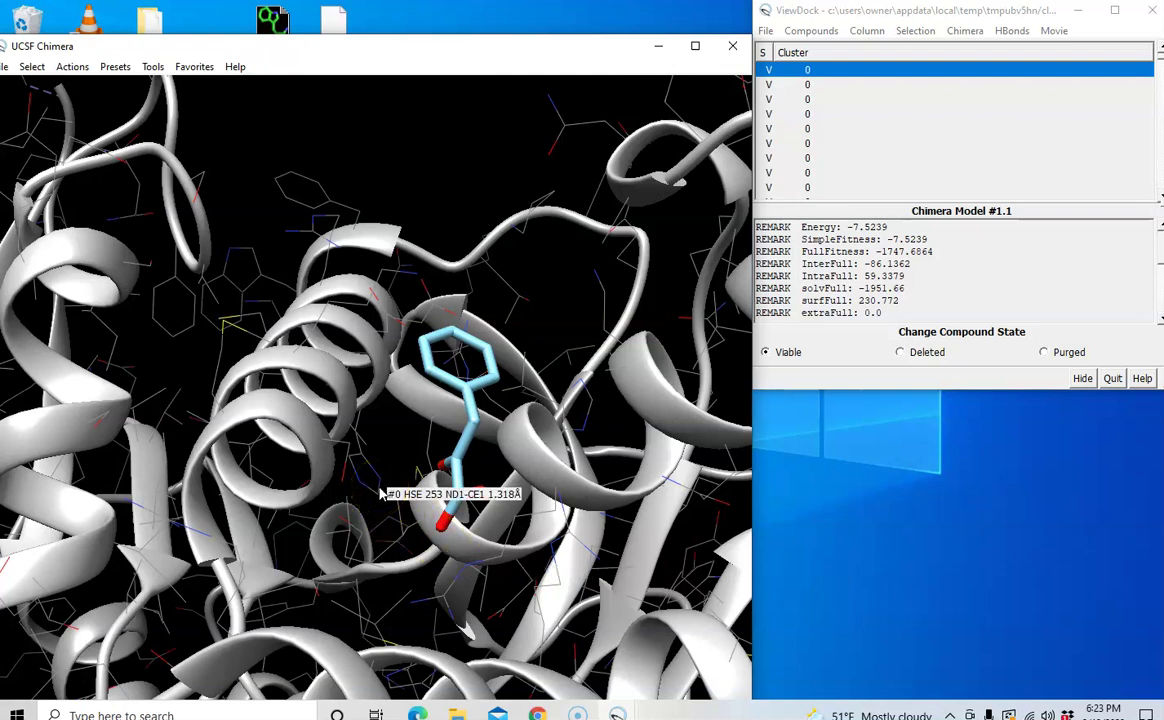
pyautogui.moveTo(386, 488); pyautogui.dragTo(419, 431)
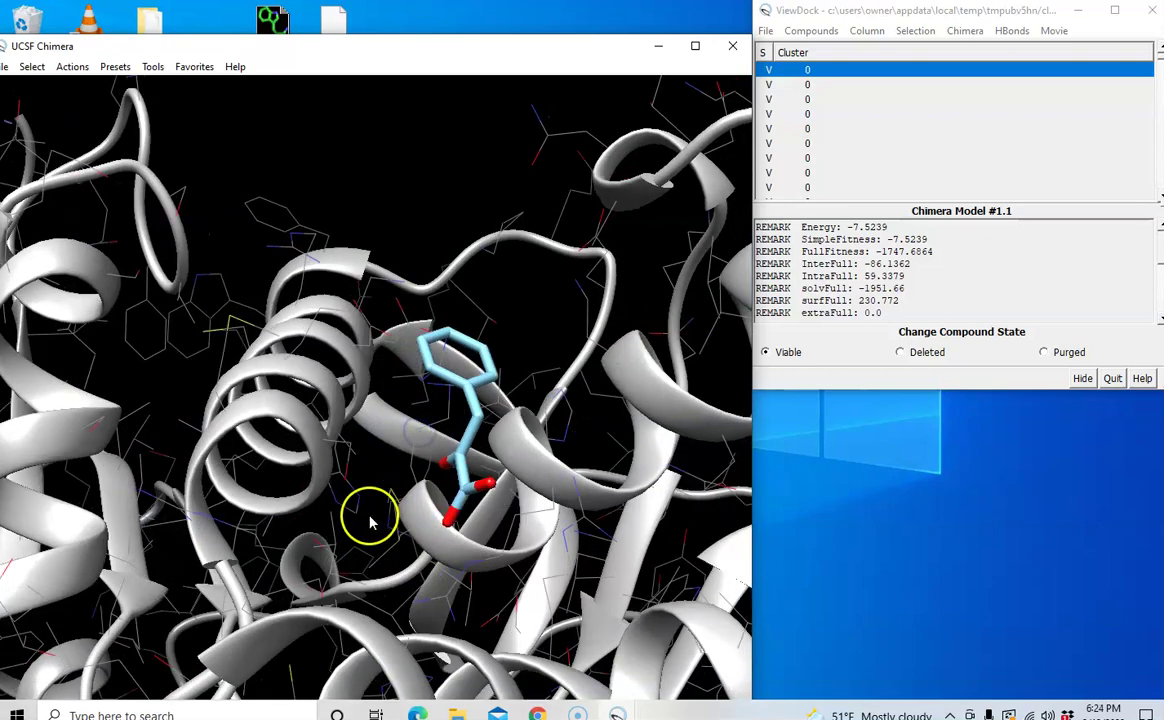
pyautogui.moveTo(369, 512)
pyautogui.mouseDown()
pyautogui.moveTo(347, 549)
pyautogui.moveTo(364, 553)
pyautogui.mouseUp()
pyautogui.moveTo(382, 416)
pyautogui.mouseDown()
pyautogui.moveTo(359, 482)
pyautogui.moveTo(368, 377)
pyautogui.mouseUp()
pyautogui.click(368, 452)
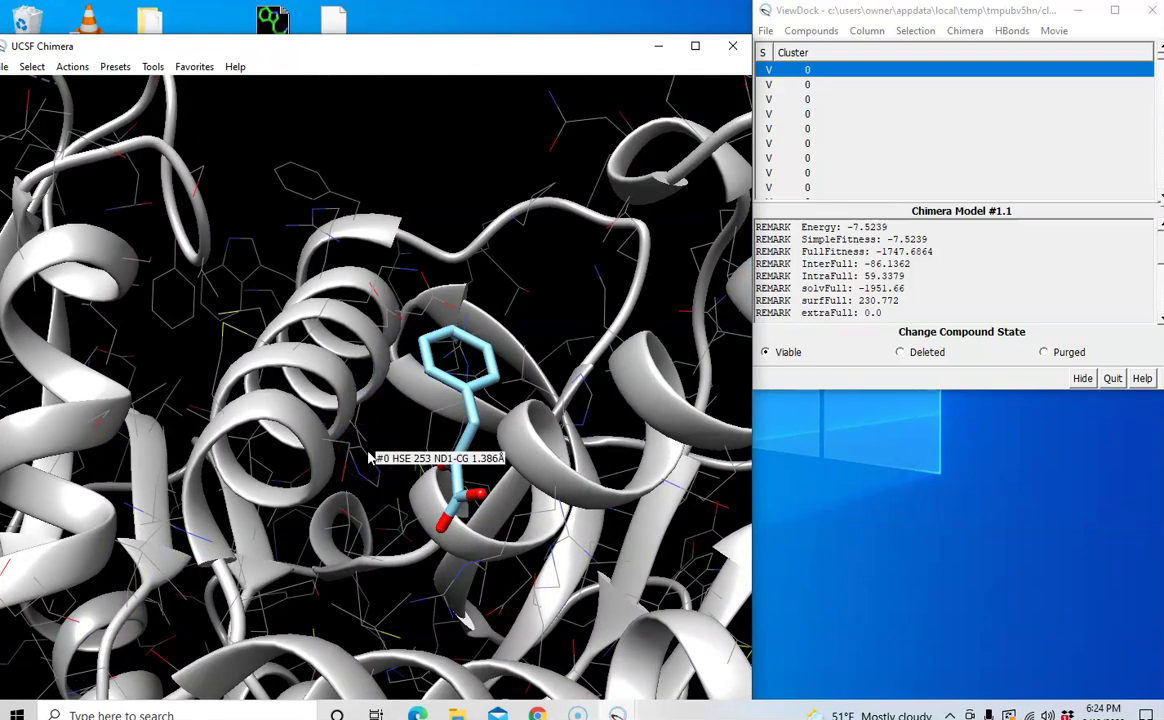
pyautogui.moveTo(377, 442); pyautogui.dragTo(366, 405)
pyautogui.click(401, 484)
pyautogui.moveTo(401, 484)
pyautogui.mouseDown()
pyautogui.moveTo(405, 572)
pyautogui.moveTo(411, 549)
pyautogui.mouseUp()
pyautogui.click(359, 537)
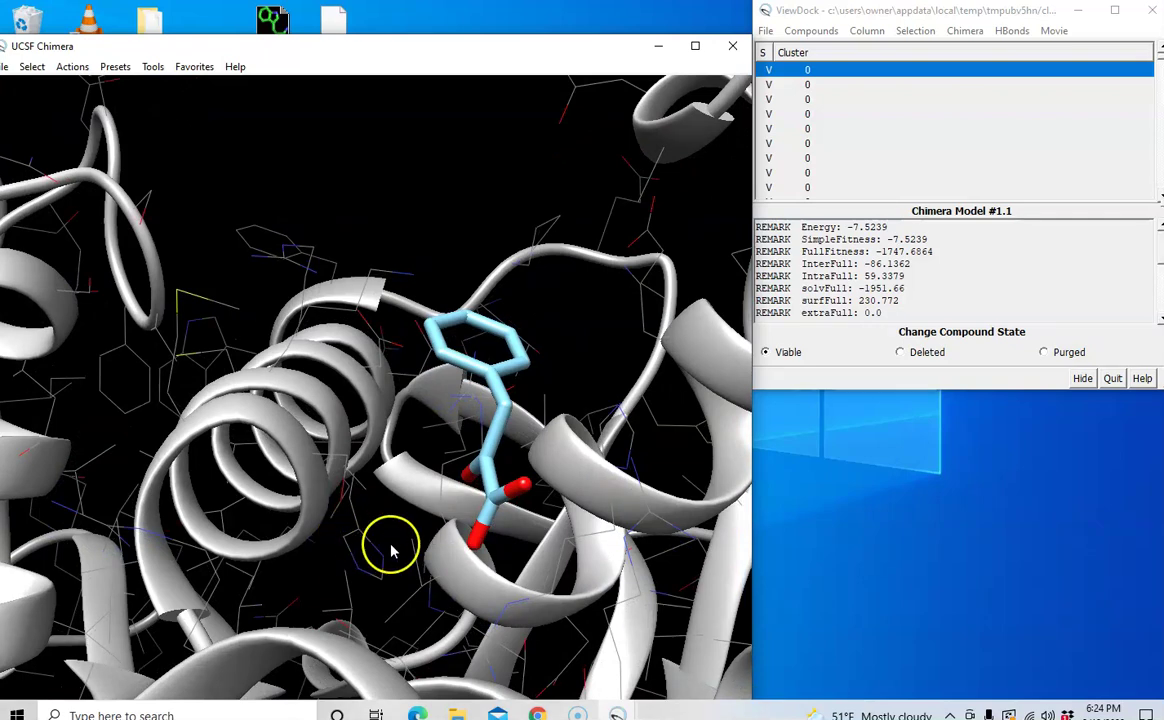
pyautogui.moveTo(391, 537)
pyautogui.mouseDown()
pyautogui.moveTo(395, 551)
pyautogui.moveTo(390, 525)
pyautogui.moveTo(384, 567)
pyautogui.mouseUp()
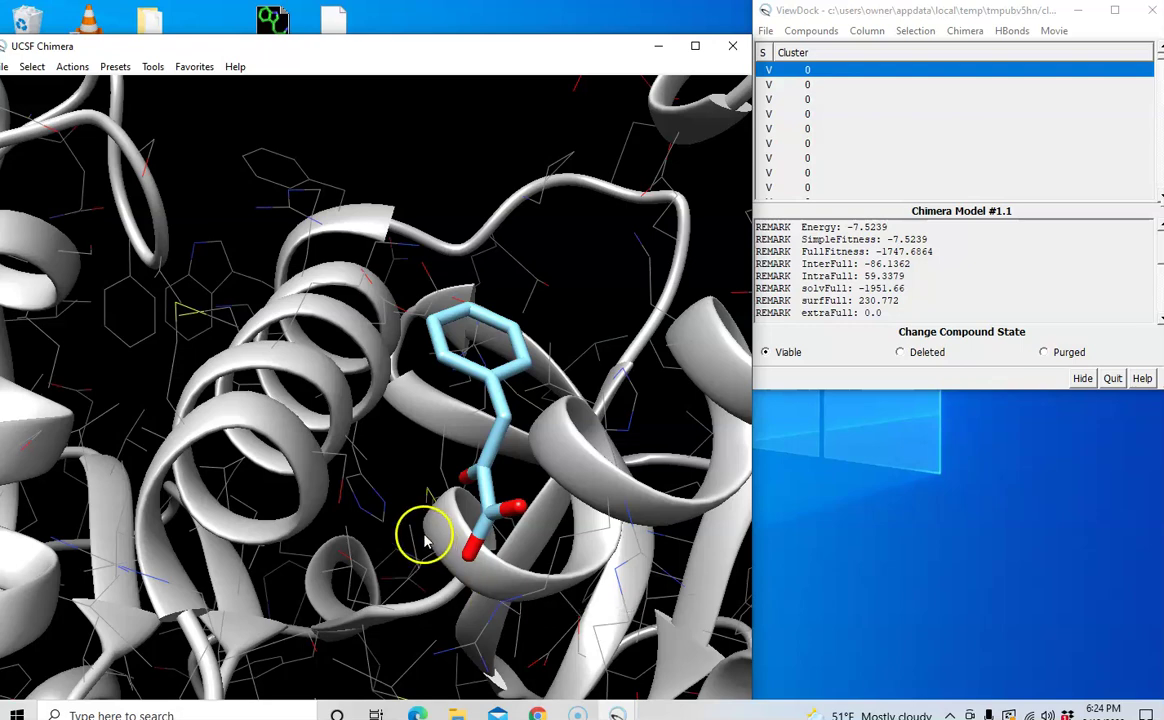
pyautogui.moveTo(395, 460)
pyautogui.mouseDown()
pyautogui.moveTo(400, 449)
pyautogui.moveTo(395, 475)
pyautogui.mouseUp()
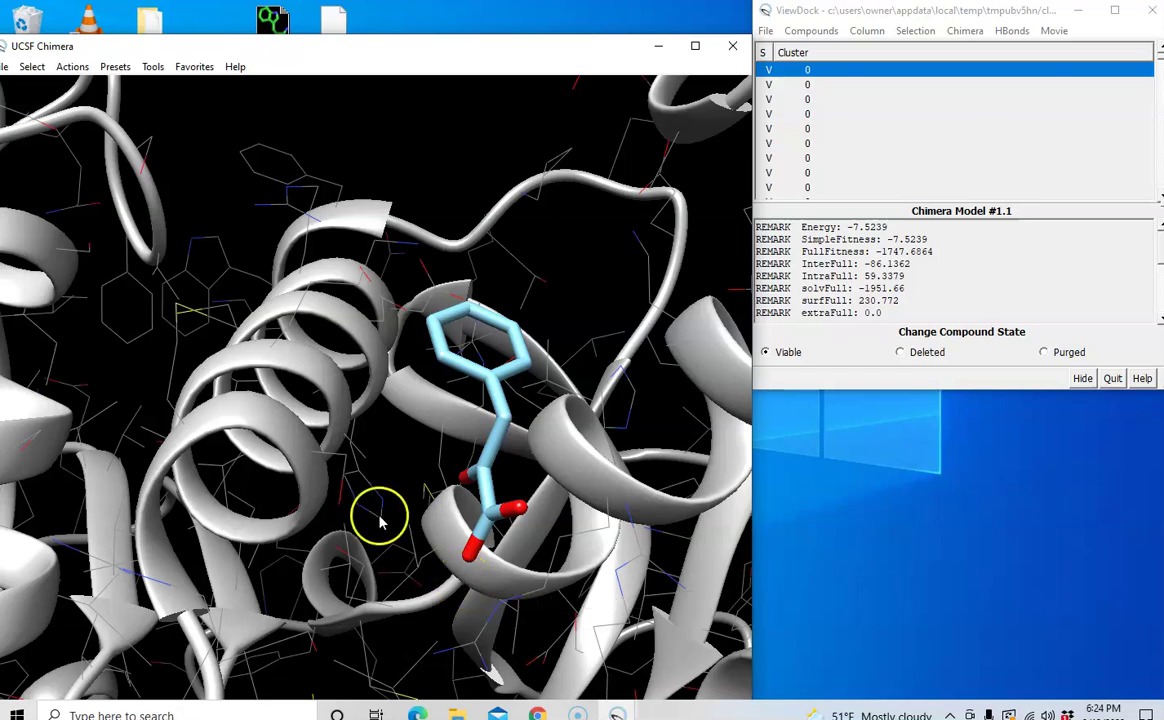
pyautogui.moveTo(378, 461)
pyautogui.mouseDown()
pyautogui.moveTo(350, 513)
pyautogui.moveTo(356, 533)
pyautogui.mouseUp()
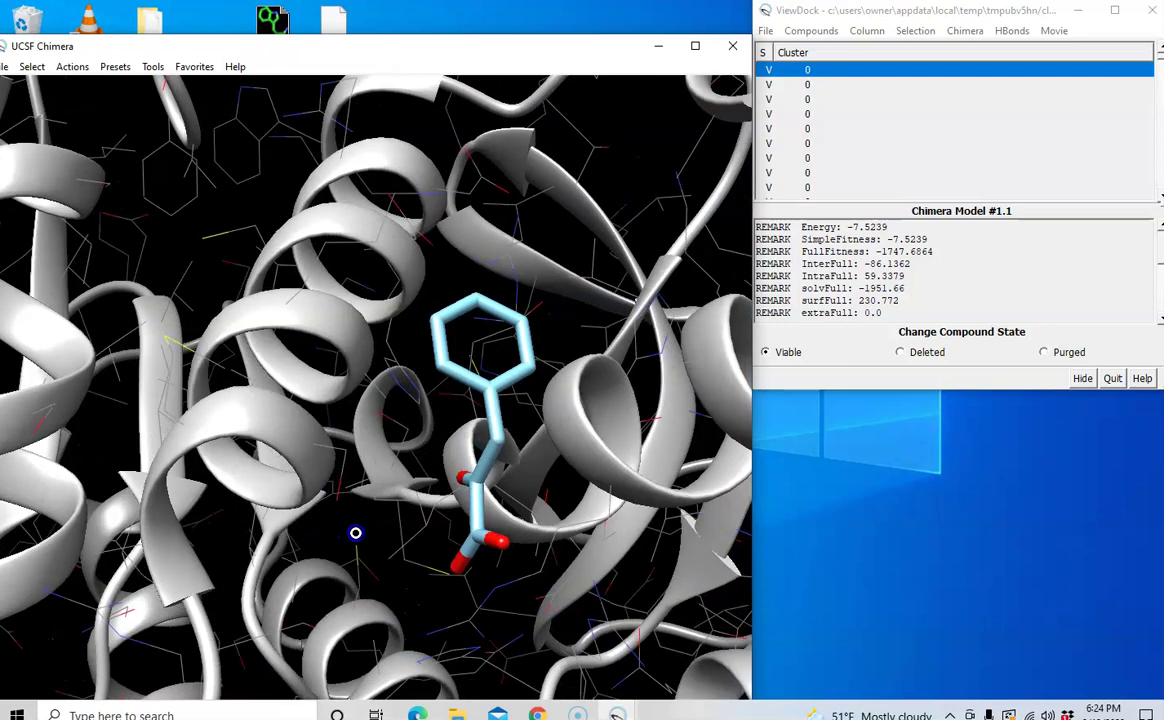
pyautogui.click(398, 362)
pyautogui.click(388, 342)
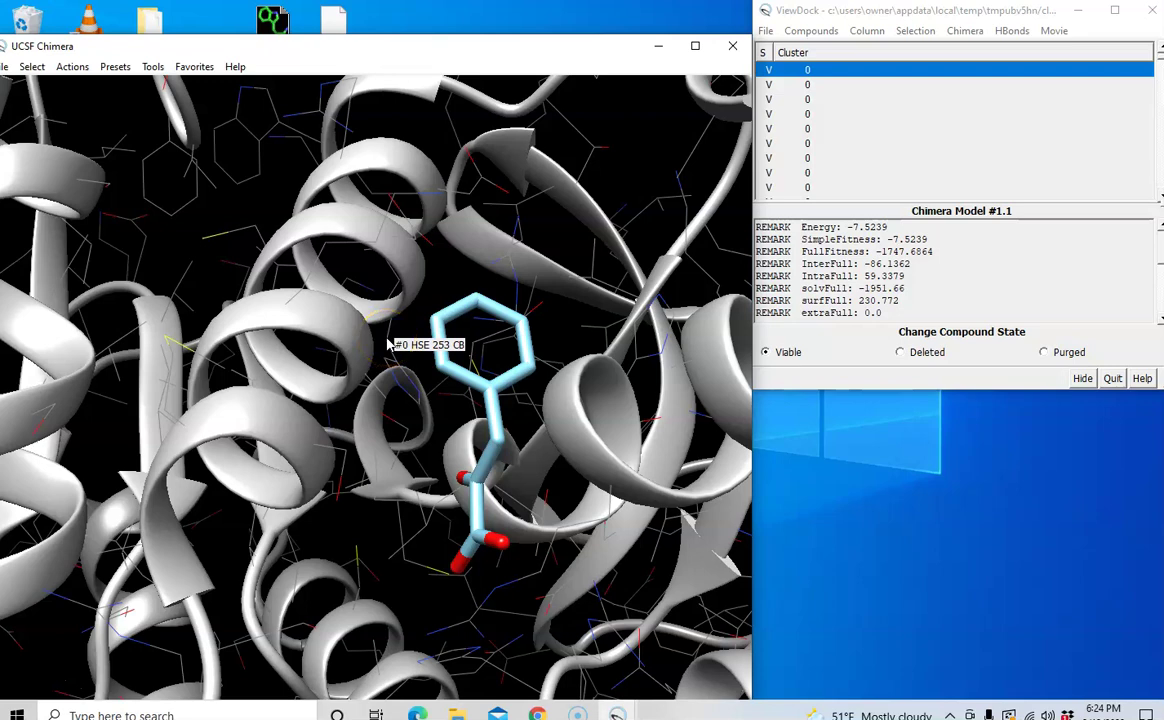
pyautogui.click(390, 385)
pyautogui.click(403, 364)
pyautogui.moveTo(403, 364)
pyautogui.mouseDown()
pyautogui.moveTo(424, 349)
pyautogui.moveTo(408, 390)
pyautogui.moveTo(385, 395)
pyautogui.mouseUp()
pyautogui.click(385, 509)
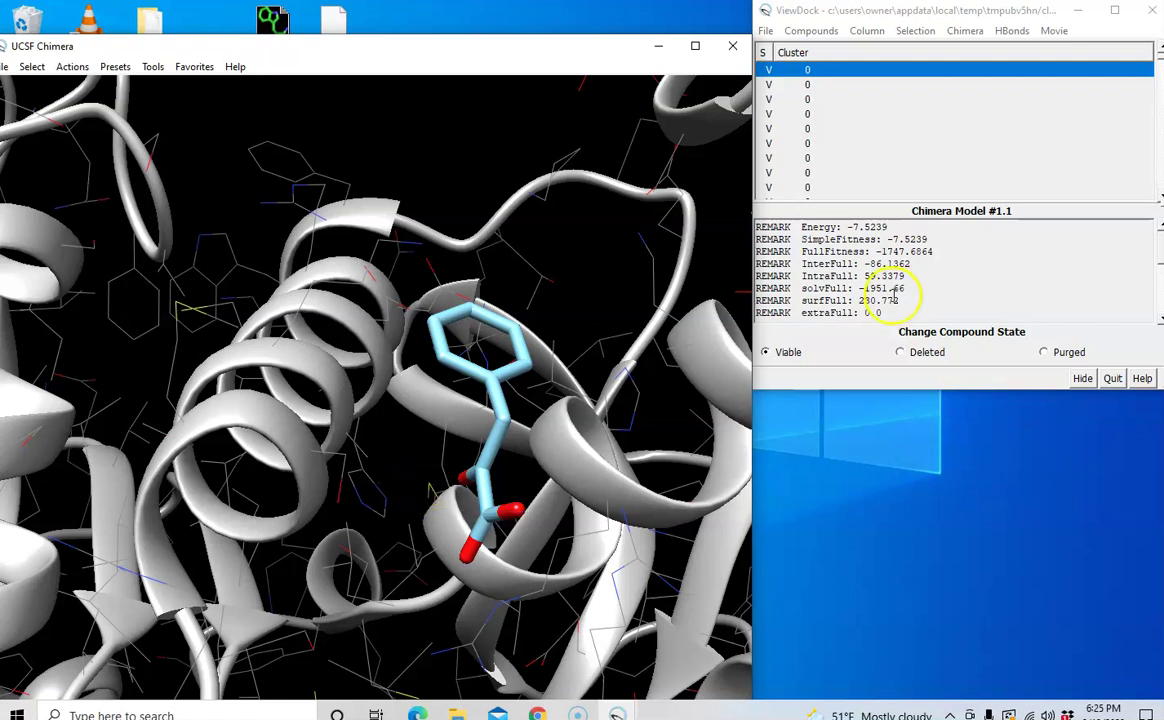
# Show the successive cluster 0 poses in the pocket, up to Model #1.9
pyautogui.click(809, 86)
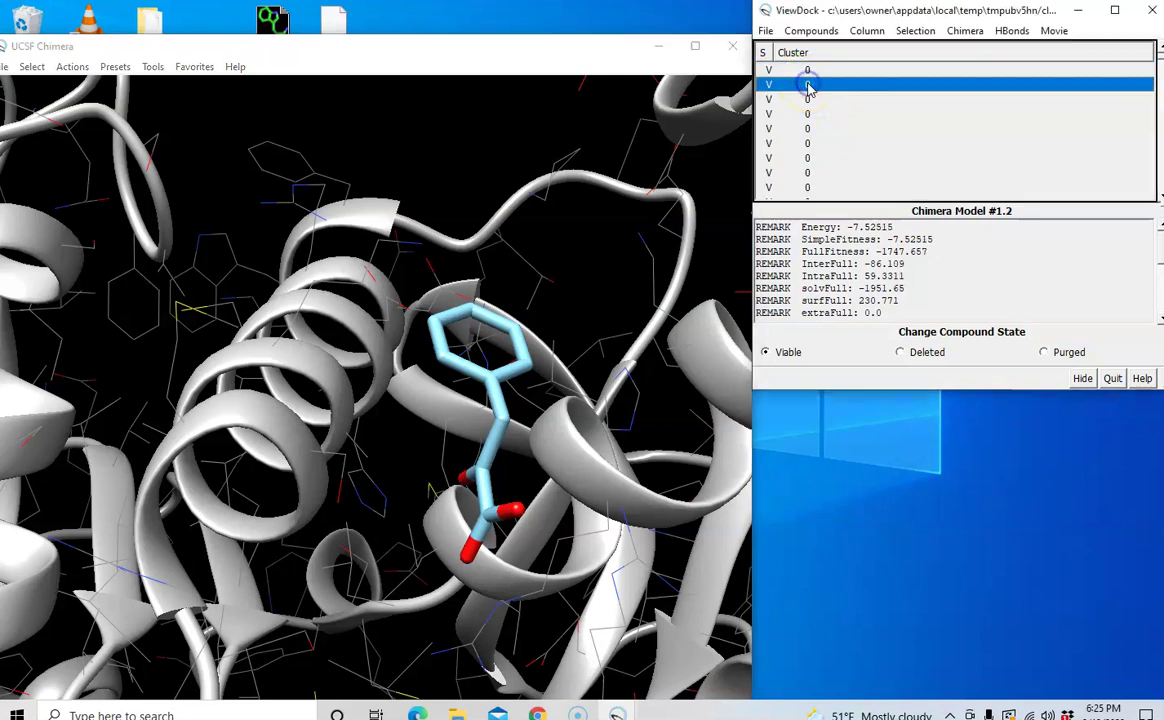
pyautogui.click(811, 100)
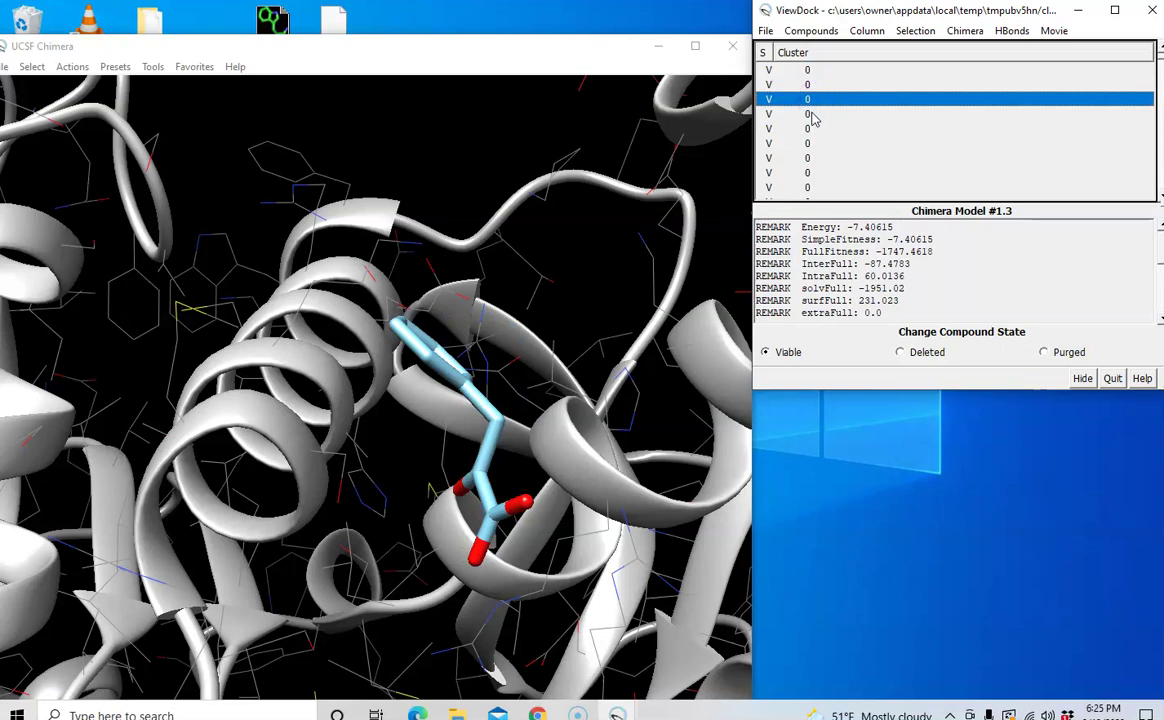
pyautogui.click(813, 116)
pyautogui.click(813, 131)
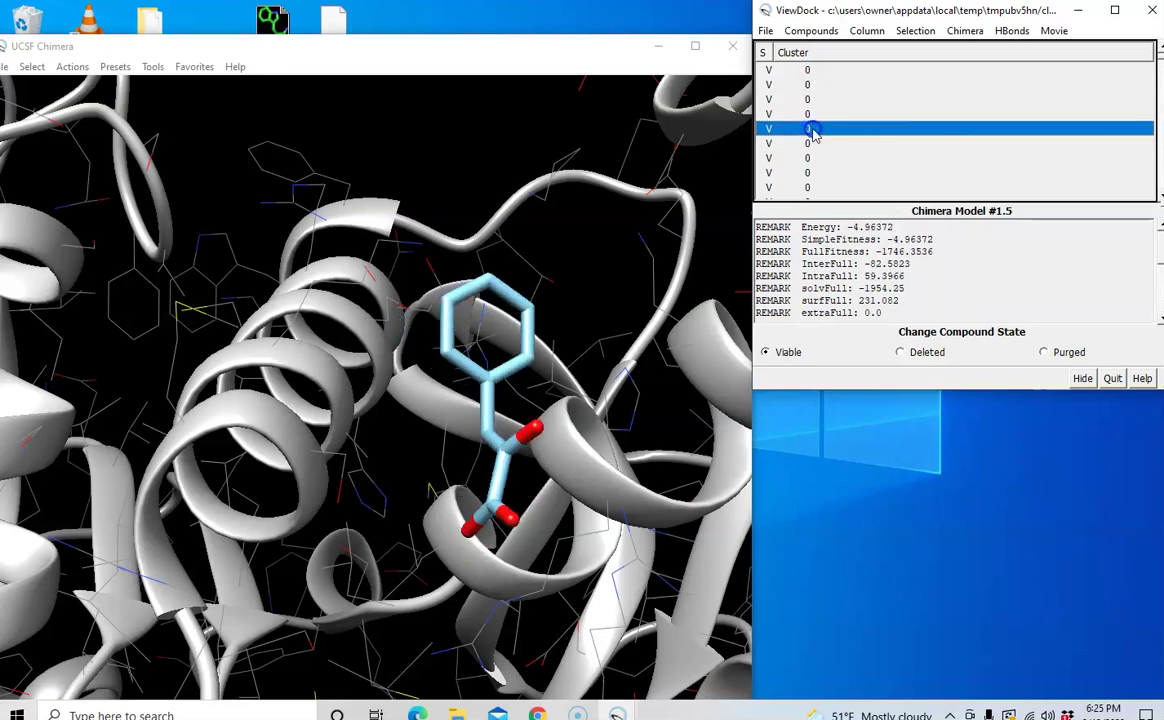
pyautogui.click(811, 145)
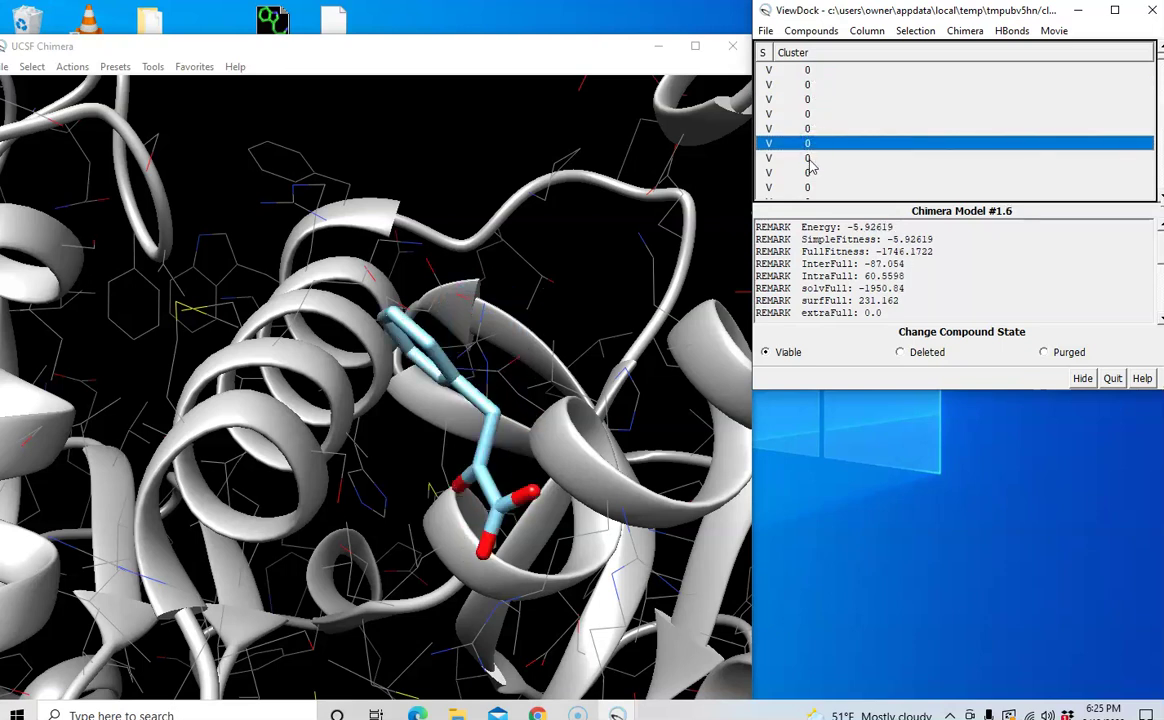
pyautogui.click(810, 159)
pyautogui.click(809, 173)
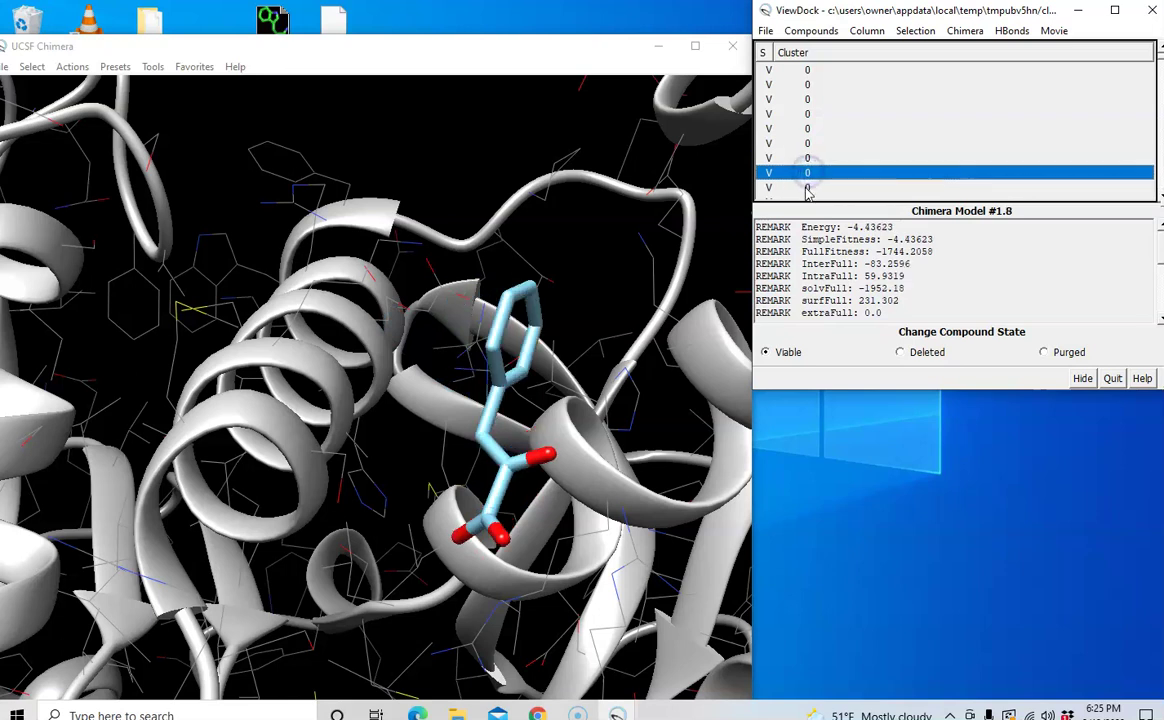
pyautogui.click(807, 188)
# Show Models #1.10 and #1.11, then the first cluster 1 pose, Model #1.12
pyautogui.scroll(-1, 1160, 197)
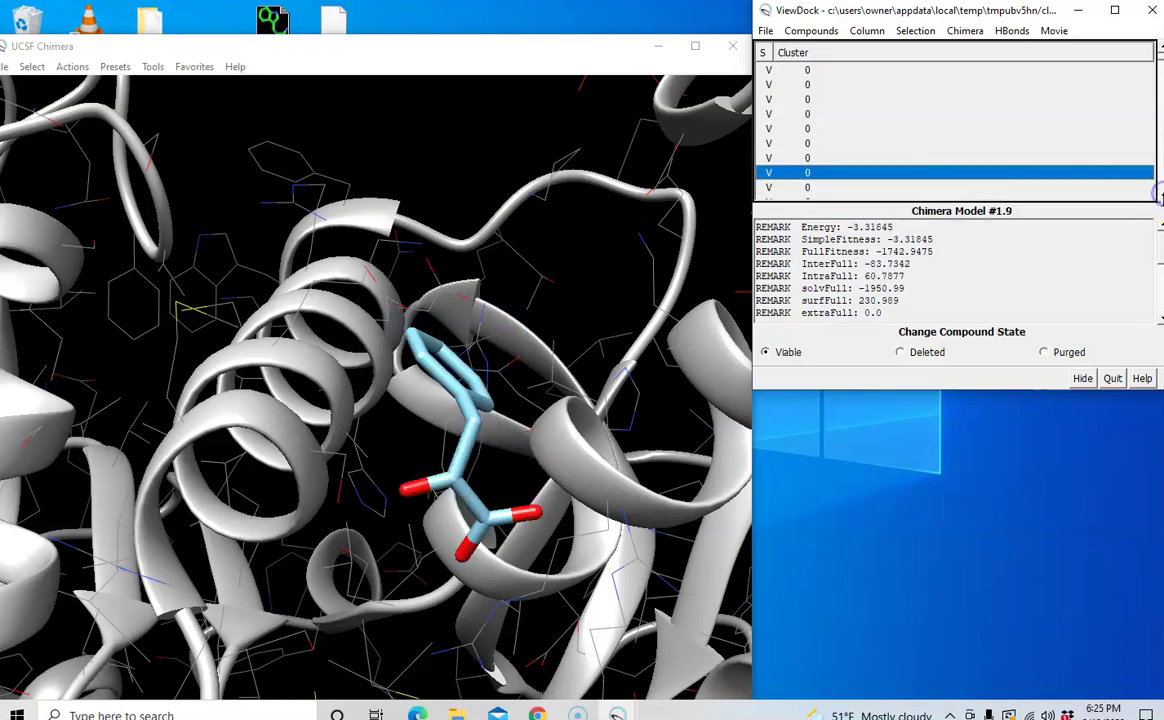
pyautogui.scroll(-2, 1160, 190)
pyautogui.scroll(-3, 1160, 190)
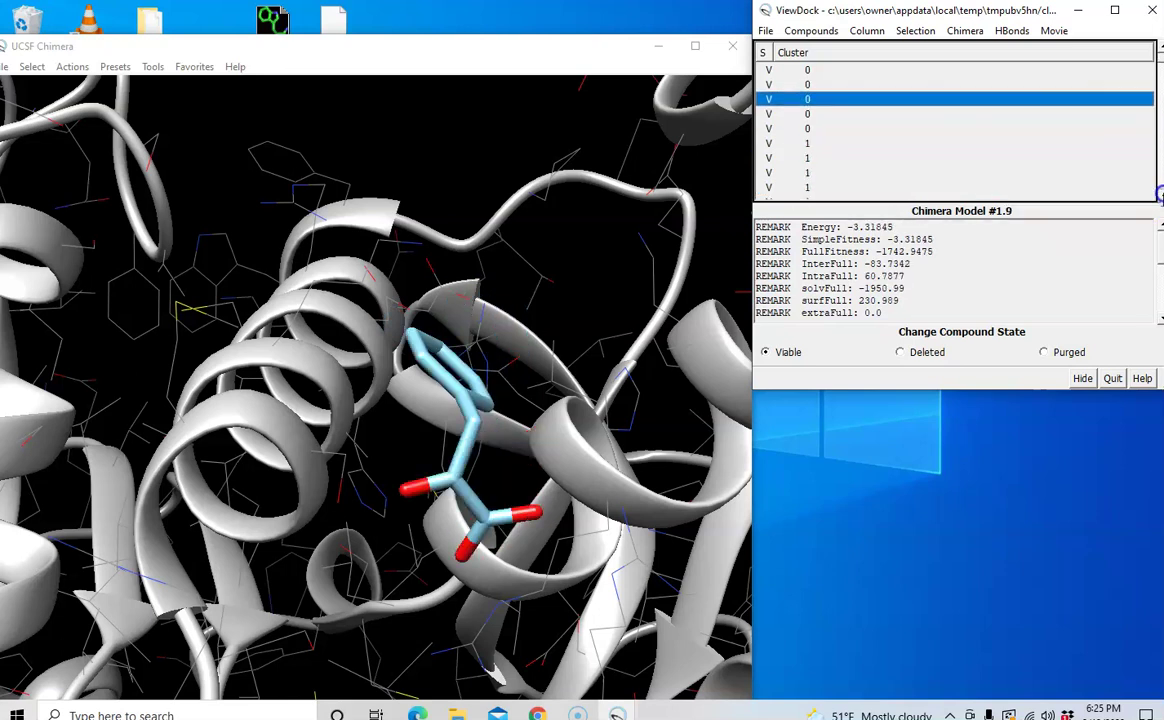
pyautogui.click(809, 114)
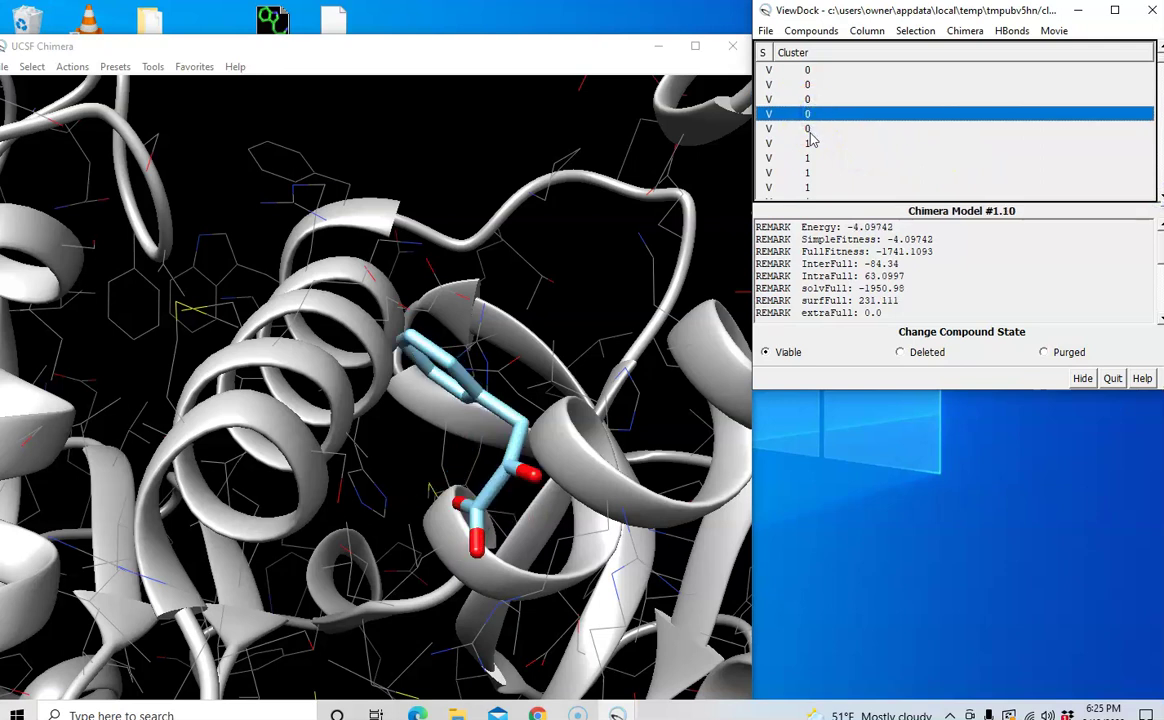
pyautogui.click(809, 130)
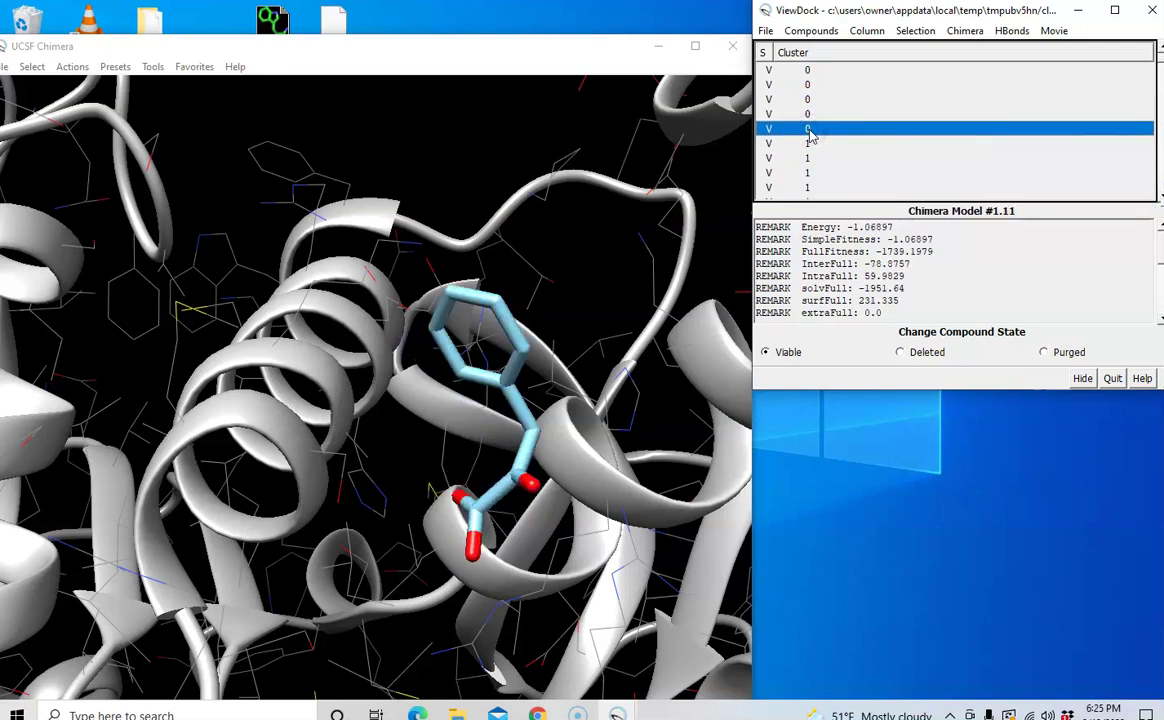
pyautogui.click(809, 144)
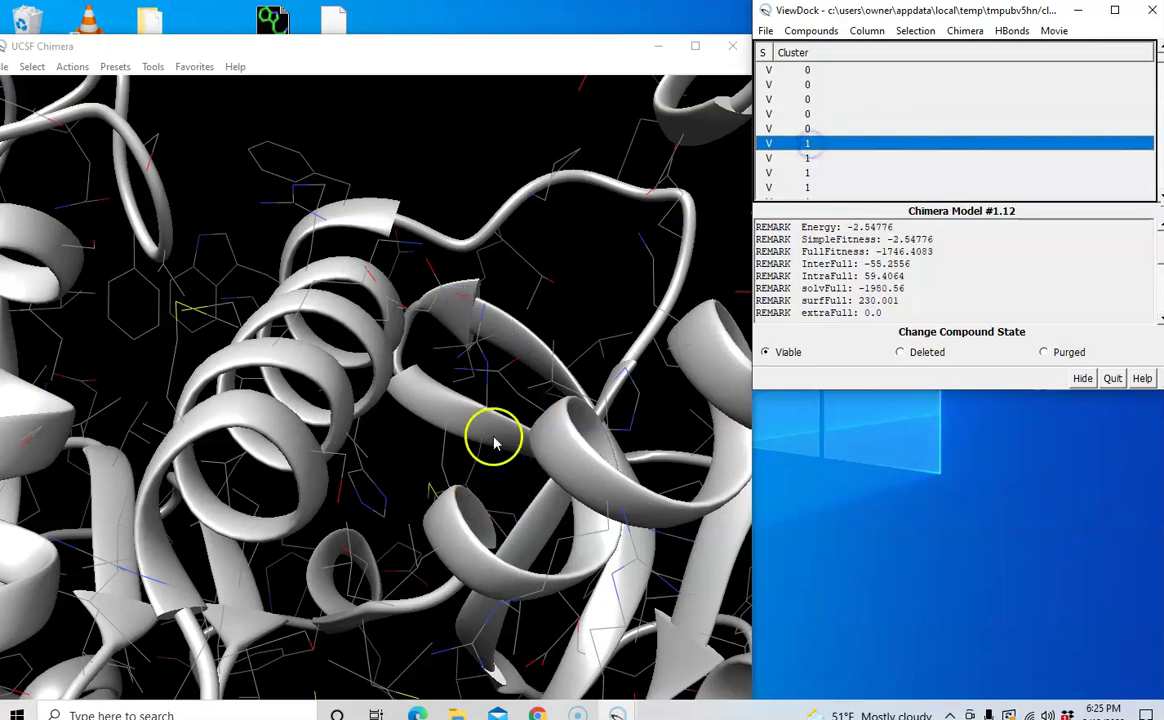
# Rotate out to the whole protein so the pose's location is visible
pyautogui.click(415, 453)
pyautogui.moveTo(415, 453)
pyautogui.mouseDown()
pyautogui.moveTo(390, 444)
pyautogui.moveTo(382, 247)
pyautogui.mouseUp()
pyautogui.moveTo(333, 486); pyautogui.dragTo(279, 332)
pyautogui.moveTo(275, 427)
pyautogui.mouseDown()
pyautogui.moveTo(306, 374)
pyautogui.moveTo(311, 335)
pyautogui.mouseUp()
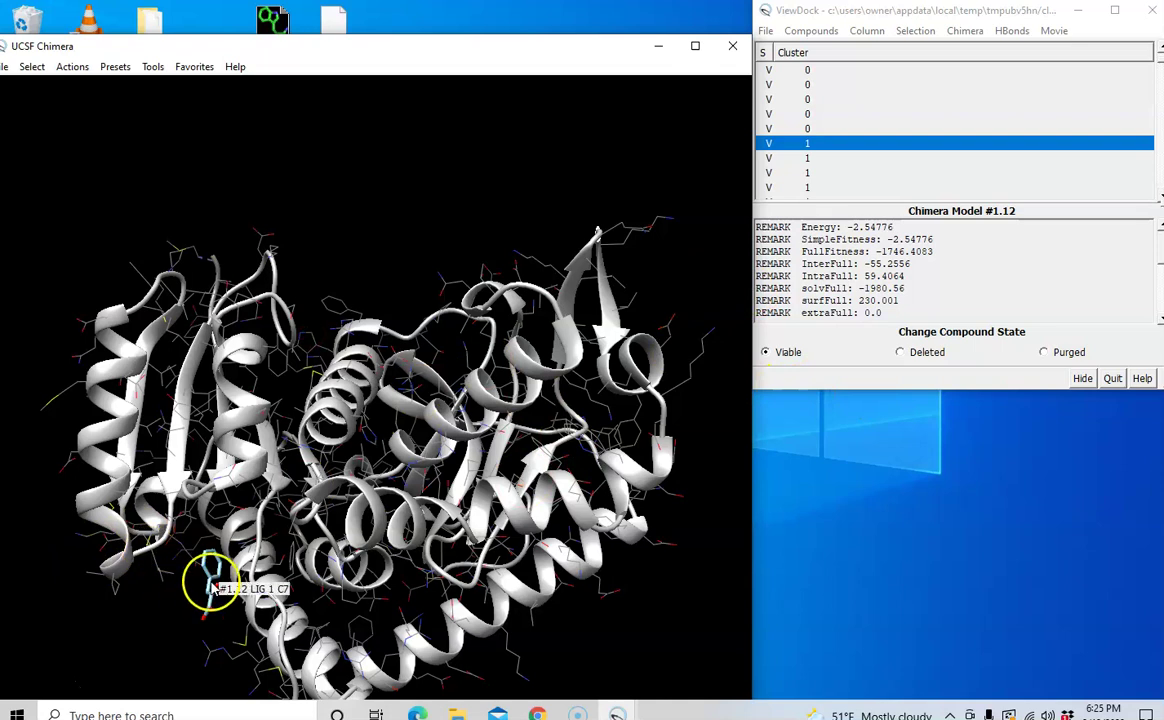
# Show cluster 1 poses Models #1.15, #1.16, #1.18 and #1.19 on the protein
pyautogui.click(808, 186)
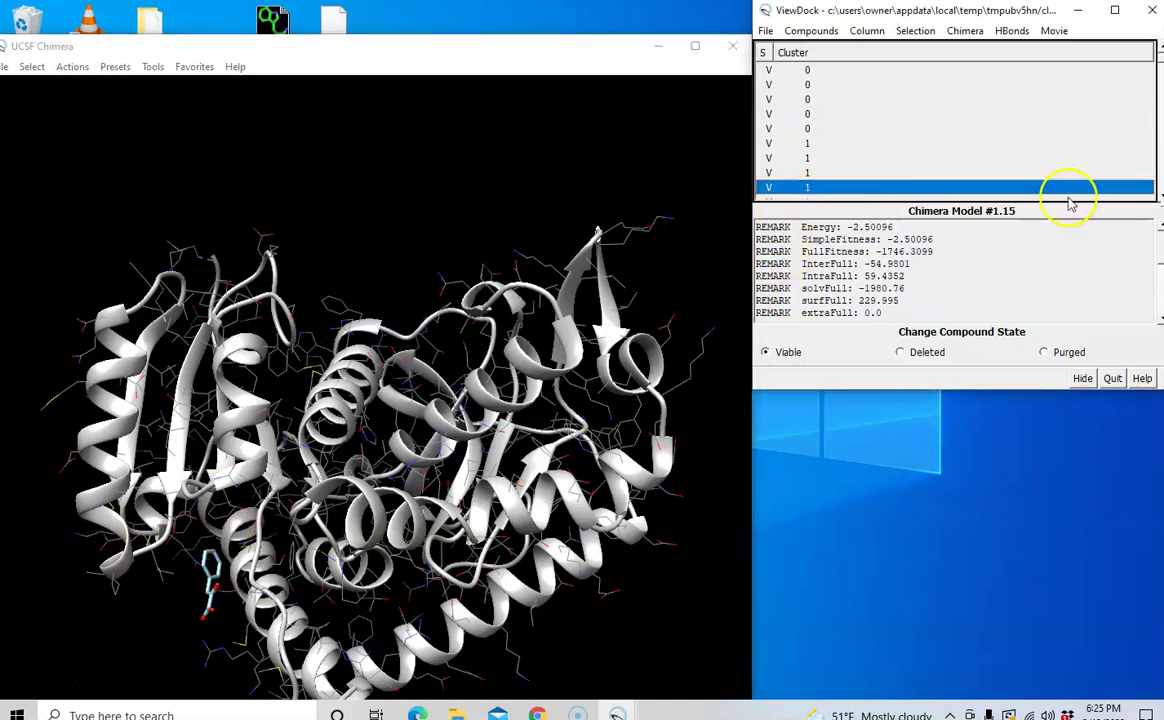
pyautogui.scroll(-1, 808, 165)
pyautogui.scroll(-2, 808, 165)
pyautogui.scroll(-1, 808, 160)
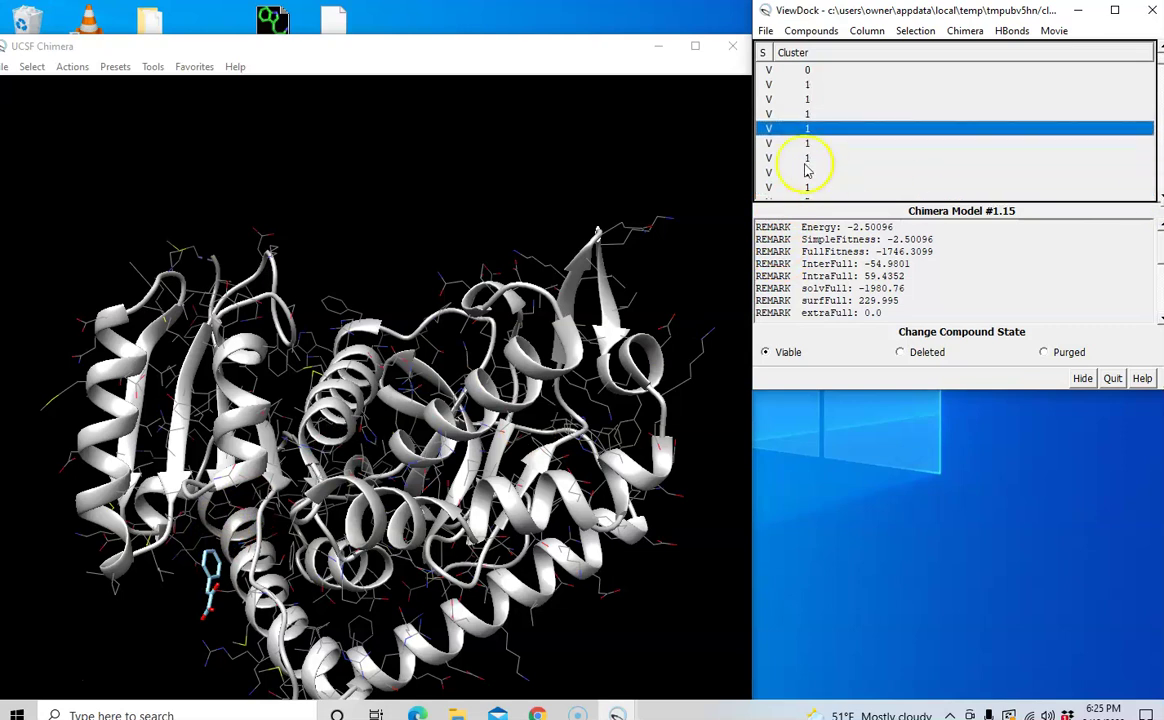
pyautogui.click(809, 145)
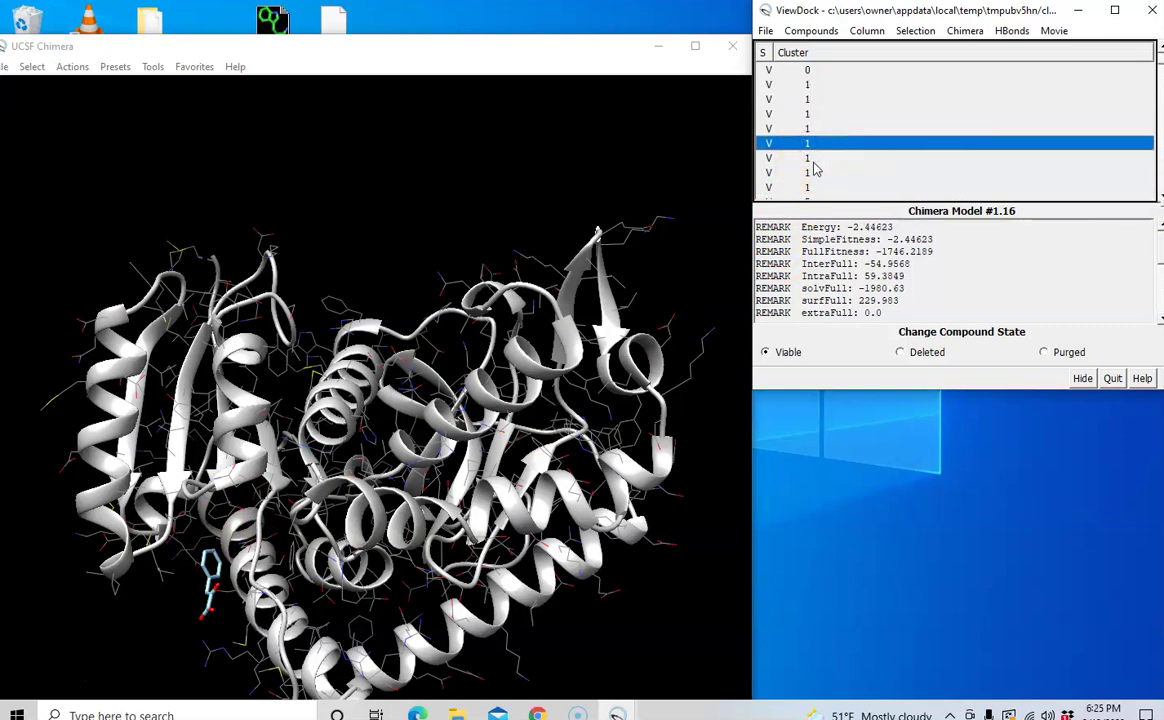
pyautogui.click(811, 159)
pyautogui.click(813, 188)
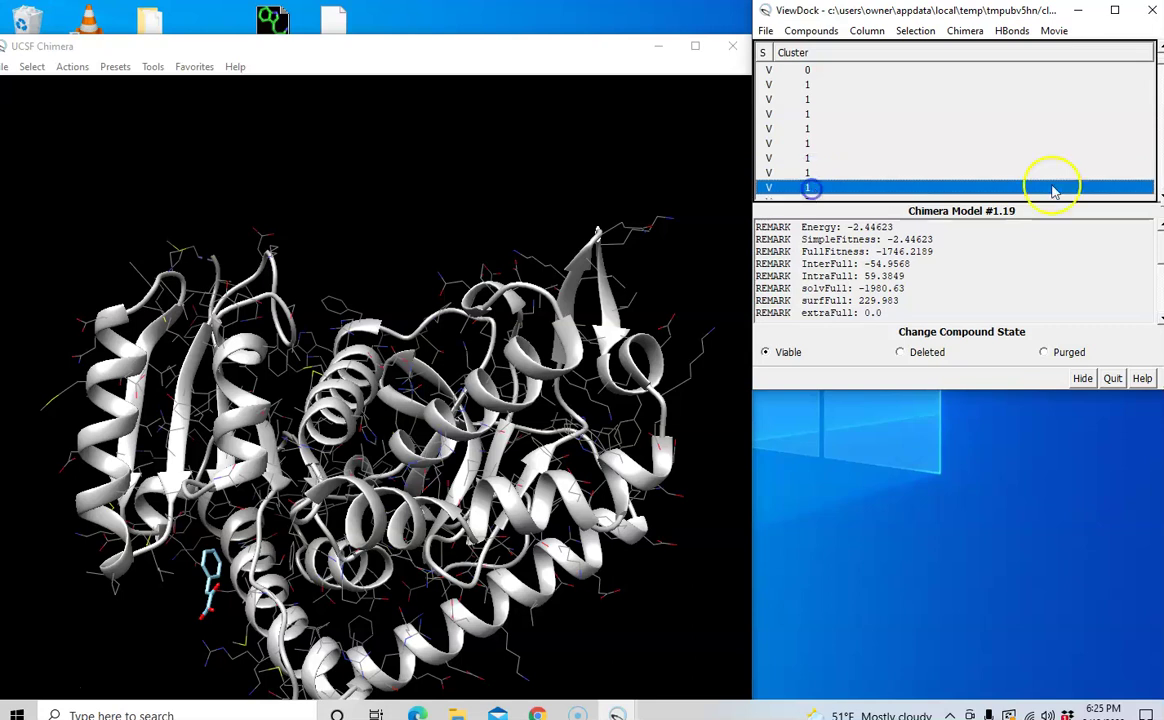
# Step through cluster 2 poses Models #1.20–#1.25, ending on Model #1.27 (Energy 2.14831)
pyautogui.scroll(-1, 1156, 188)
pyautogui.scroll(-2, 1159, 196)
pyautogui.scroll(-1, 1159, 196)
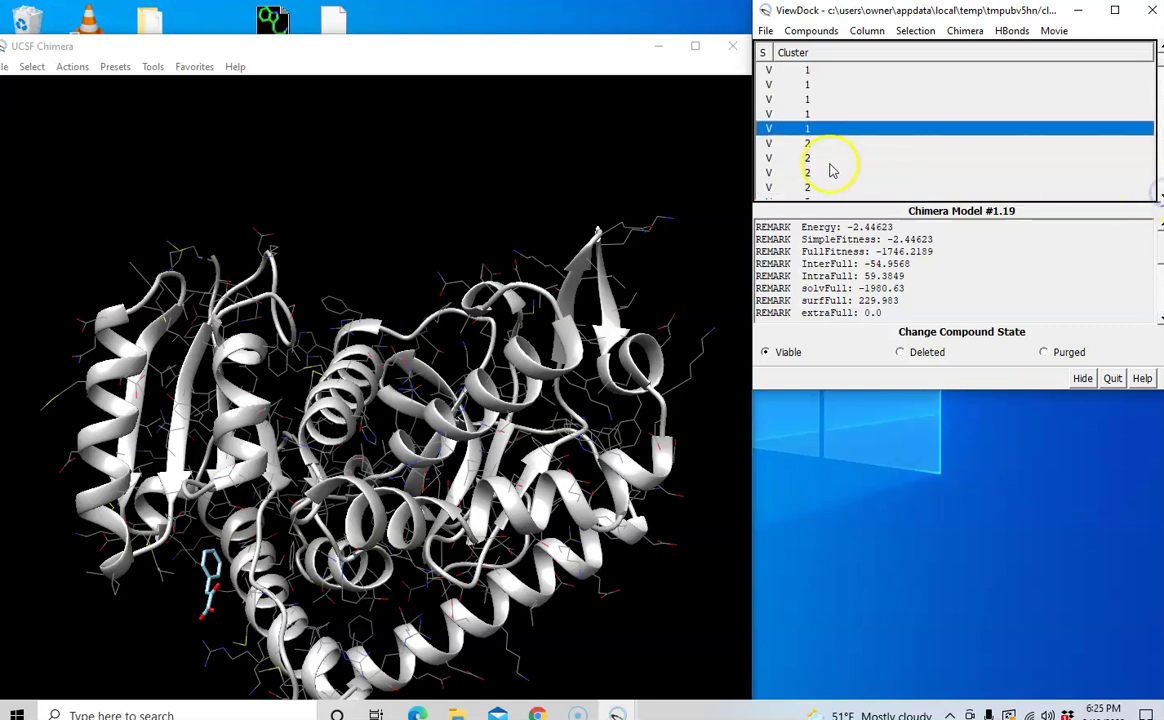
pyautogui.click(813, 145)
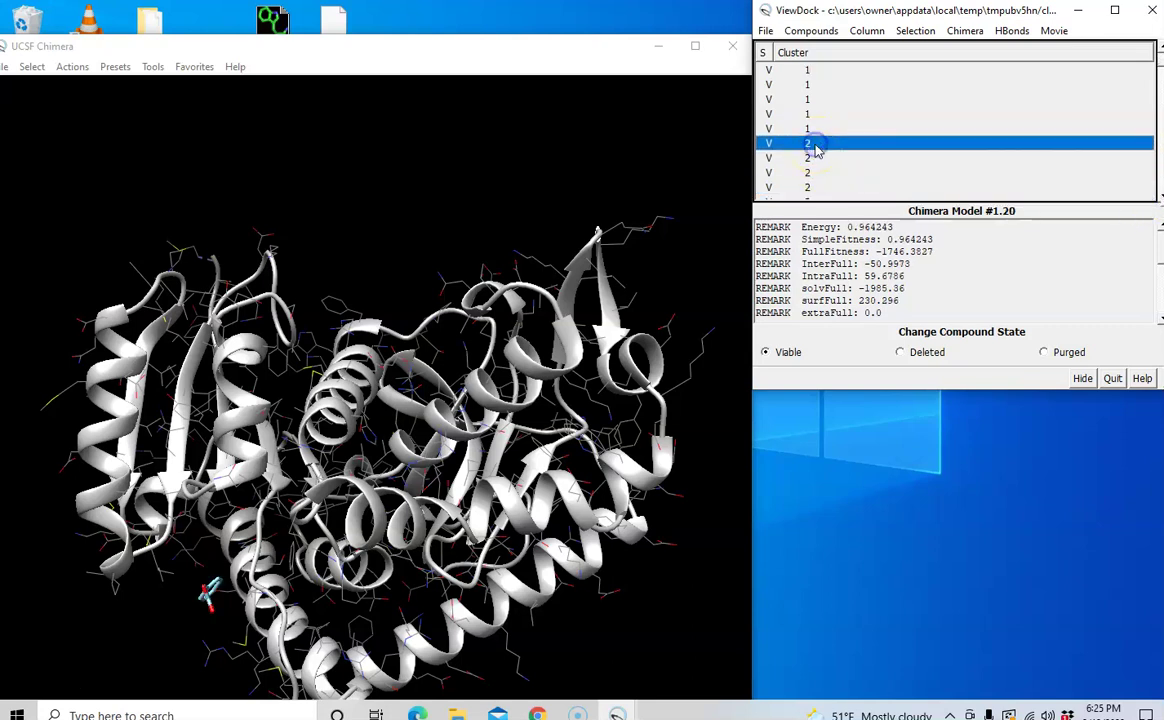
pyautogui.click(813, 158)
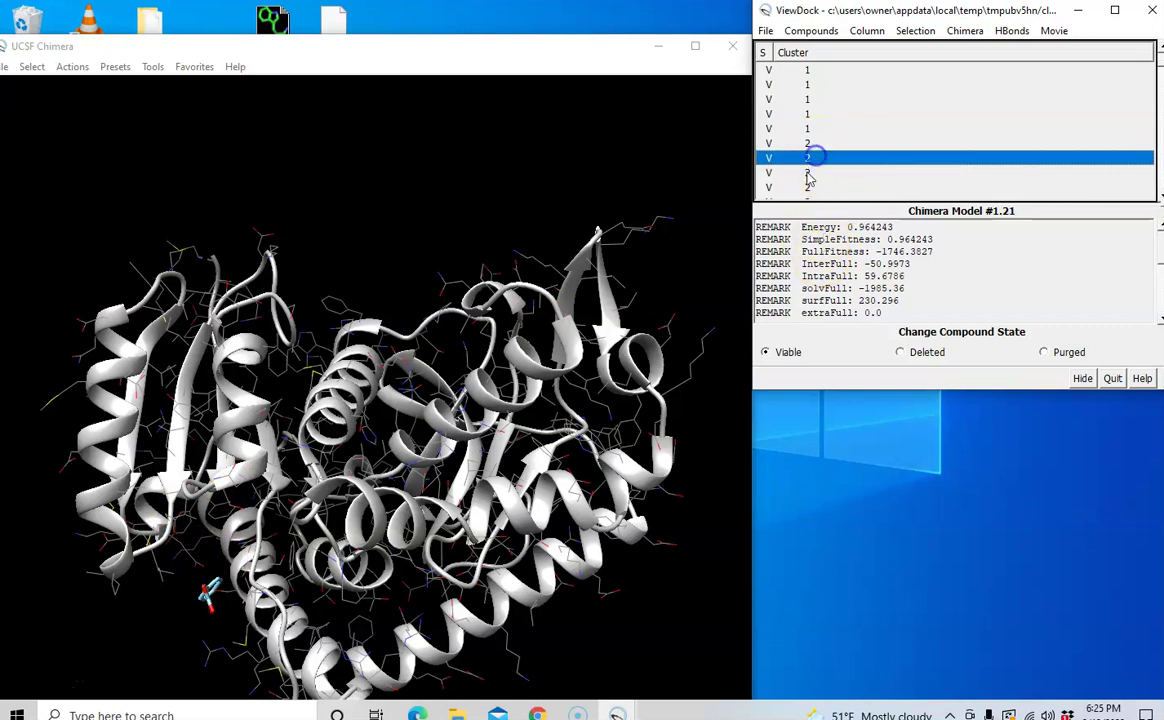
pyautogui.click(810, 188)
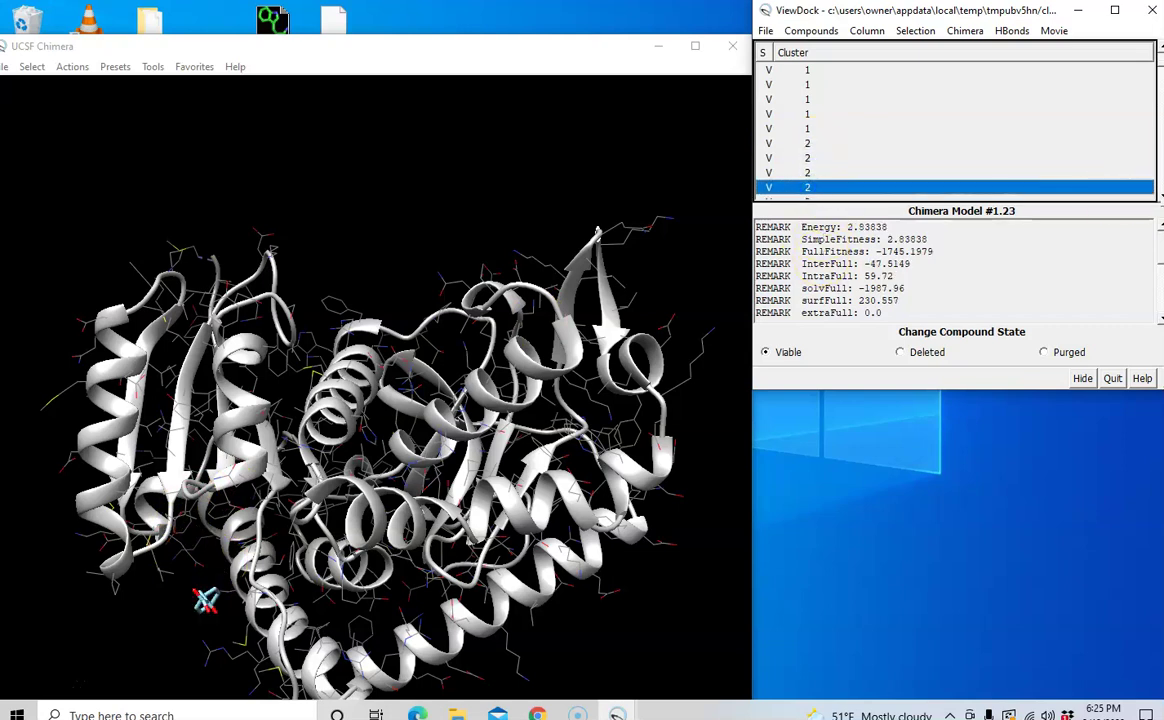
pyautogui.scroll(-2, 838, 140)
pyautogui.scroll(-3, 838, 140)
pyautogui.scroll(-1, 838, 140)
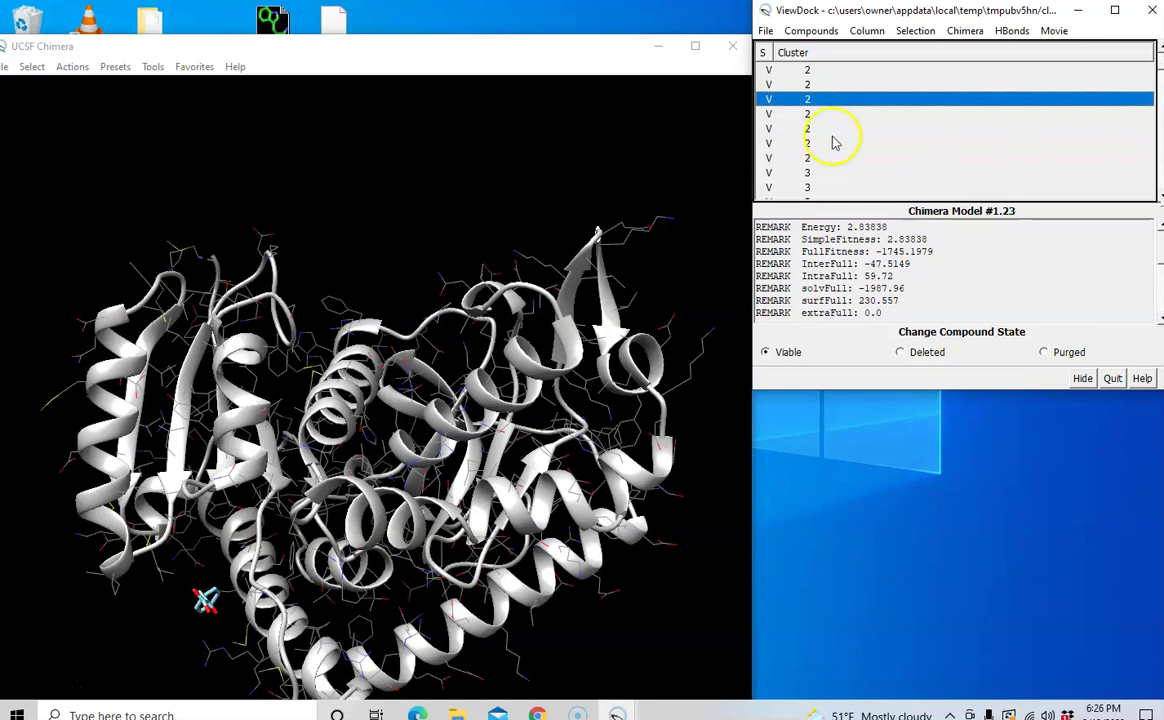
pyautogui.click(778, 114)
pyautogui.click(777, 129)
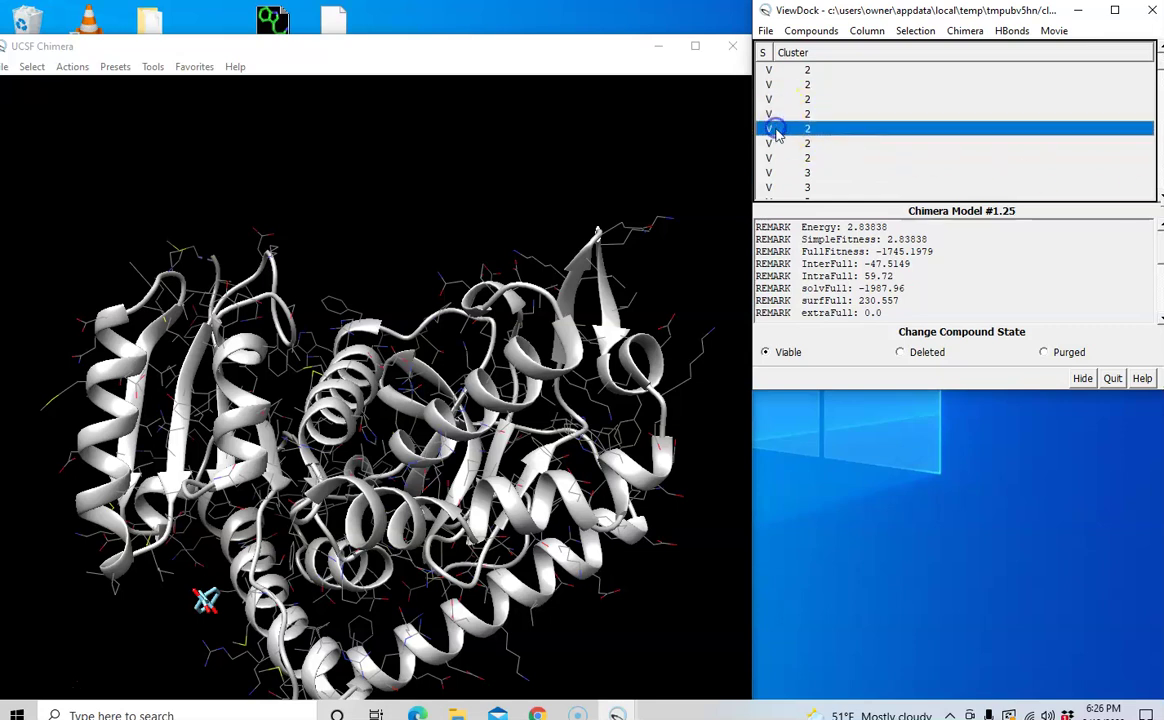
pyautogui.click(775, 143)
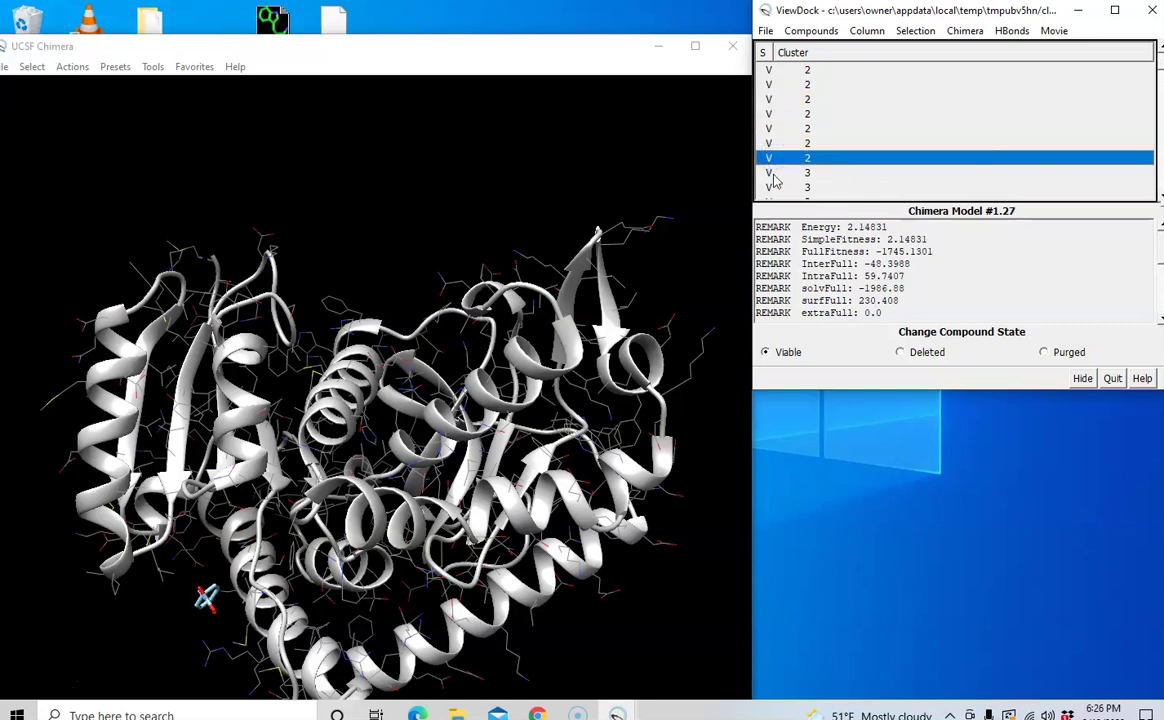
# Show Model #1.28, the first cluster 3 pose, and zoom in on the ligand in its pocket
pyautogui.click(774, 174)
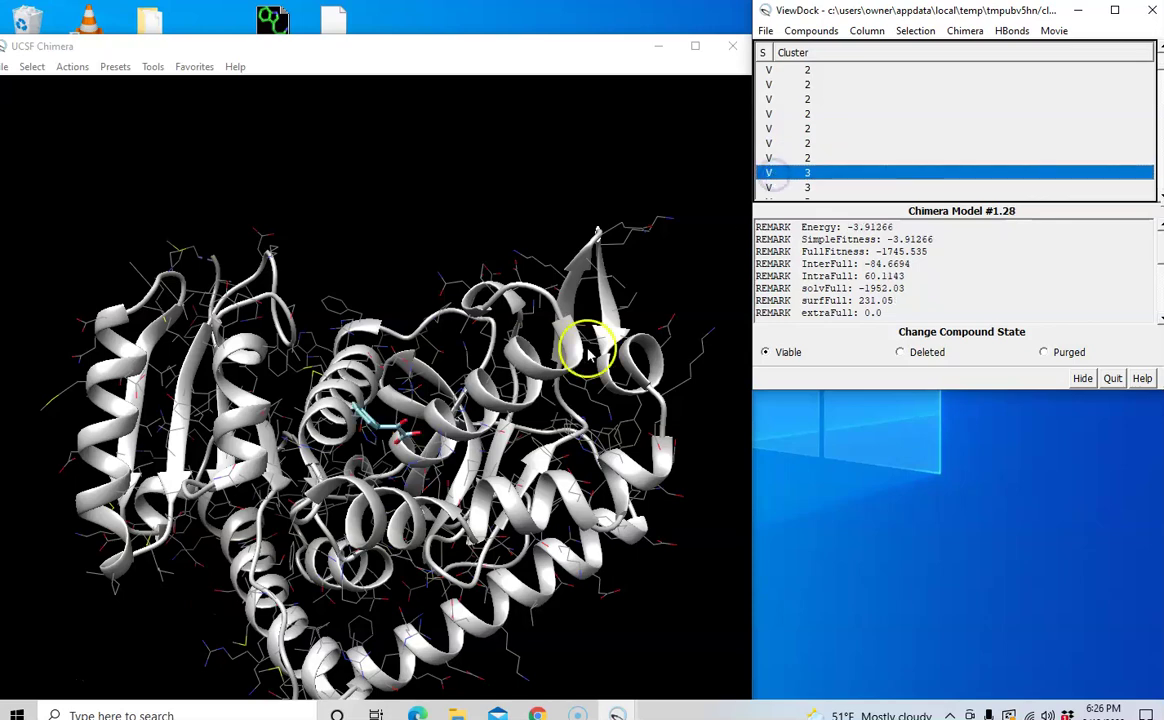
pyautogui.click(409, 401)
pyautogui.moveTo(409, 401); pyautogui.dragTo(377, 468)
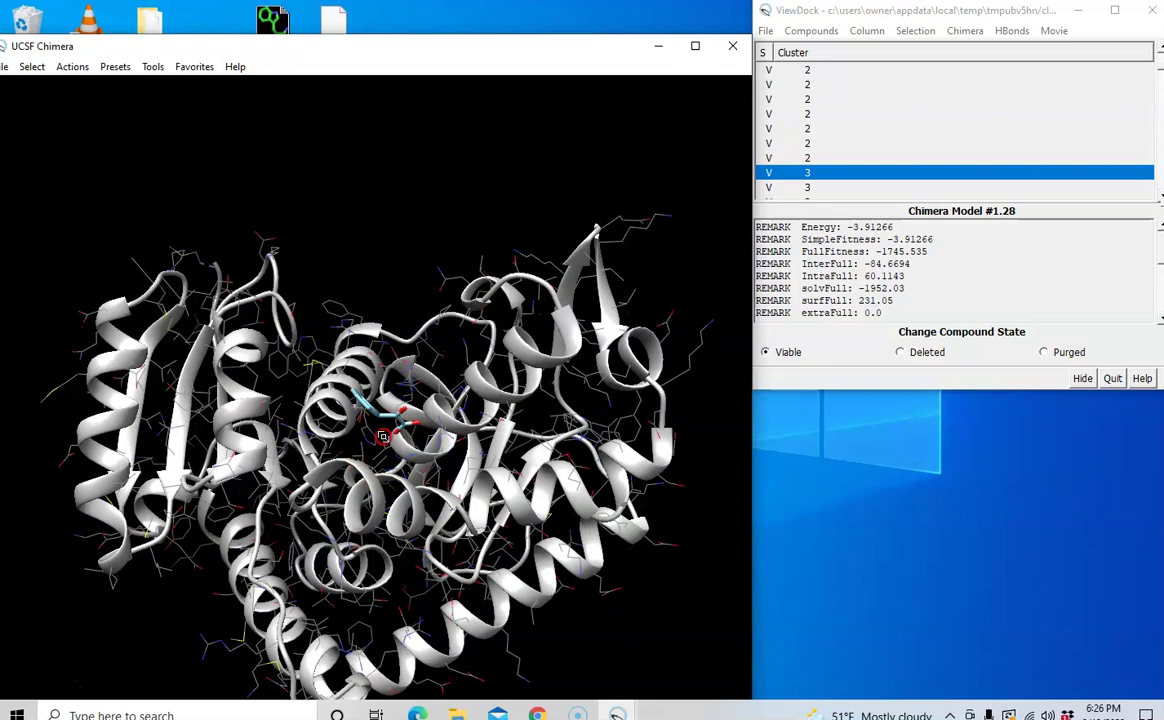
pyautogui.moveTo(350, 400)
pyautogui.mouseDown(button='right')
pyautogui.moveTo(430, 546)
pyautogui.moveTo(377, 473)
pyautogui.mouseUp(button='right')
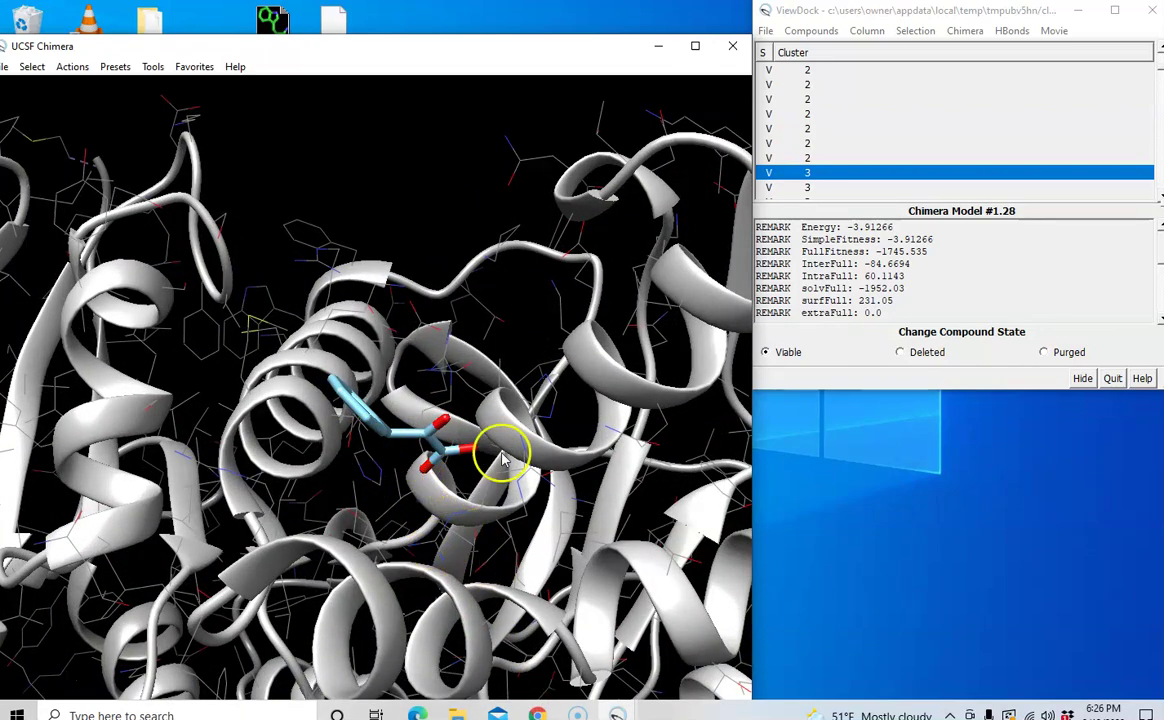
# Step through poses #1.29–#1.35 to #1.36, the first cluster 5 pose (Energy 0.291659)
pyautogui.click(805, 188)
pyautogui.scroll(-2, 810, 118)
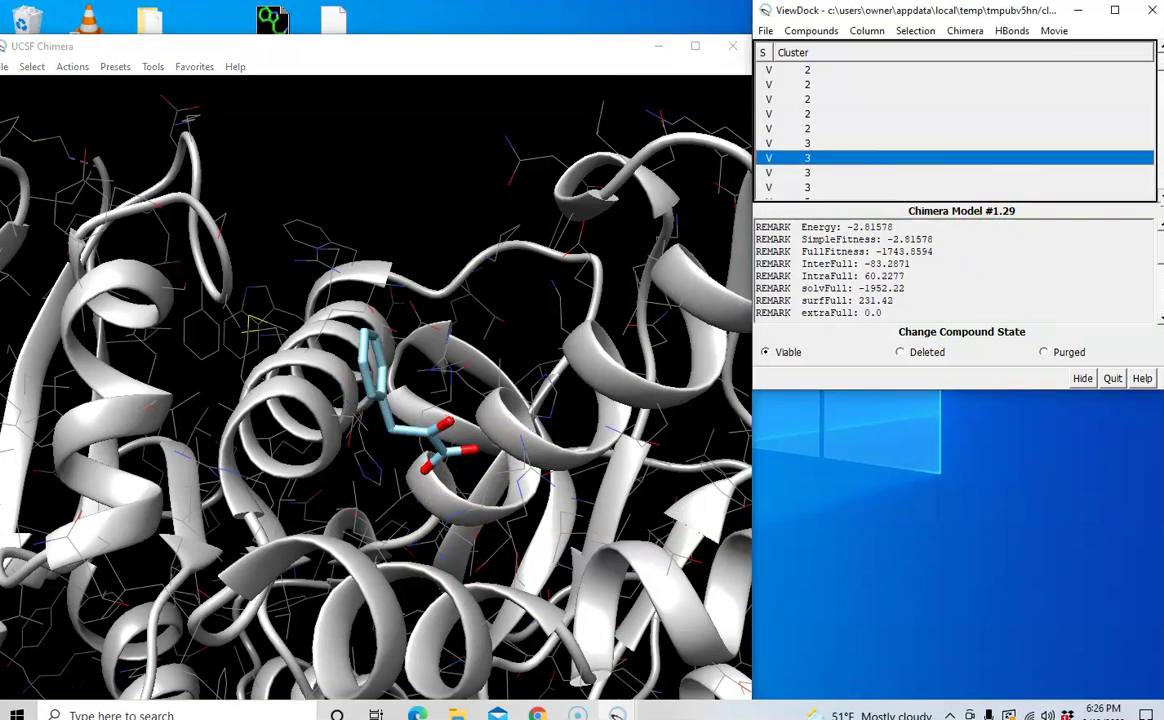
pyautogui.scroll(-2, 810, 118)
pyautogui.scroll(-2, 810, 118)
pyautogui.click(810, 115)
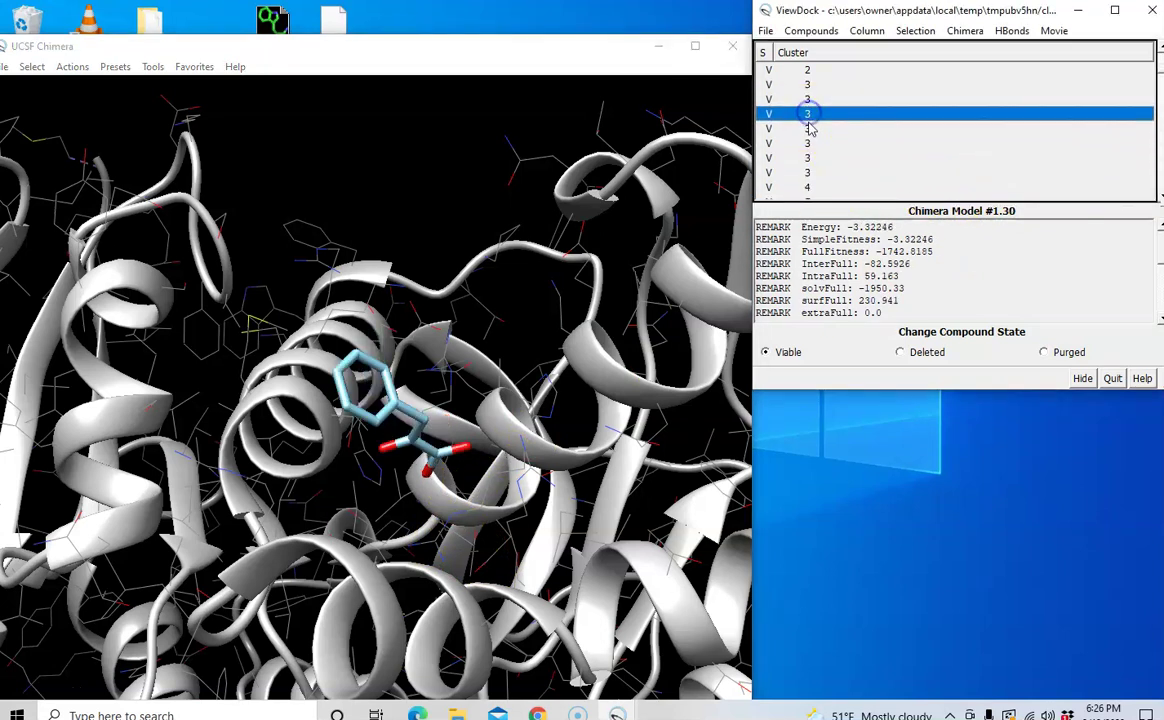
pyautogui.click(808, 145)
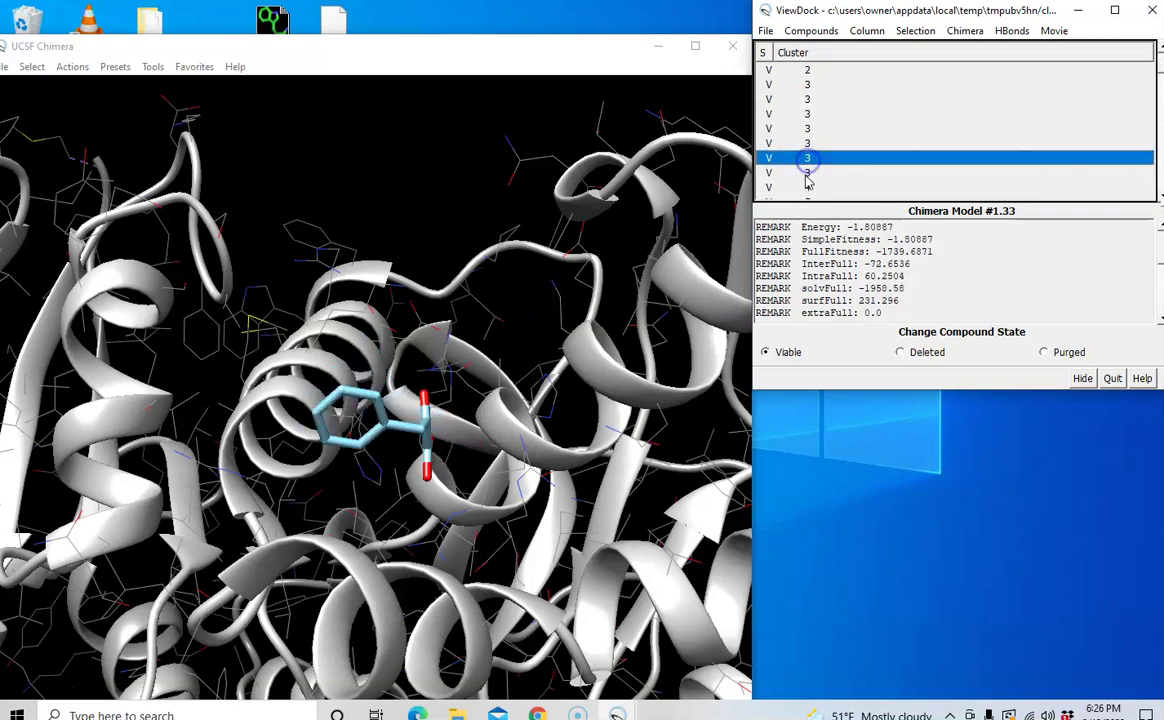
pyautogui.click(809, 173)
pyautogui.click(810, 188)
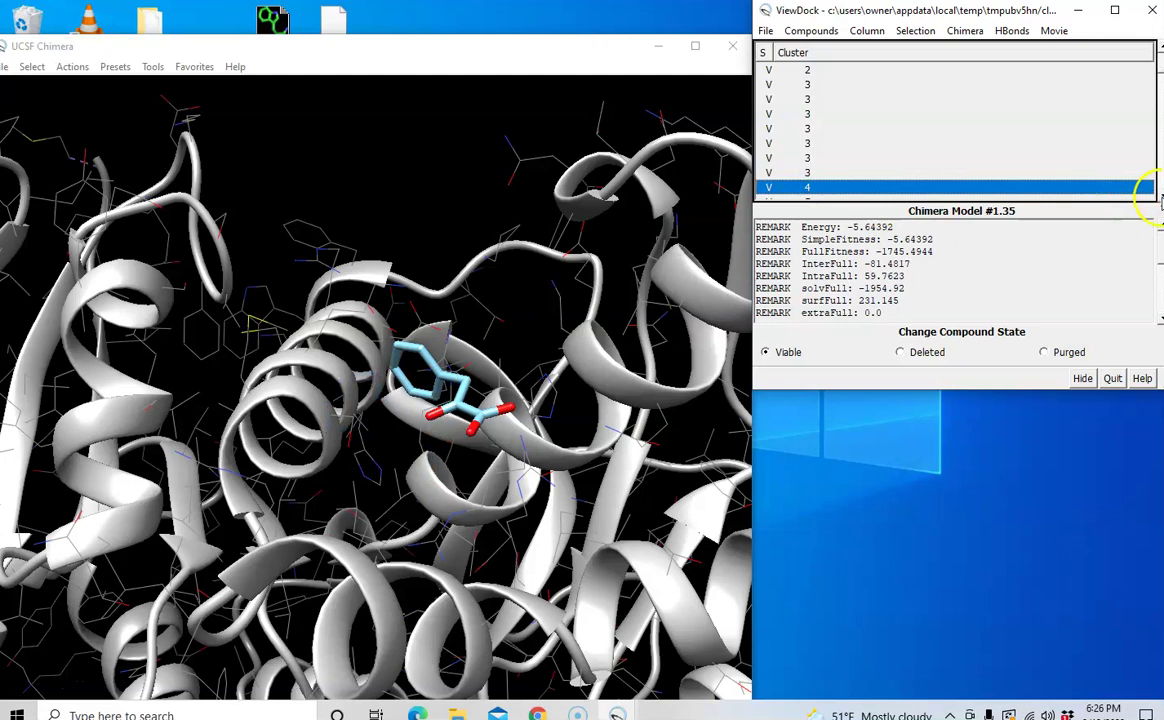
pyautogui.scroll(-2, 1158, 199)
pyautogui.scroll(-2, 1158, 199)
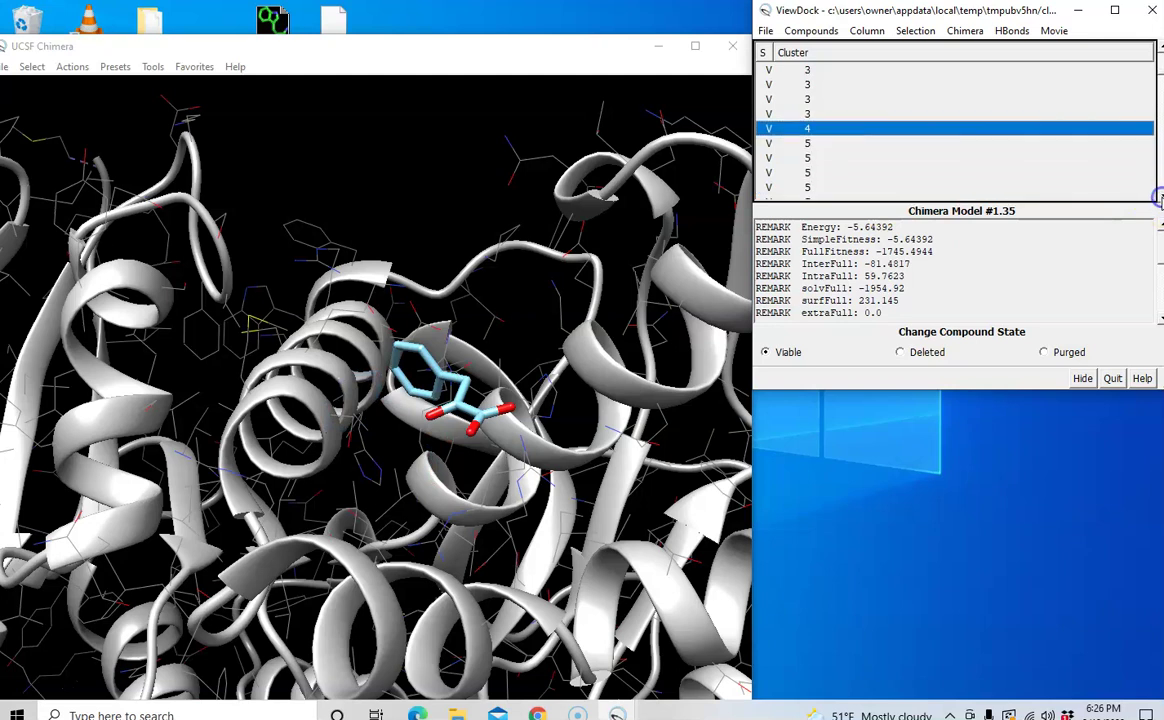
pyautogui.click(807, 146)
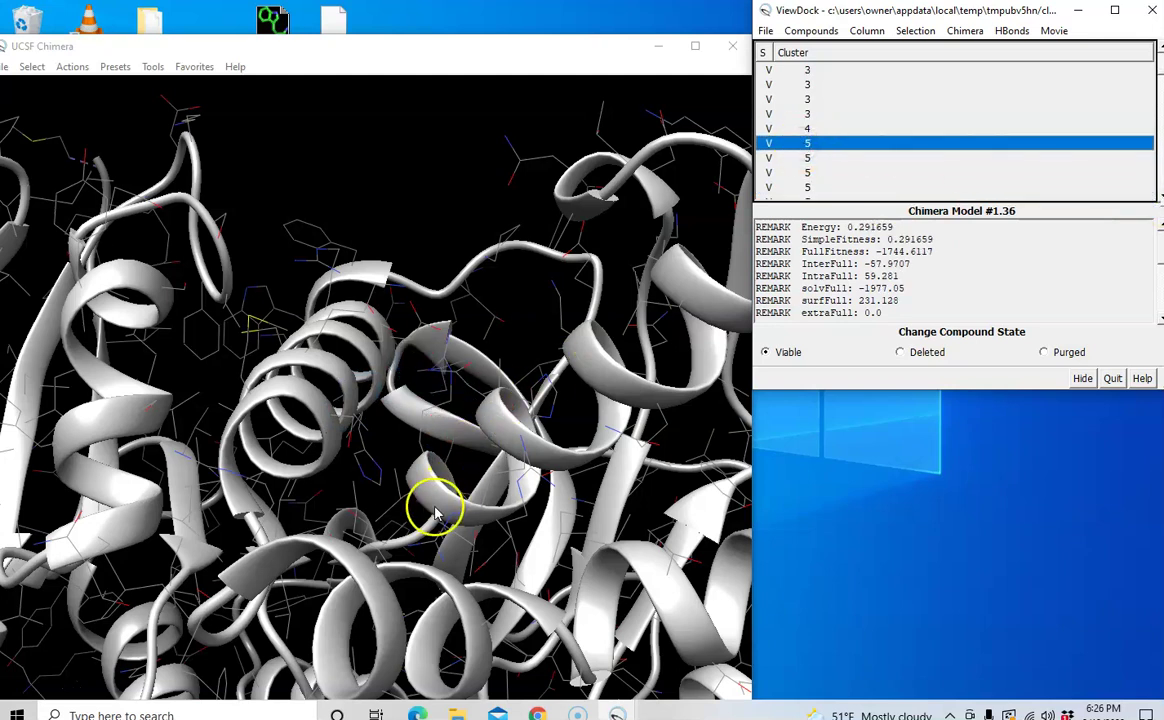
# Pull back to the whole protein, view pose #1.37, then return to top-ranked Model #1.1
pyautogui.moveTo(437, 513)
pyautogui.mouseDown()
pyautogui.moveTo(480, 488)
pyautogui.moveTo(403, 603)
pyautogui.mouseUp()
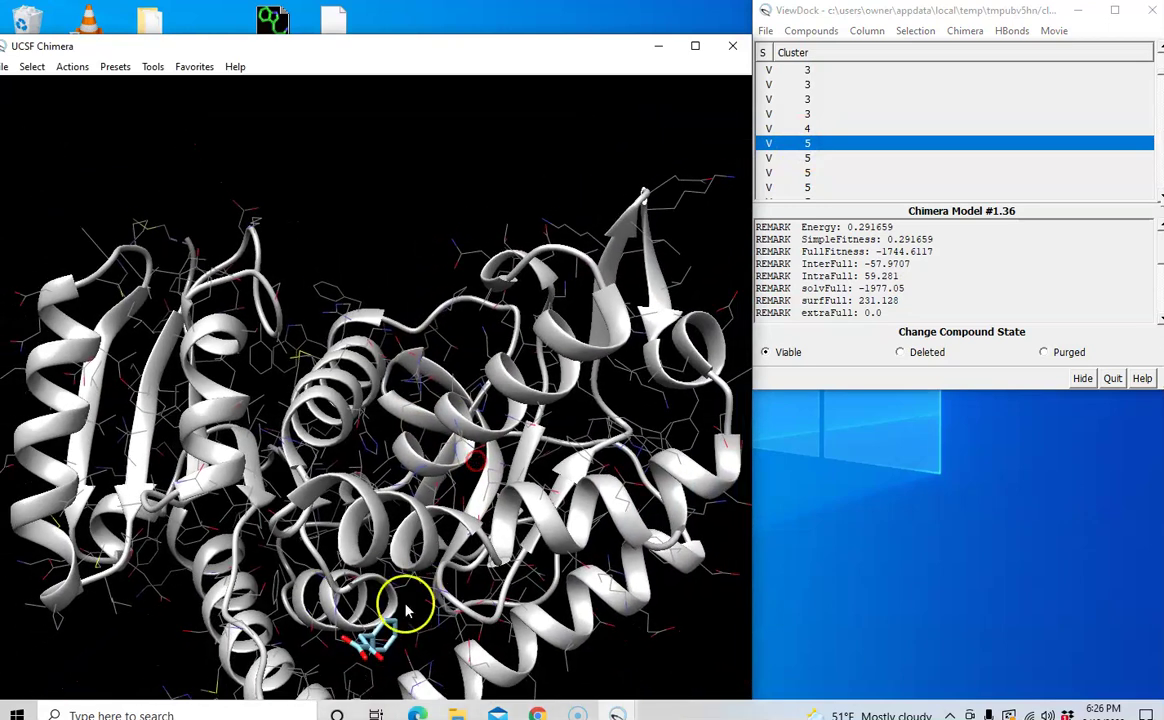
pyautogui.click(814, 158)
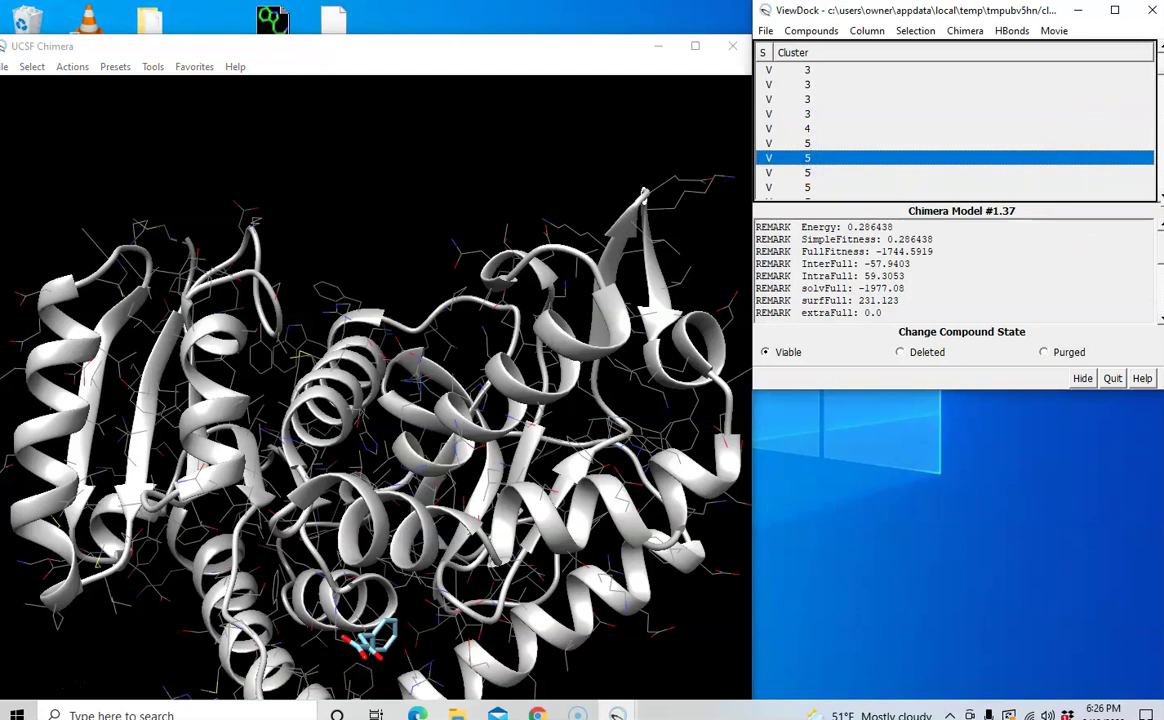
pyautogui.scroll(10, 815, 100)
pyautogui.click(815, 70)
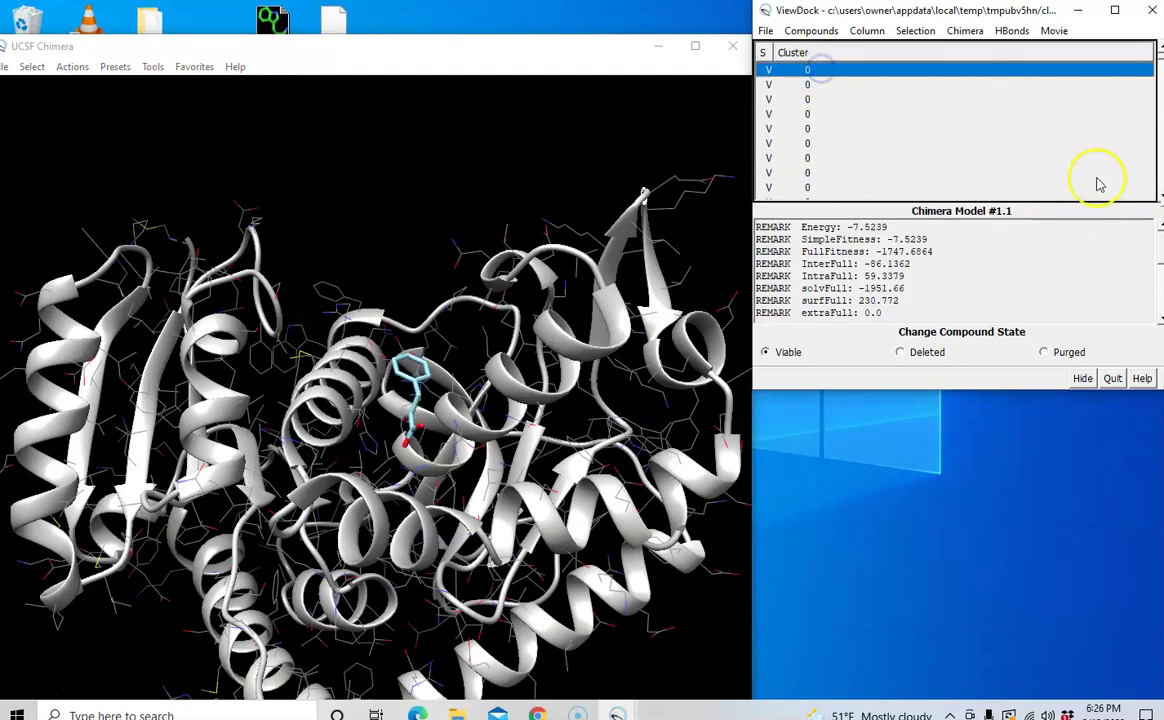
pyautogui.click(1157, 192)
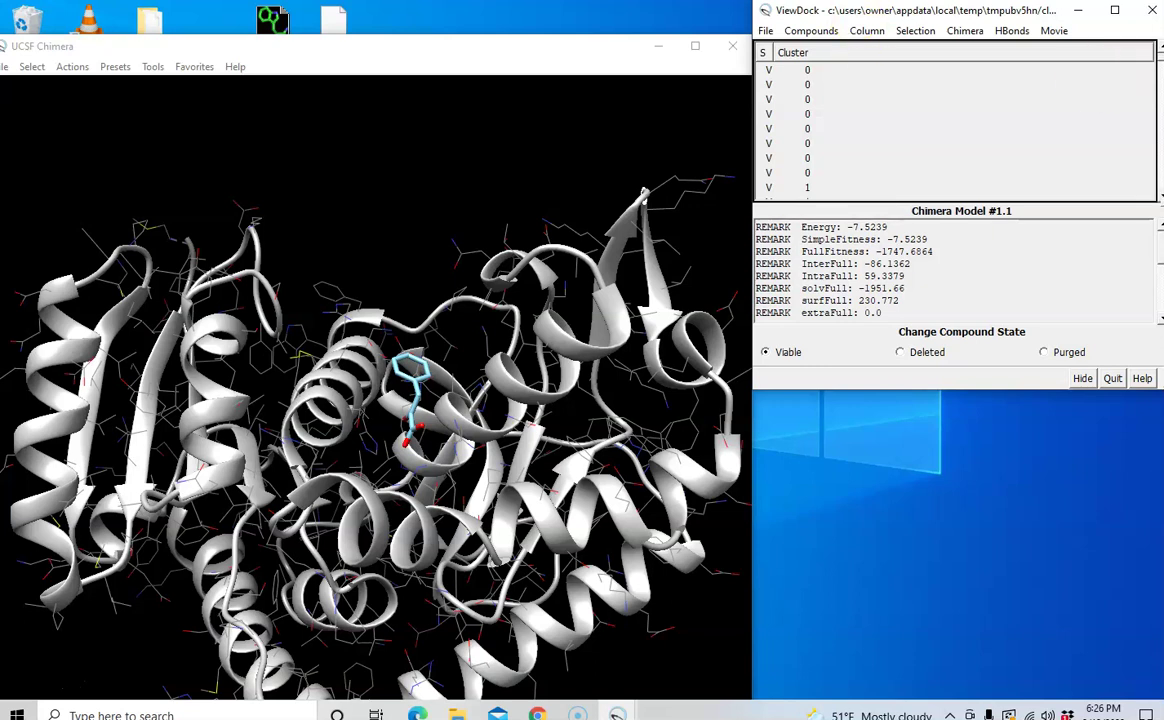
# Display the first pose of clusters 1 through 5 in turn
pyautogui.click(806, 187)
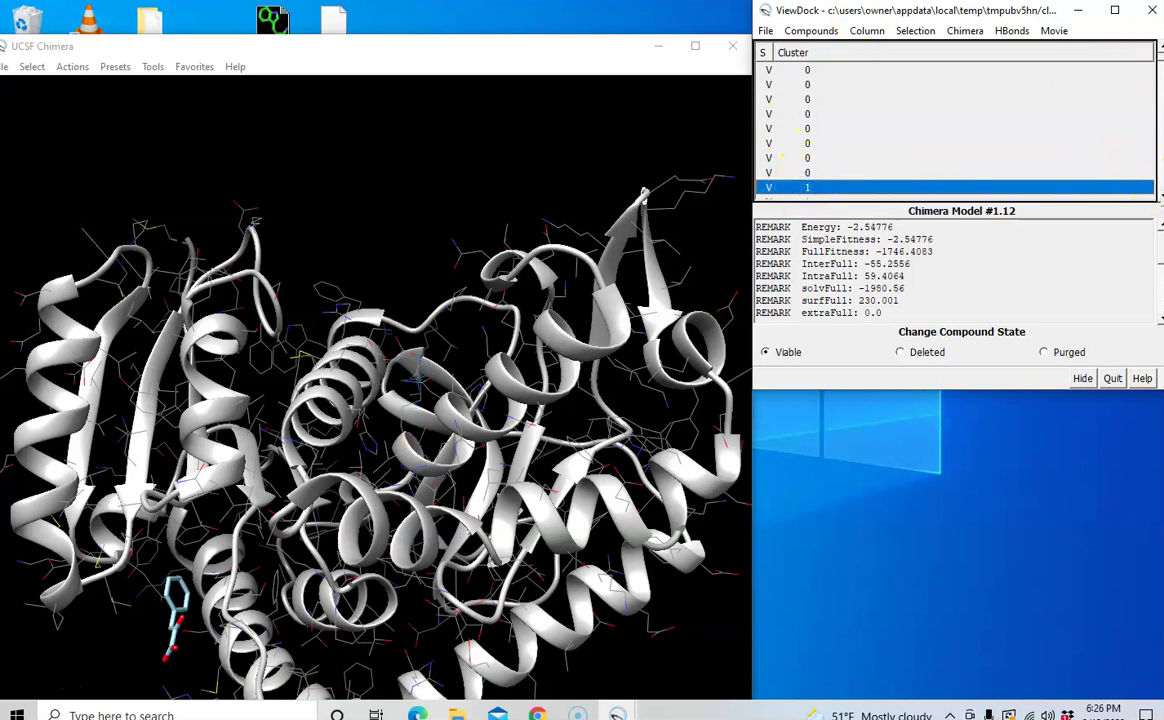
pyautogui.scroll(-2, 1126, 172)
pyautogui.scroll(-2, 1126, 172)
pyautogui.scroll(-3, 1126, 172)
pyautogui.scroll(-3, 1005, 195)
pyautogui.click(803, 118)
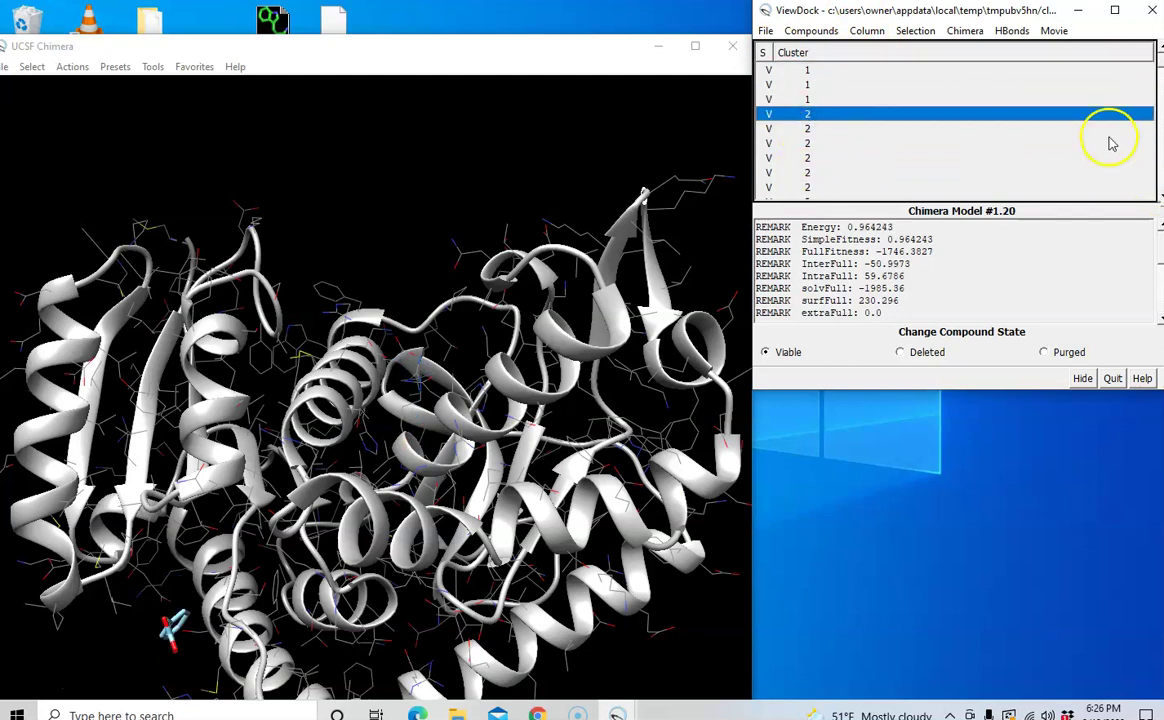
pyautogui.click(1158, 197)
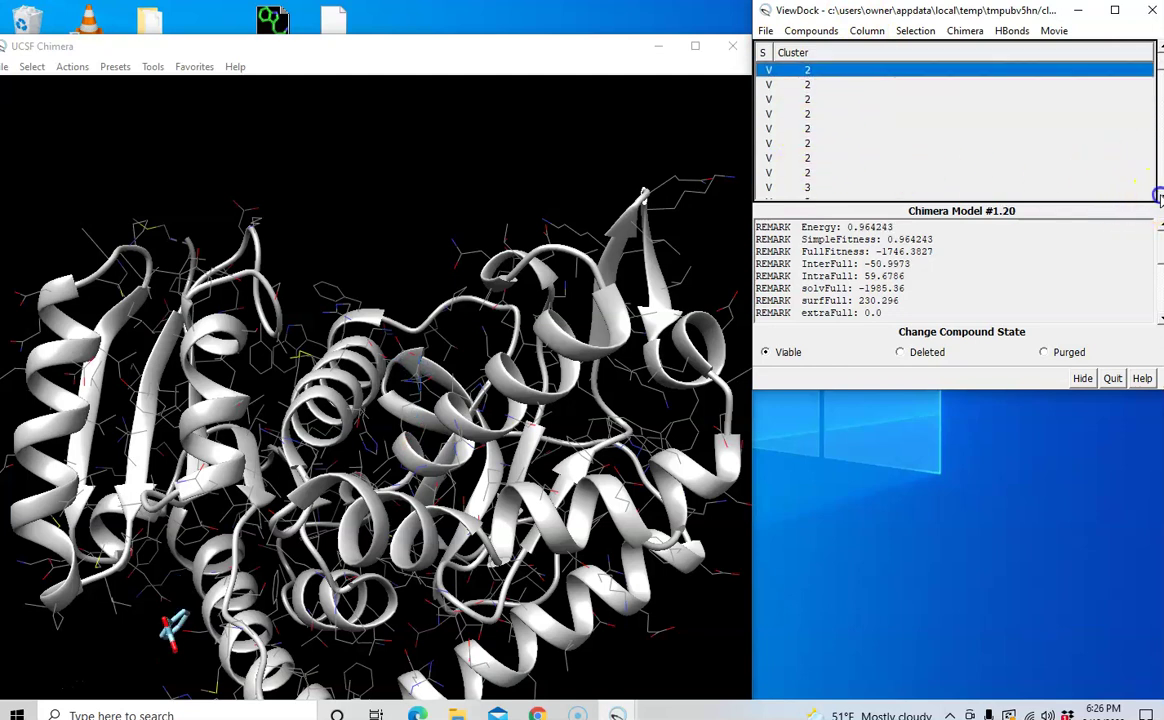
pyautogui.click(803, 130)
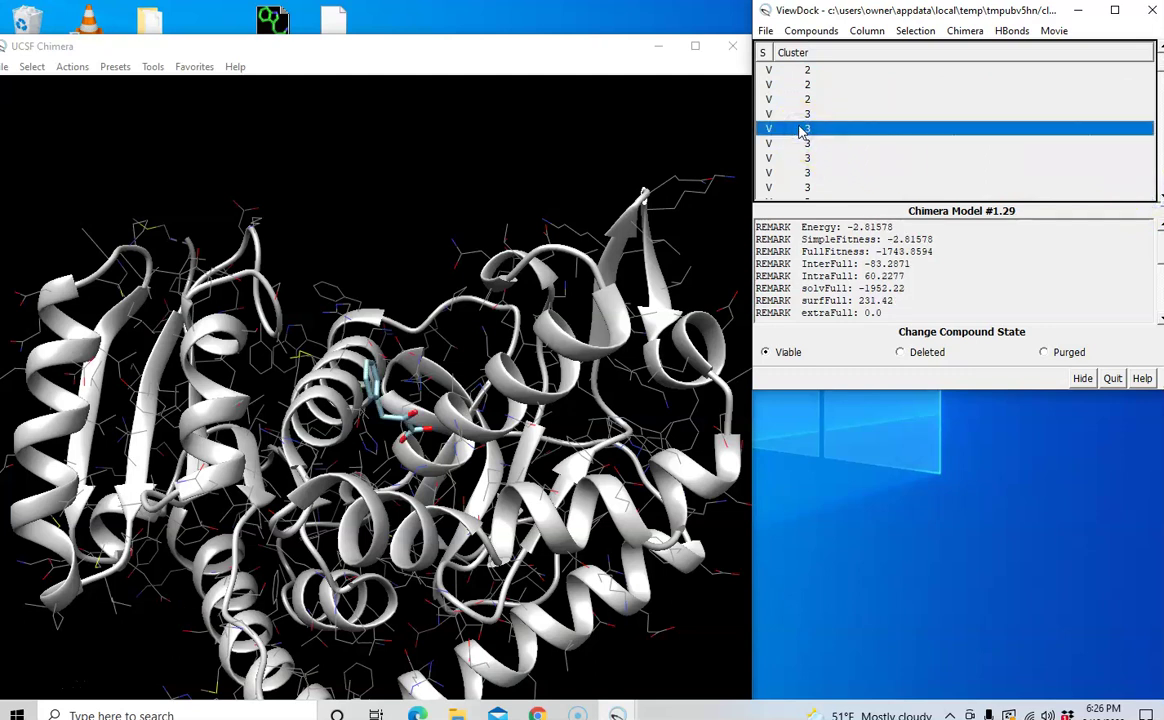
pyautogui.click(1158, 197)
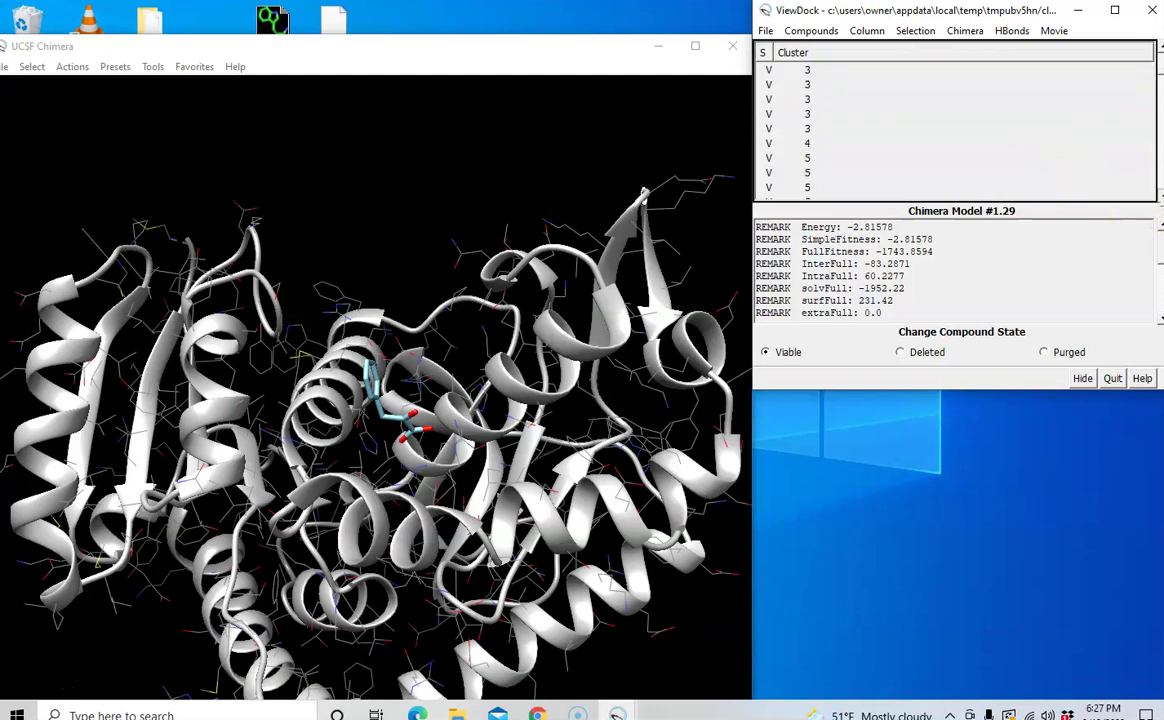
pyautogui.click(808, 129)
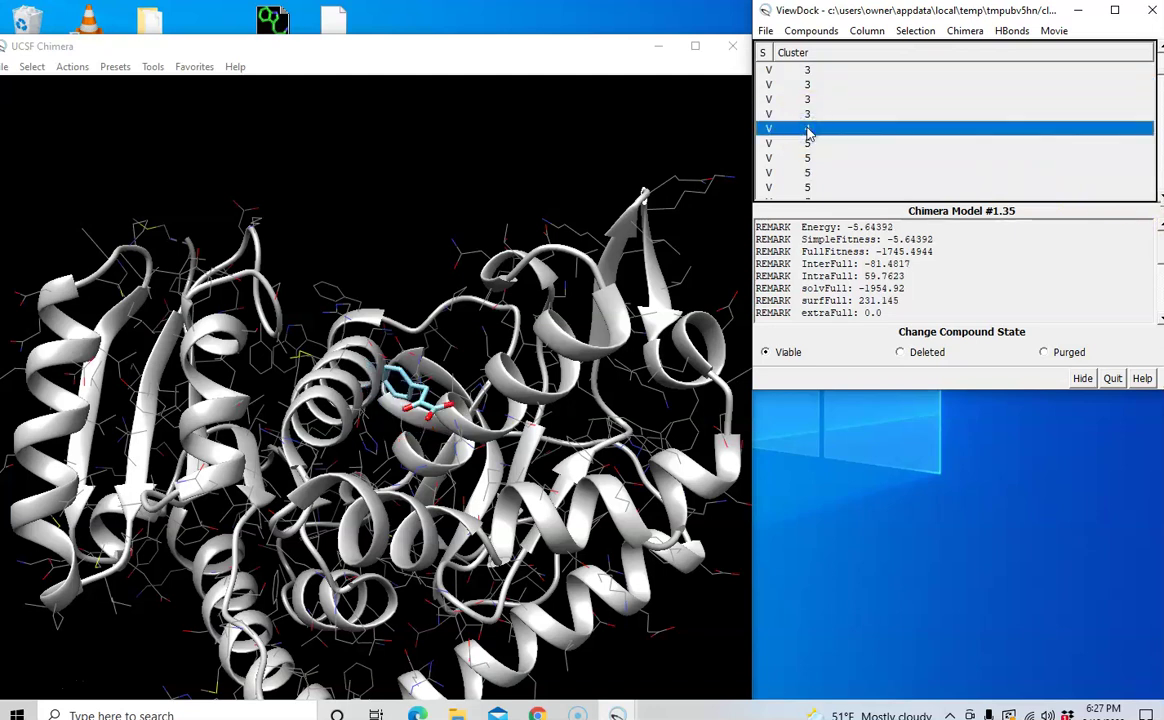
pyautogui.click(807, 144)
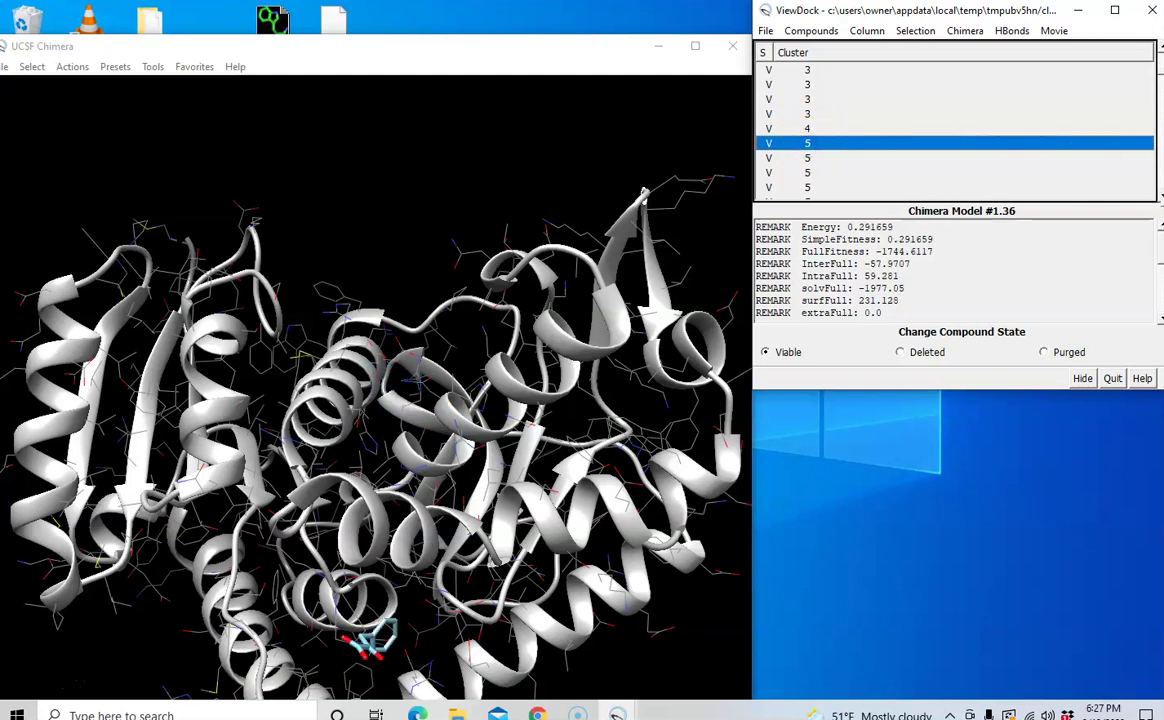
pyautogui.click(1158, 197)
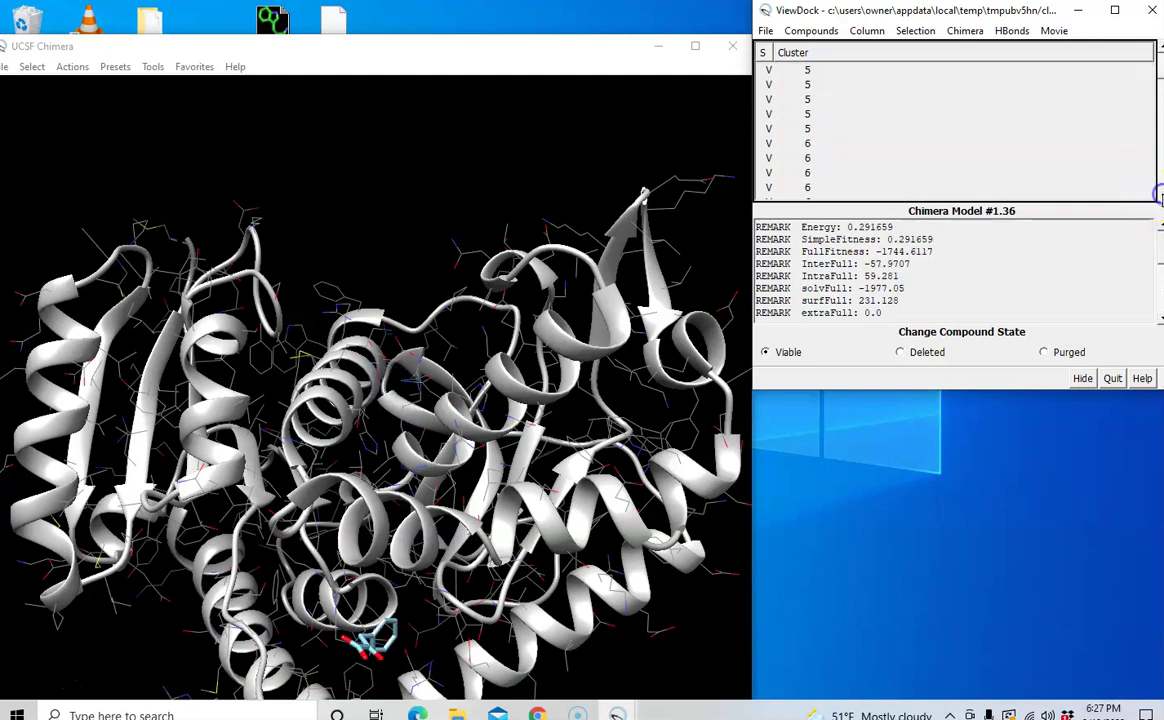
# Display poses from clusters 6 to 10, ending on model #1.72 (Energy −1.87232)
pyautogui.click(808, 143)
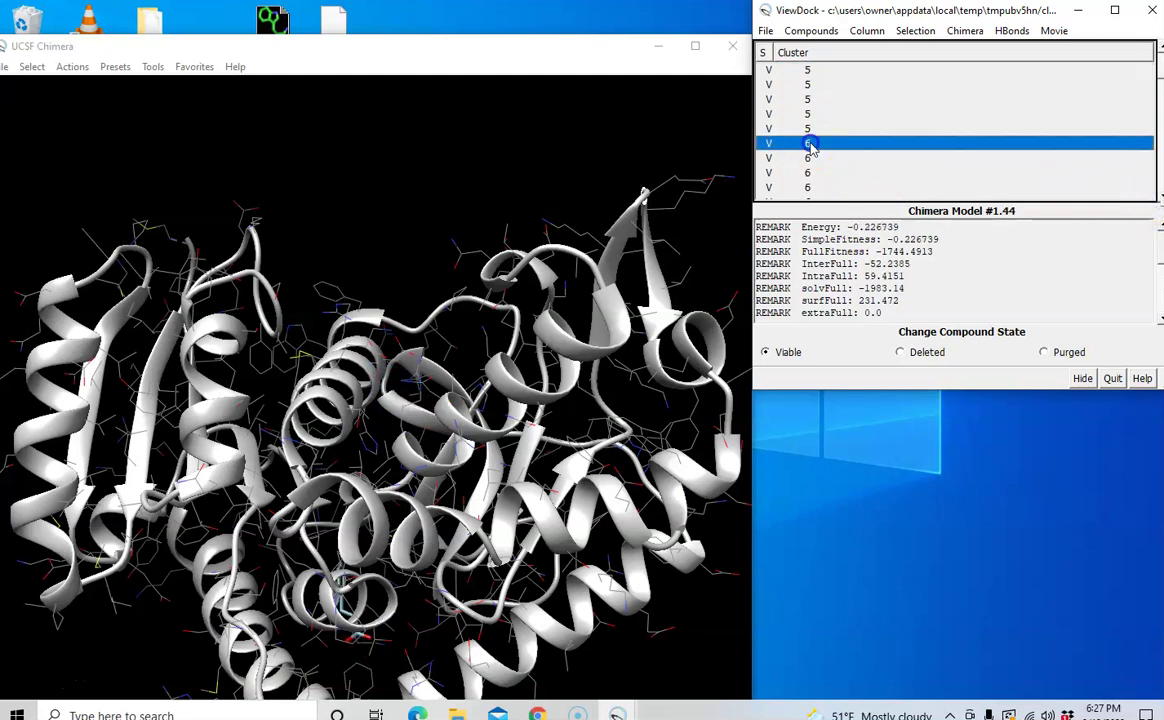
pyautogui.click(1158, 197)
pyautogui.click(1158, 197)
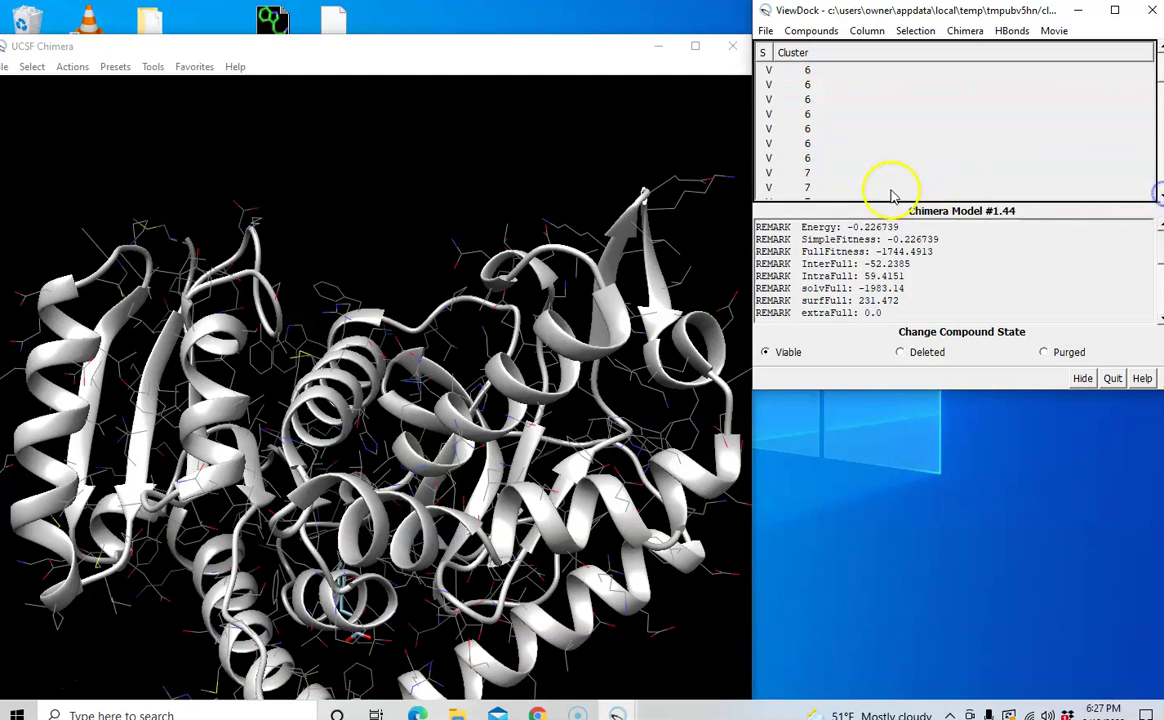
pyautogui.click(806, 174)
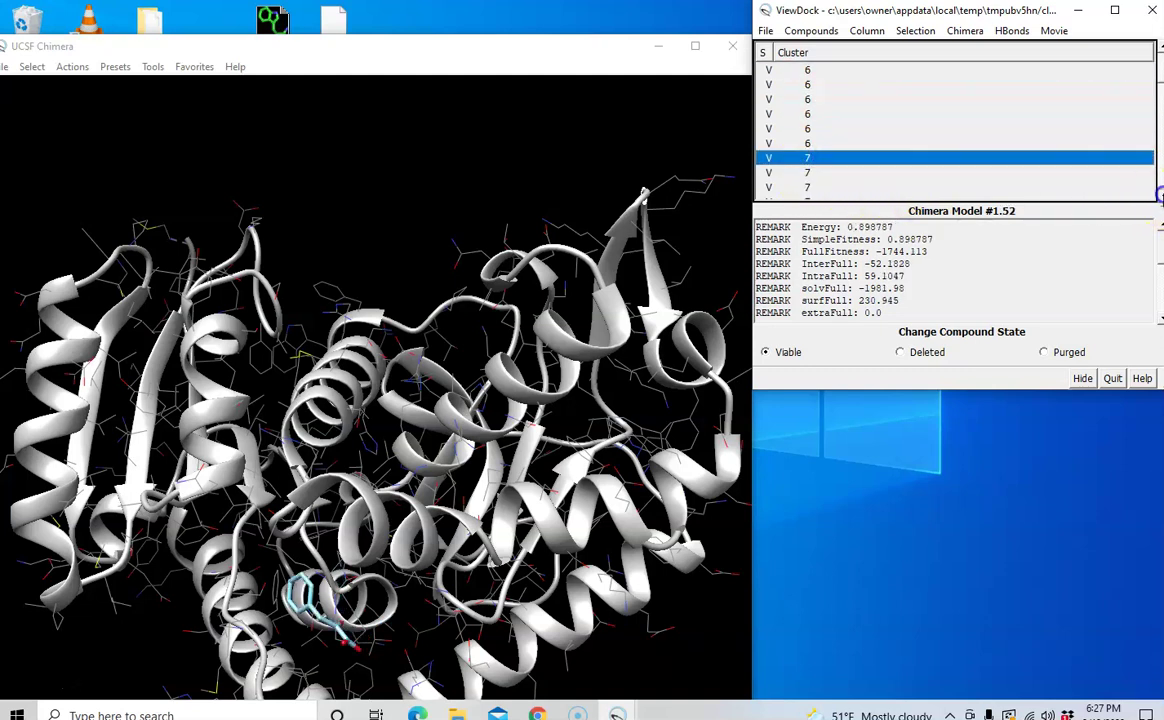
pyautogui.click(1158, 197)
pyautogui.click(1158, 197)
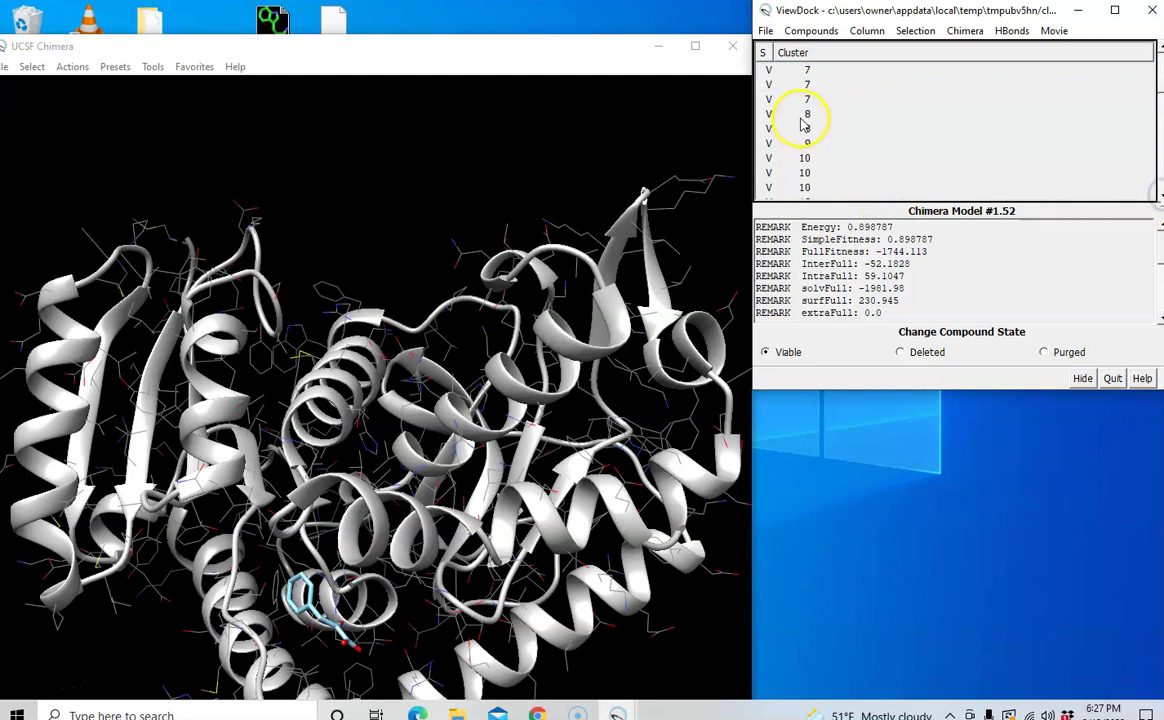
pyautogui.click(802, 117)
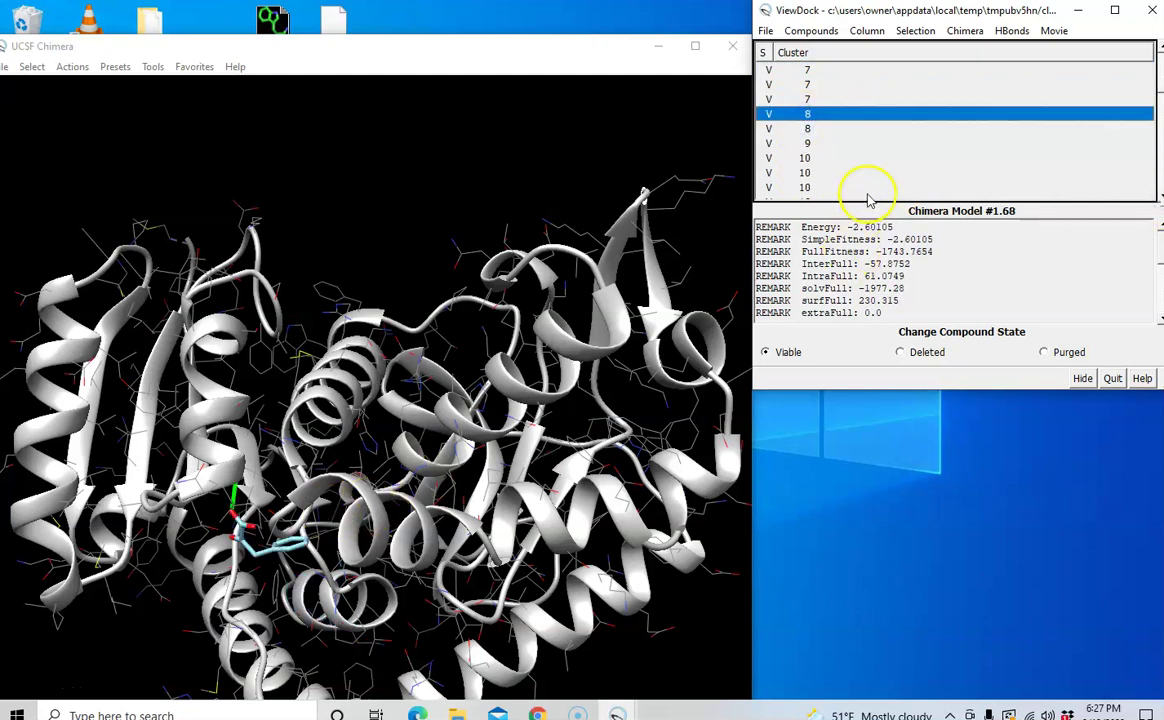
pyautogui.click(810, 145)
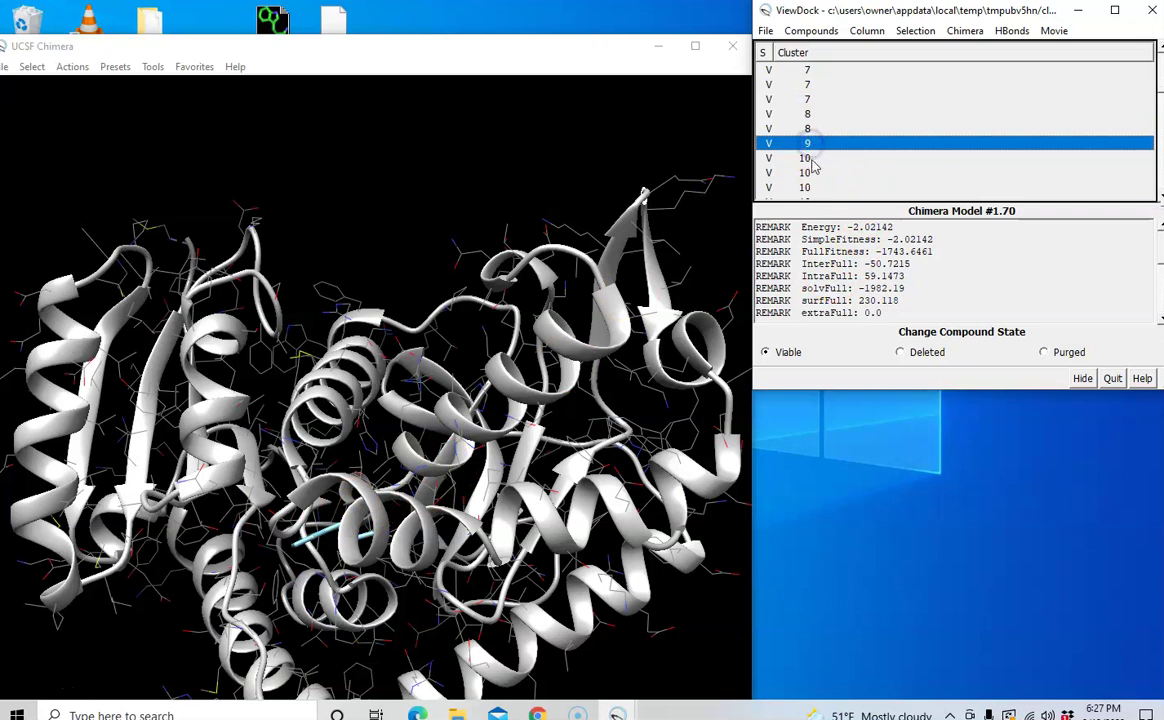
pyautogui.click(810, 172)
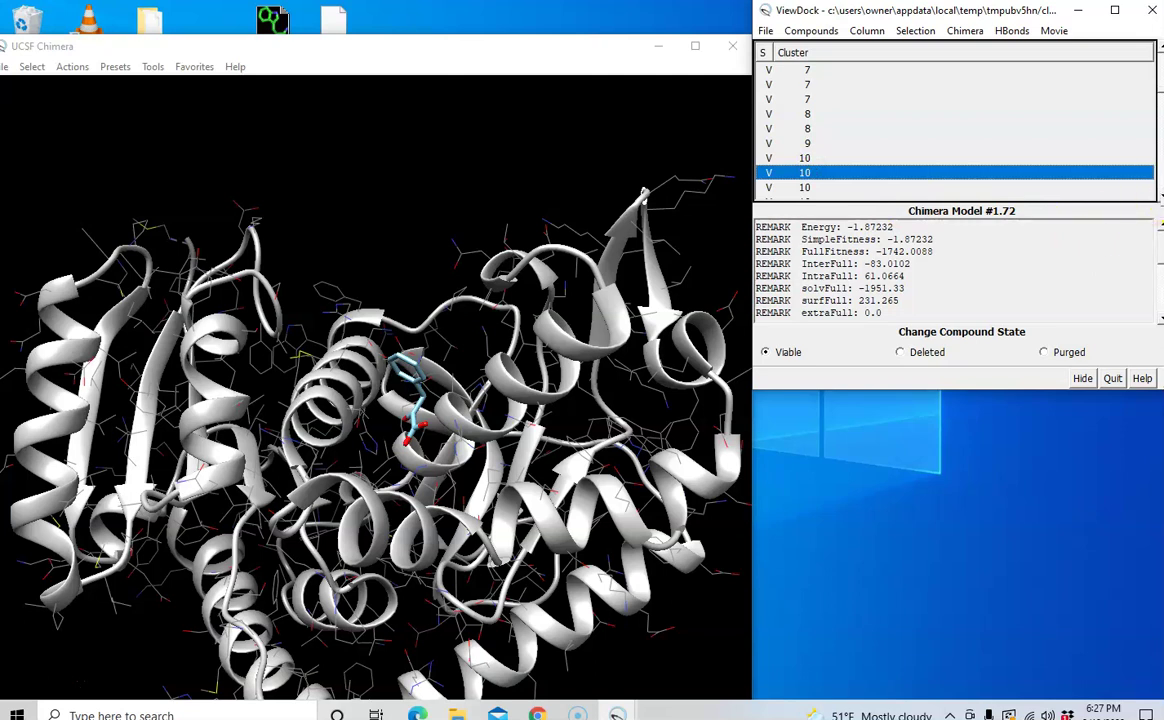
# Display the first poses of clusters 11, 12 and 13
pyautogui.scroll(-1, 810, 120)
pyautogui.scroll(-3, 810, 120)
pyautogui.click(807, 114)
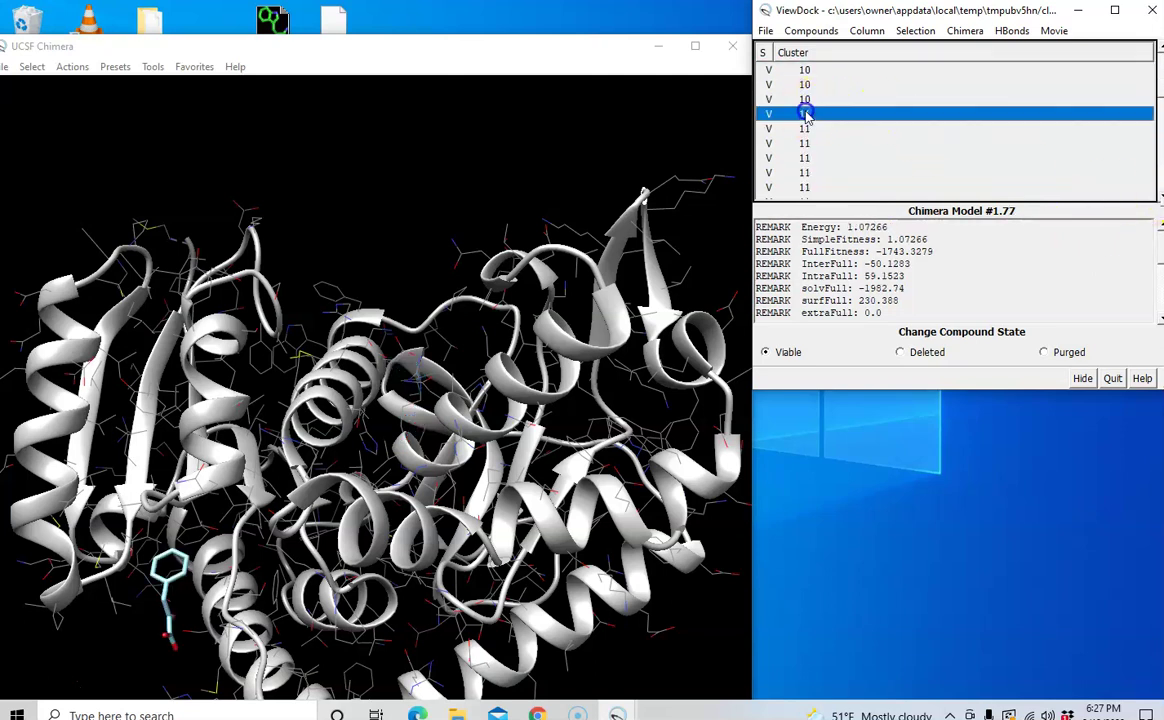
pyautogui.scroll(-1, 955, 130)
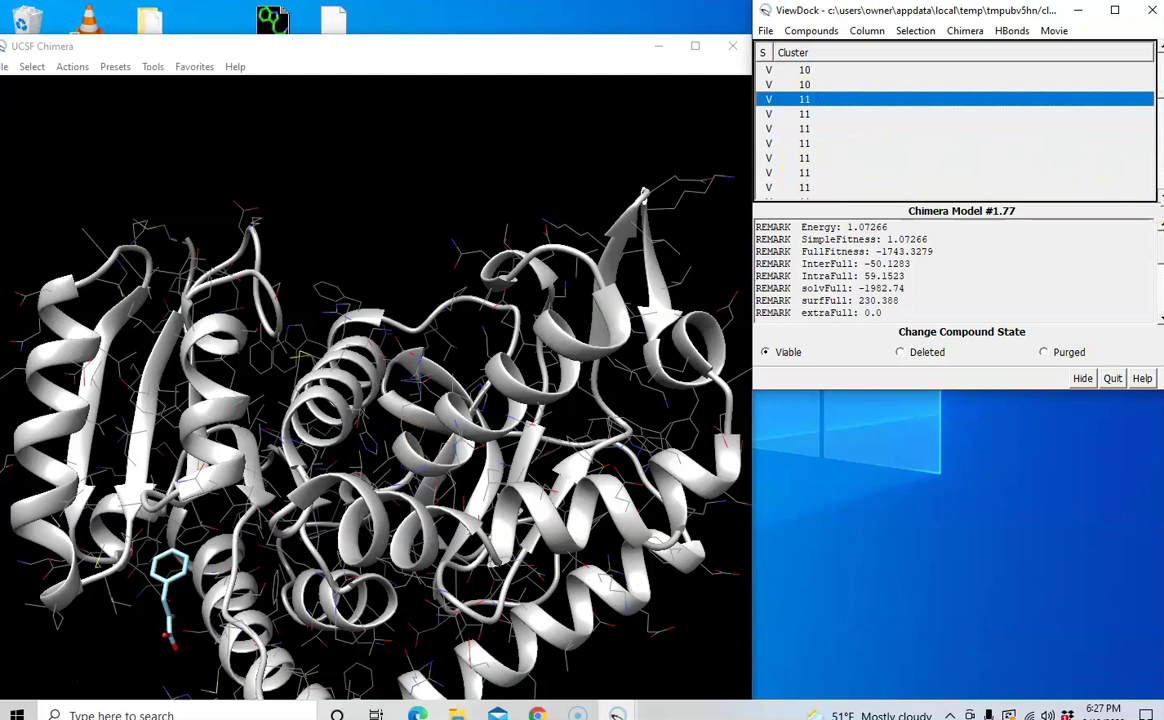
pyautogui.scroll(-3, 955, 130)
pyautogui.scroll(-1, 800, 120)
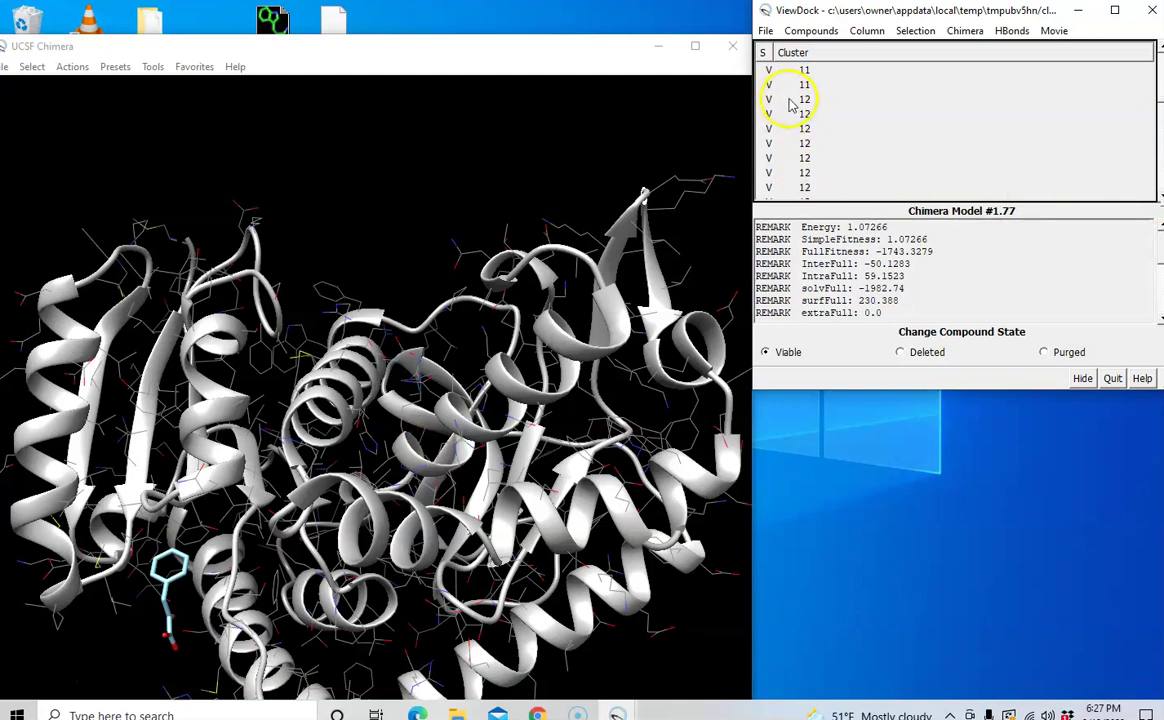
pyautogui.click(789, 101)
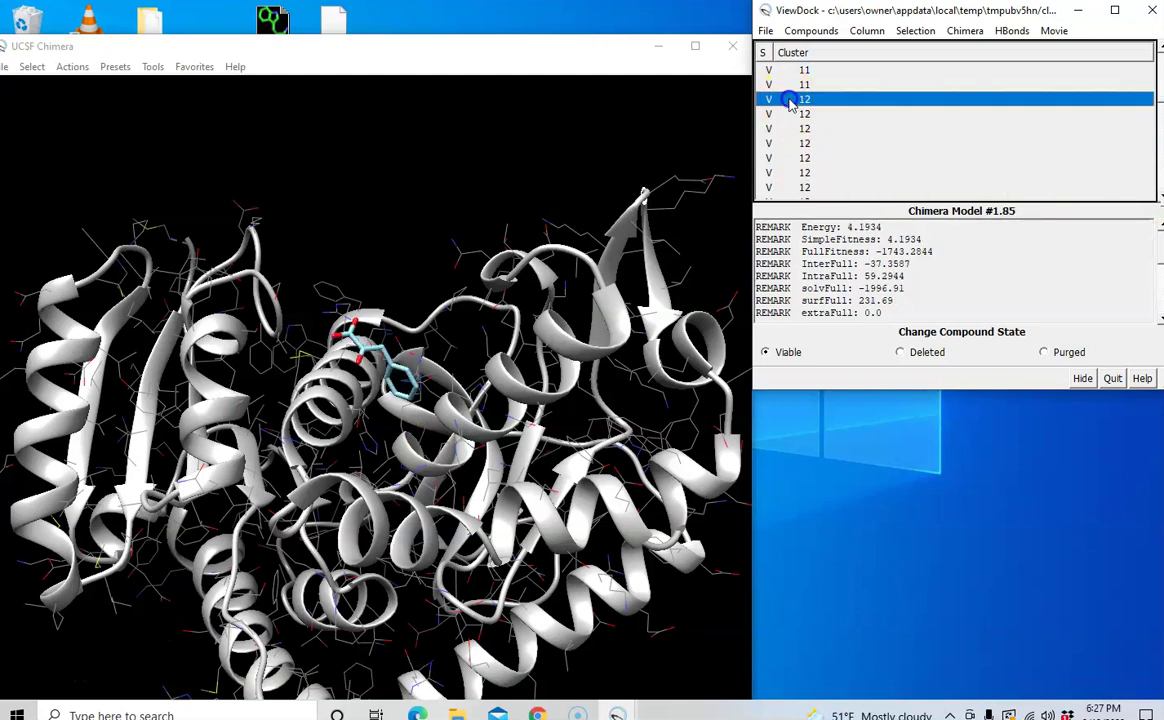
pyautogui.scroll(-1, 775, 165)
pyautogui.scroll(-2, 775, 165)
pyautogui.click(810, 158)
pyautogui.click(860, 162)
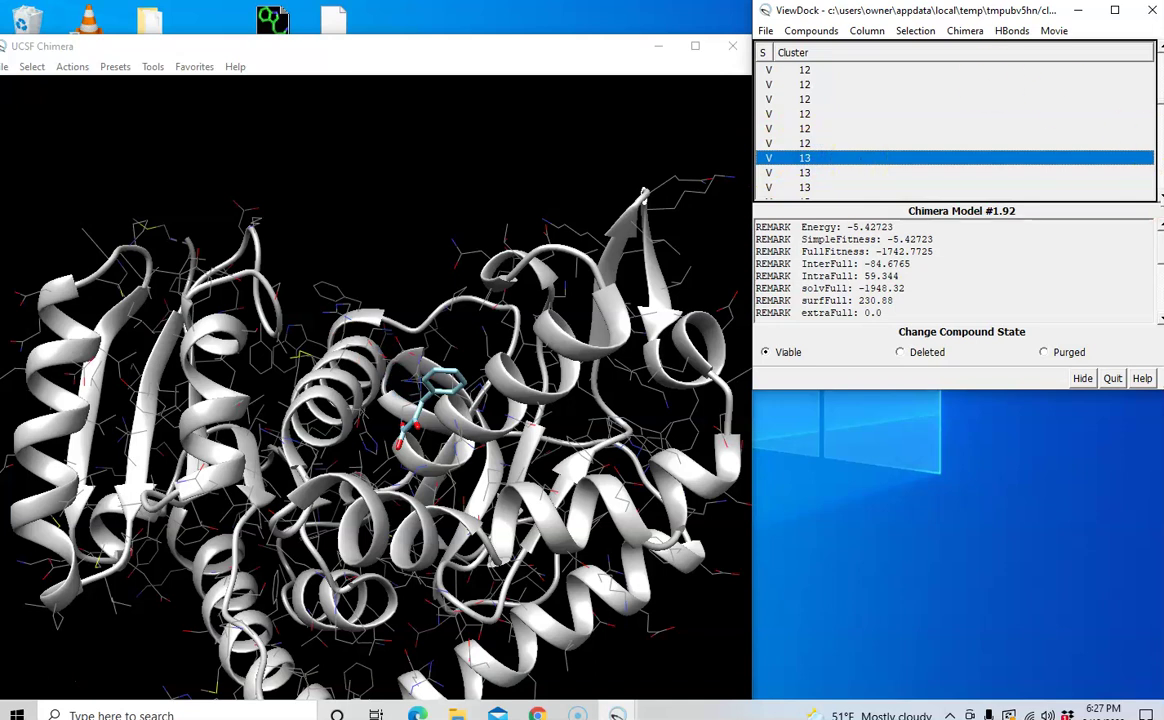
# Display poses from clusters 14, 15, 16 and 17
pyautogui.scroll(-1, 805, 177)
pyautogui.scroll(-1, 805, 177)
pyautogui.click(777, 115)
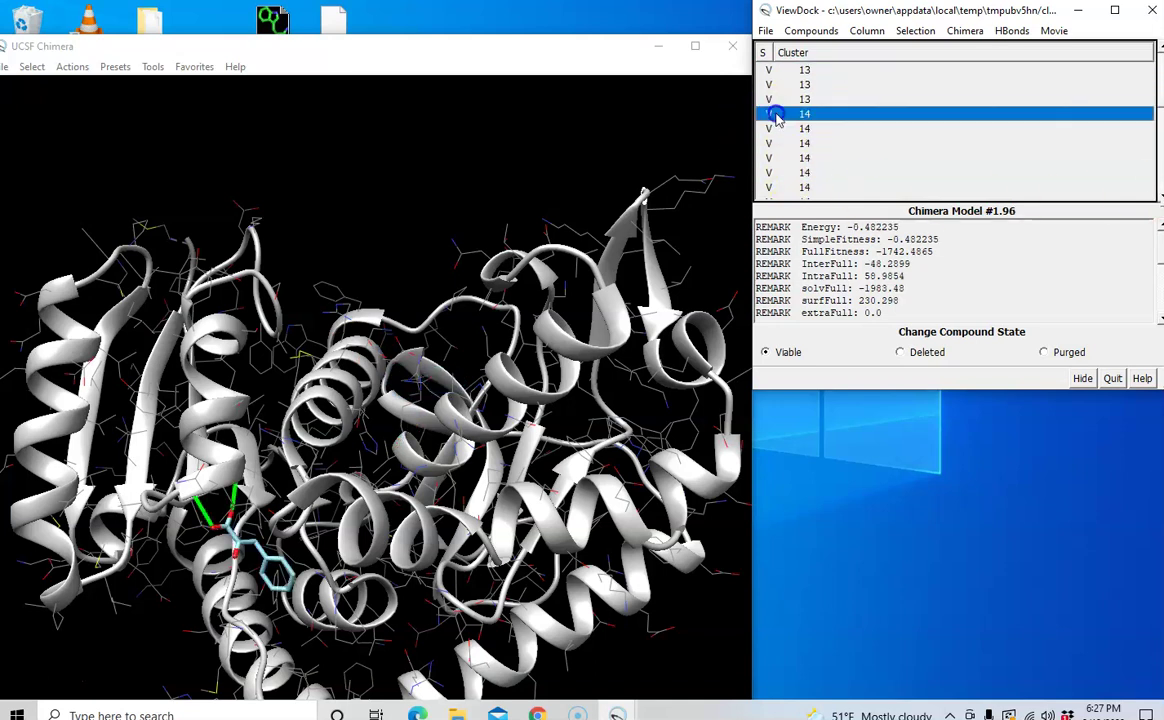
pyautogui.scroll(-1, 857, 177)
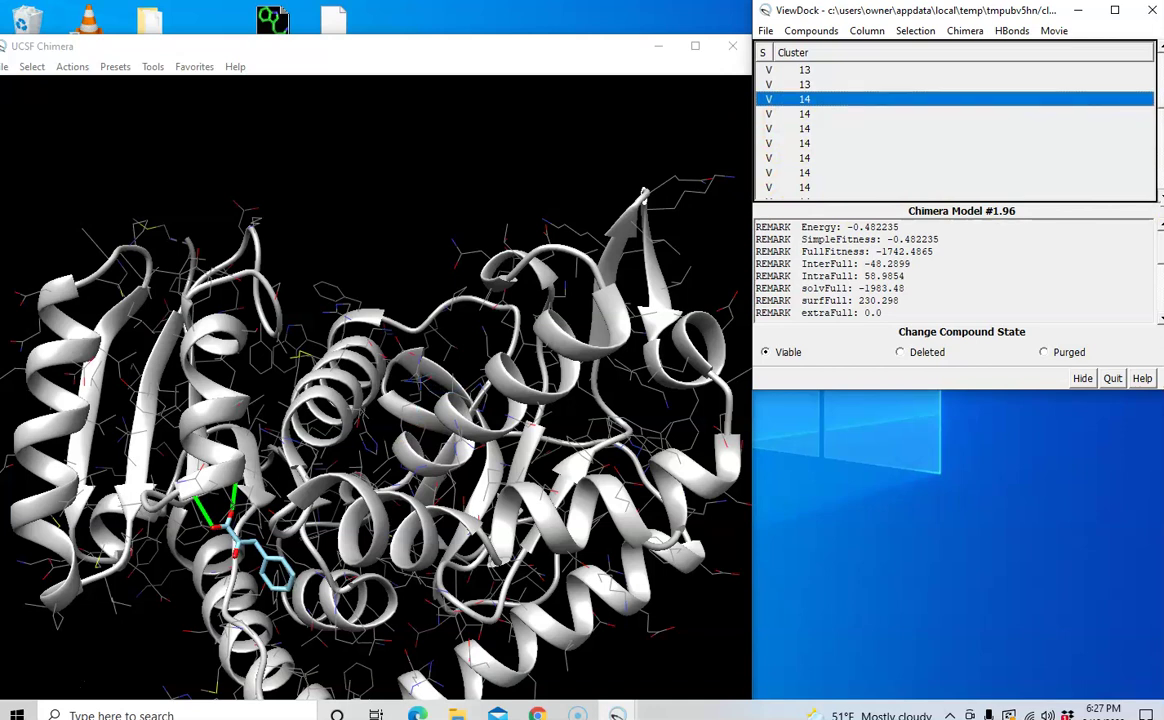
pyautogui.scroll(-1, 857, 177)
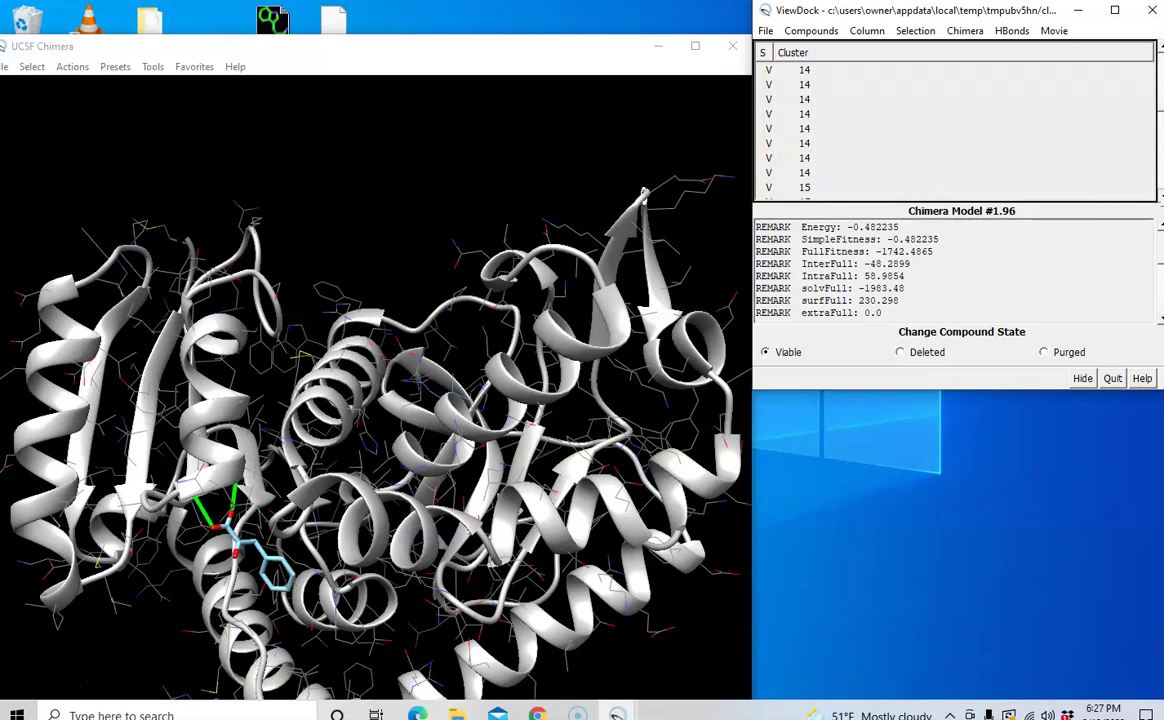
pyautogui.scroll(-1, 818, 190)
pyautogui.click(810, 157)
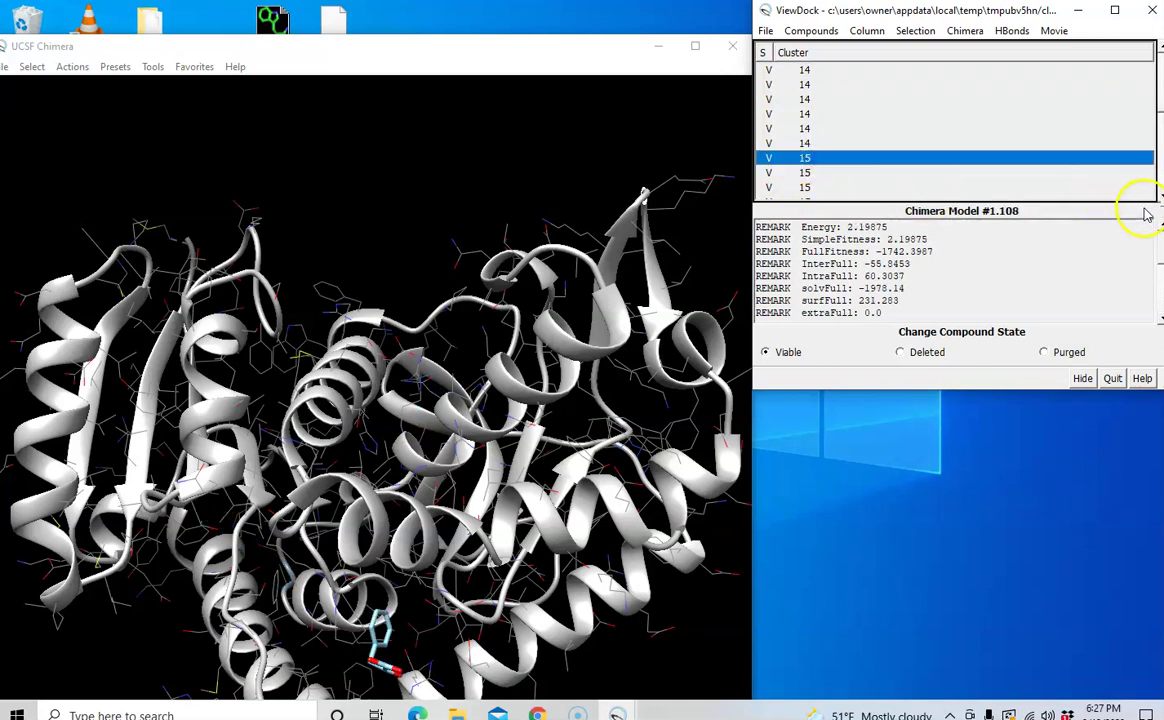
pyautogui.scroll(-1, 955, 128)
pyautogui.scroll(-1, 955, 128)
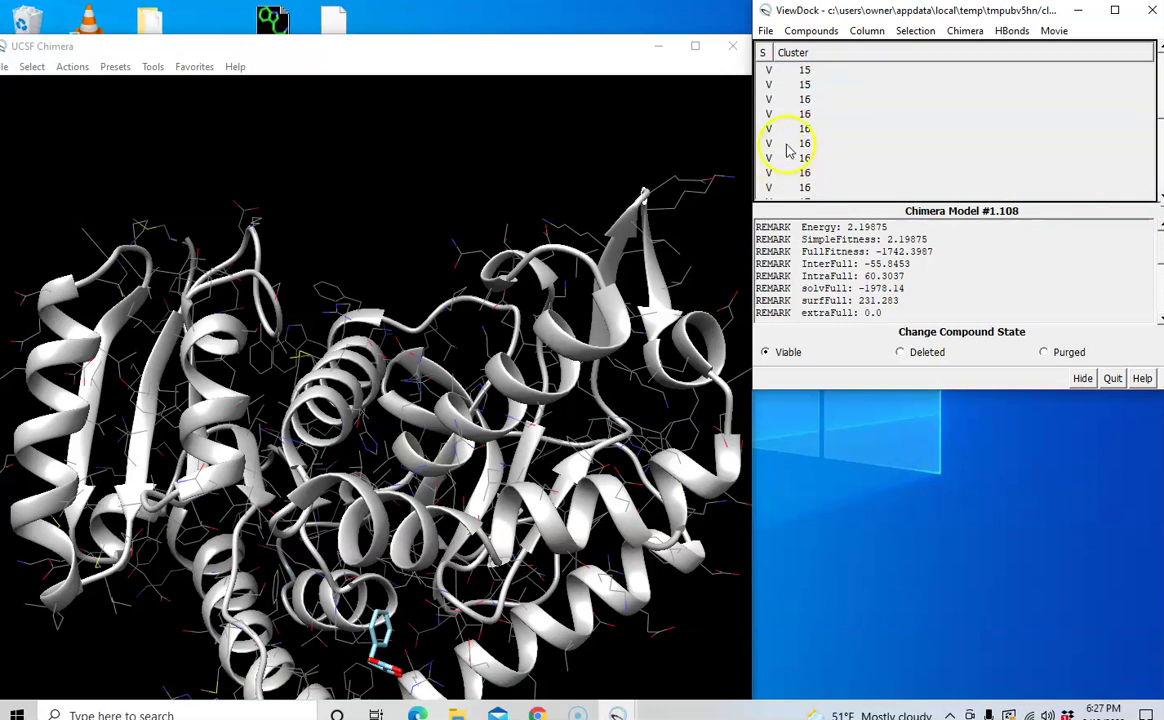
pyautogui.click(808, 129)
pyautogui.scroll(-1, 812, 150)
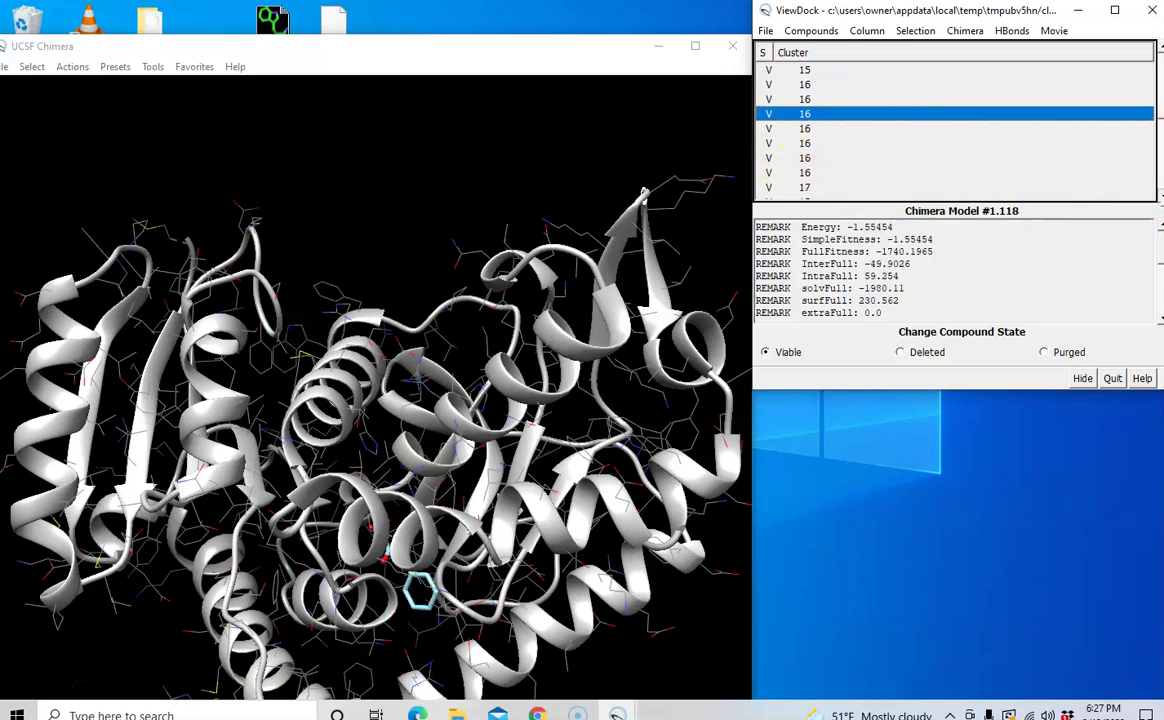
pyautogui.scroll(-3, 812, 150)
pyautogui.click(810, 145)
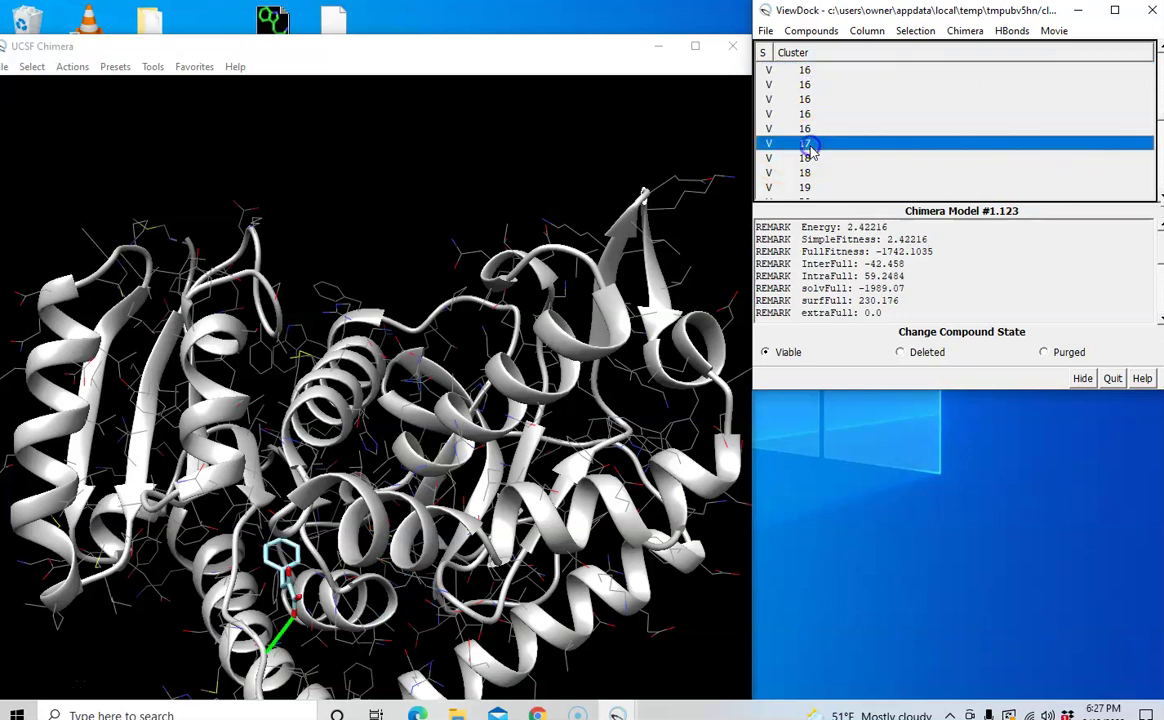
# Display poses from clusters 18 through 21, scrolling on toward cluster 22
pyautogui.click(808, 159)
pyautogui.click(806, 187)
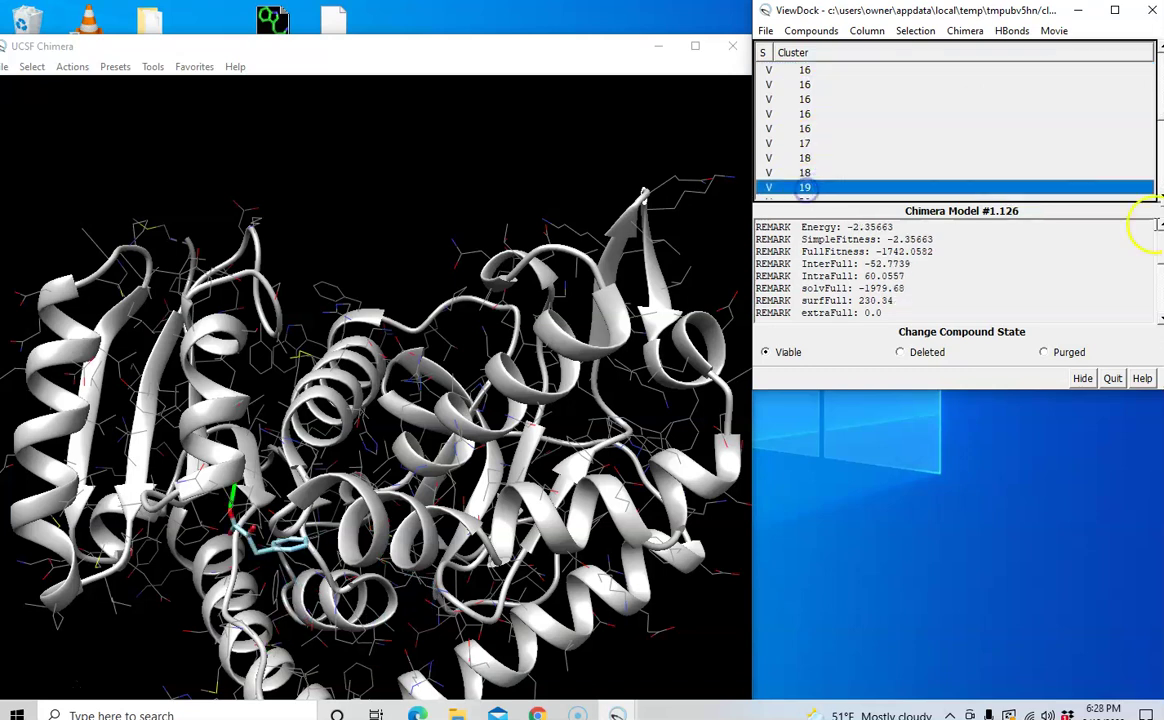
pyautogui.scroll(-1, 1140, 180)
pyautogui.scroll(-3, 1140, 180)
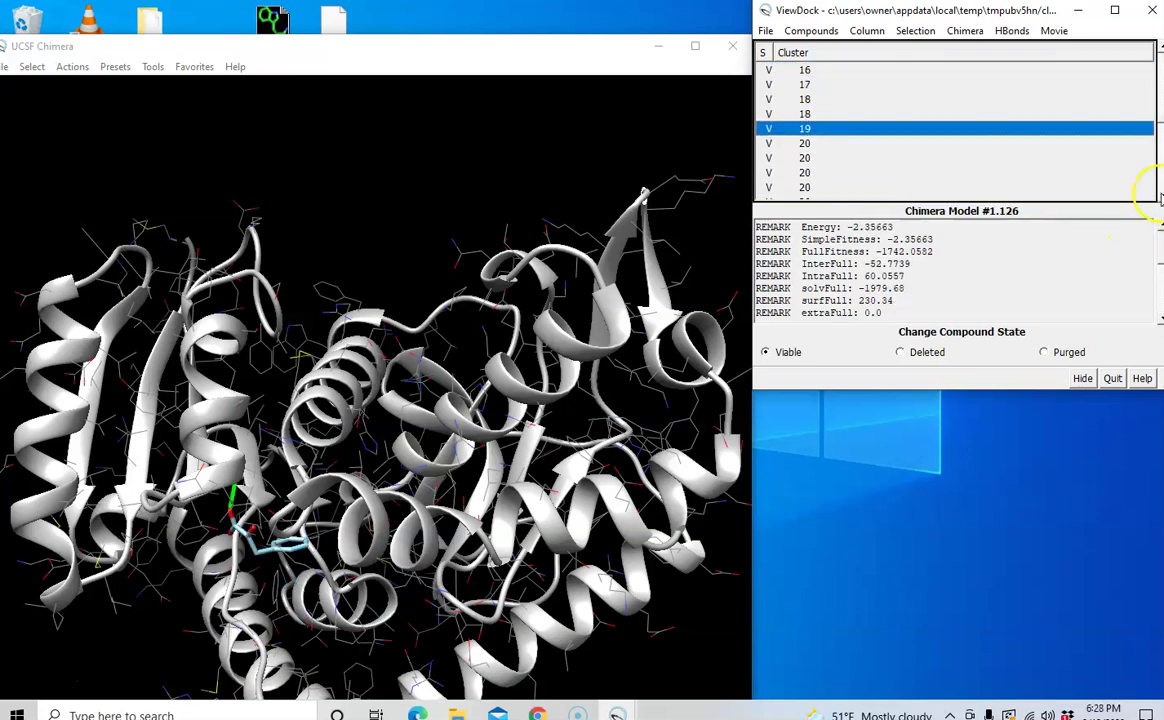
pyautogui.click(806, 145)
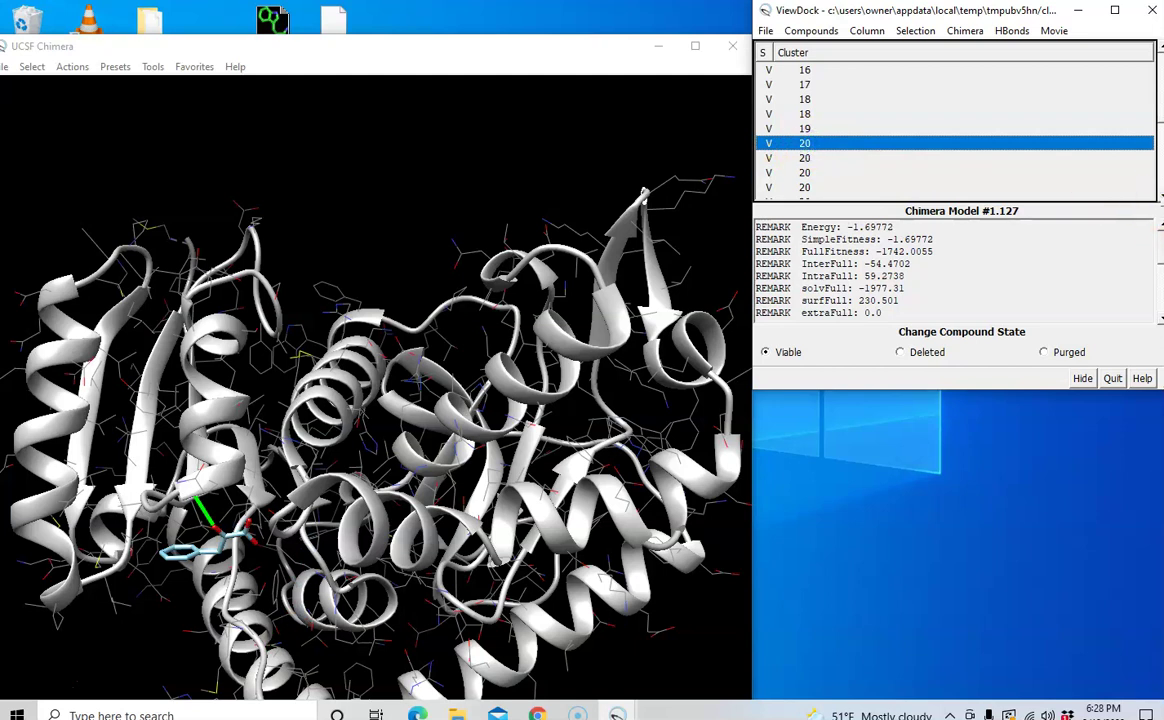
pyautogui.scroll(-1, 1100, 170)
pyautogui.scroll(-4, 1100, 170)
pyautogui.click(812, 147)
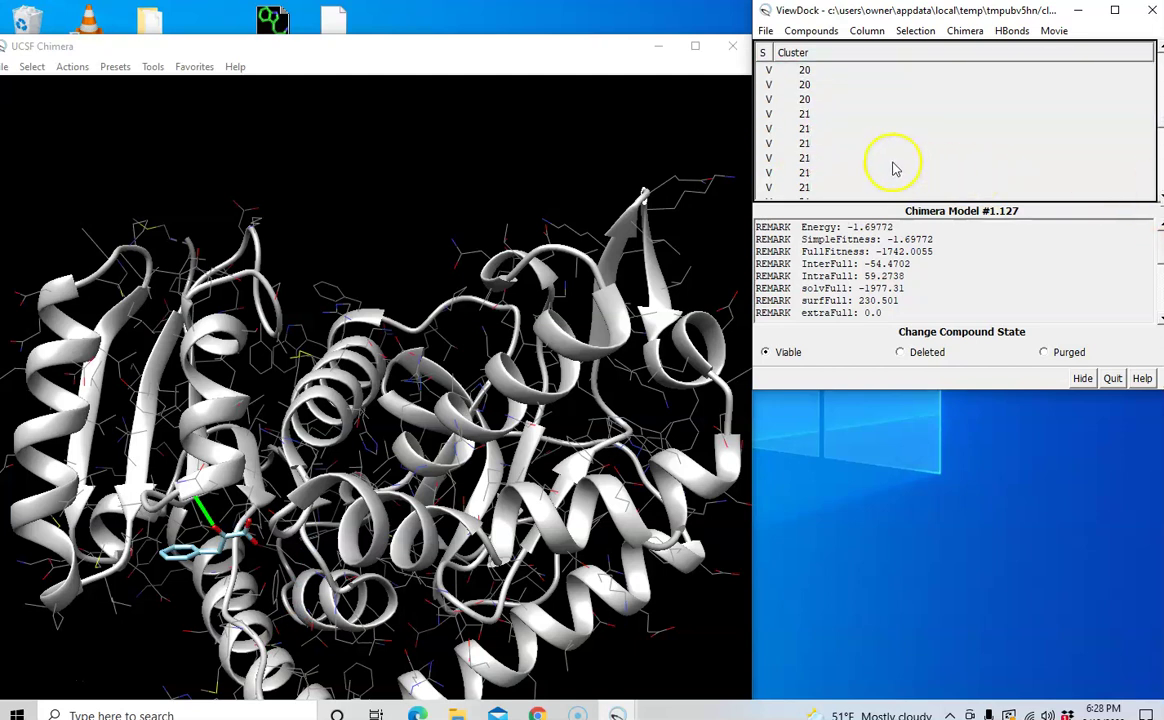
pyautogui.scroll(-1, 1078, 174)
pyautogui.scroll(-3, 1078, 174)
pyautogui.scroll(-6, 1078, 174)
# Display poses from clusters 22 through 26
pyautogui.click(812, 114)
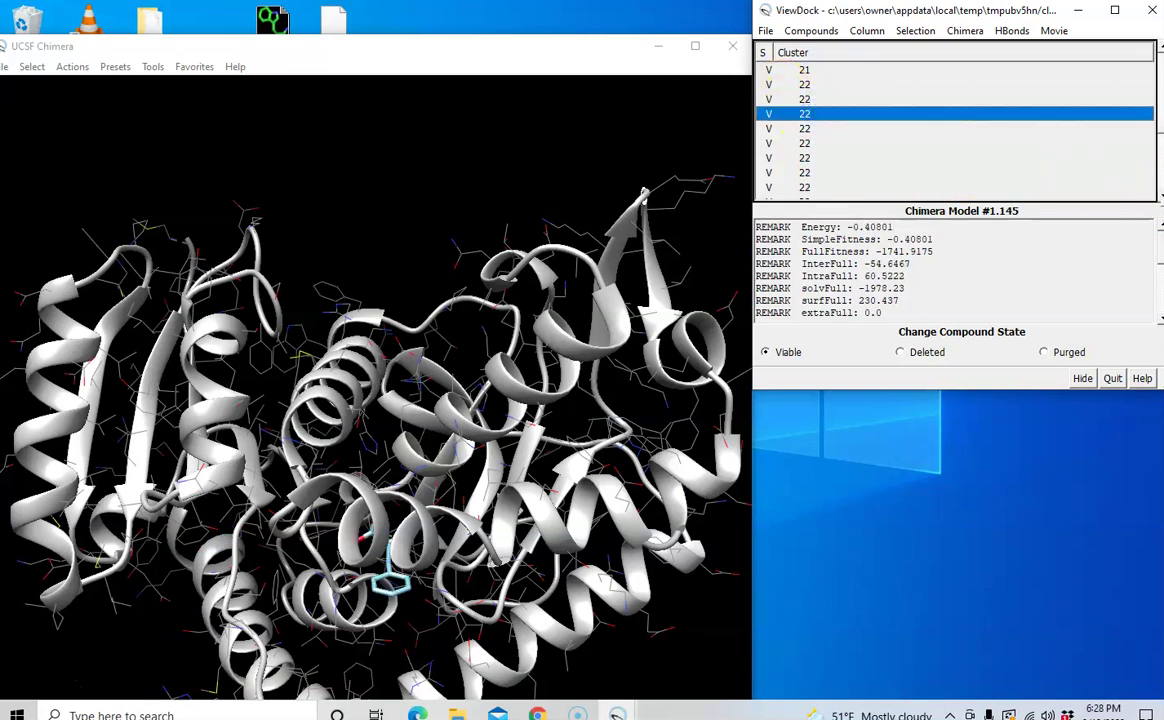
pyautogui.scroll(-1, 850, 169)
pyautogui.scroll(-3, 850, 169)
pyautogui.click(811, 160)
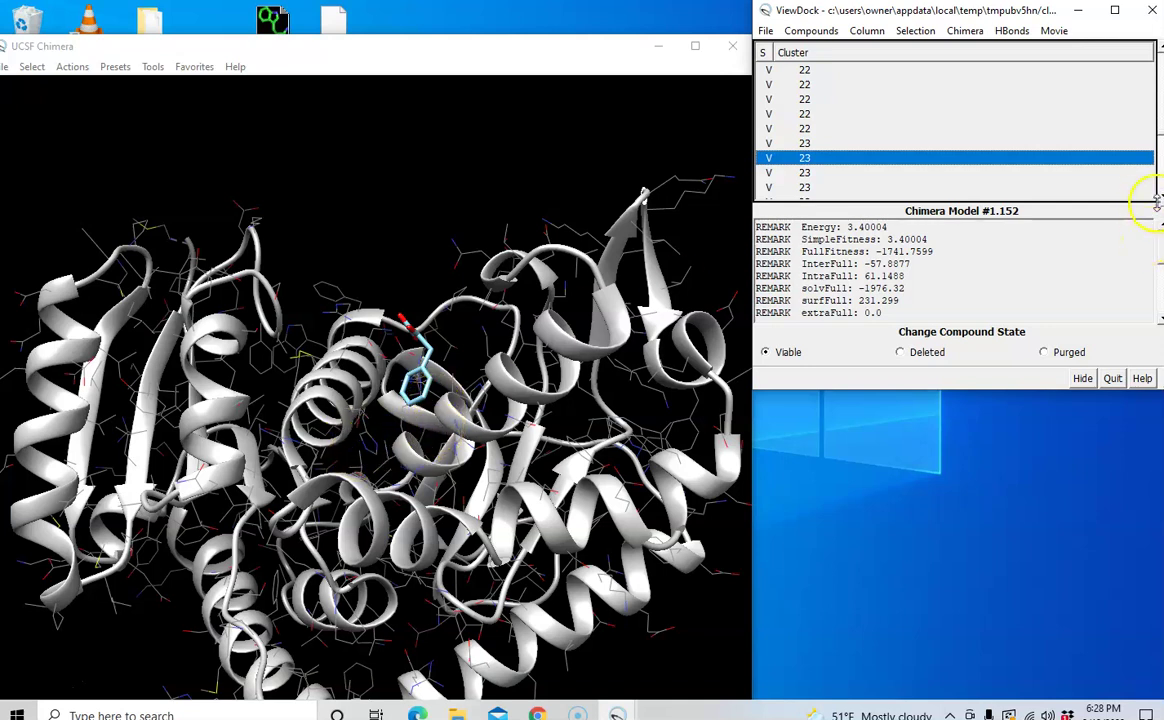
pyautogui.scroll(-2, 955, 128)
pyautogui.scroll(-3, 955, 128)
pyautogui.click(803, 146)
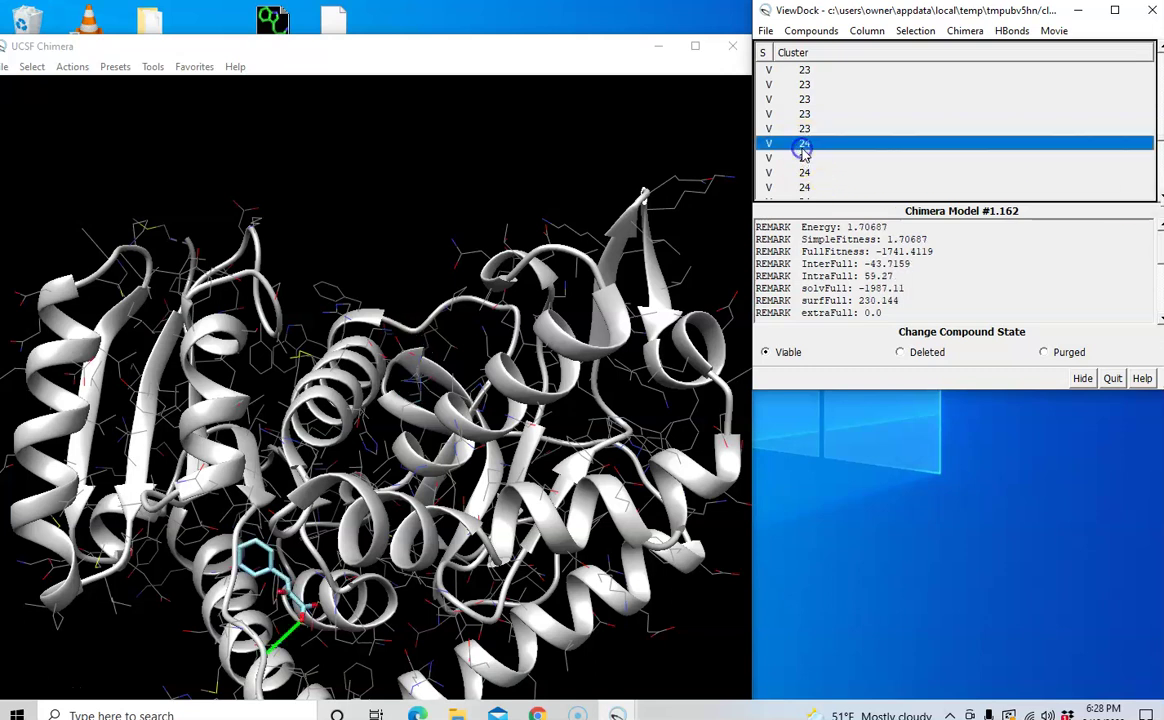
pyautogui.scroll(-1, 815, 173)
pyautogui.scroll(-3, 815, 173)
pyautogui.click(815, 173)
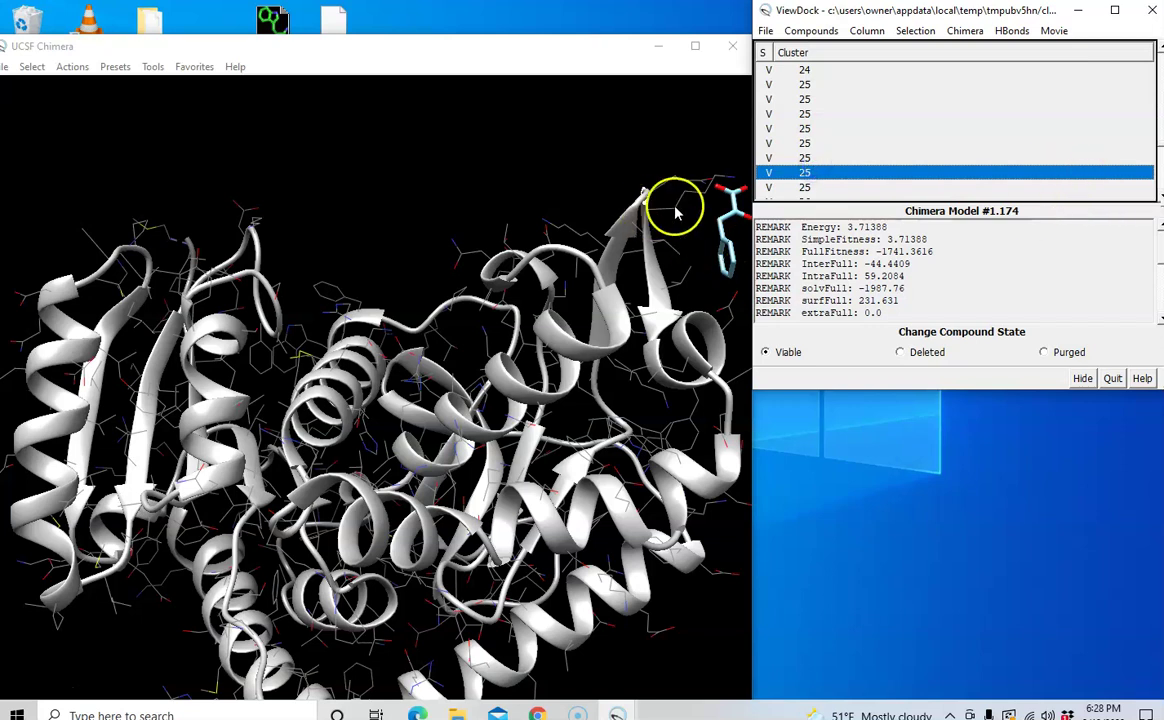
pyautogui.scroll(-1, 1097, 208)
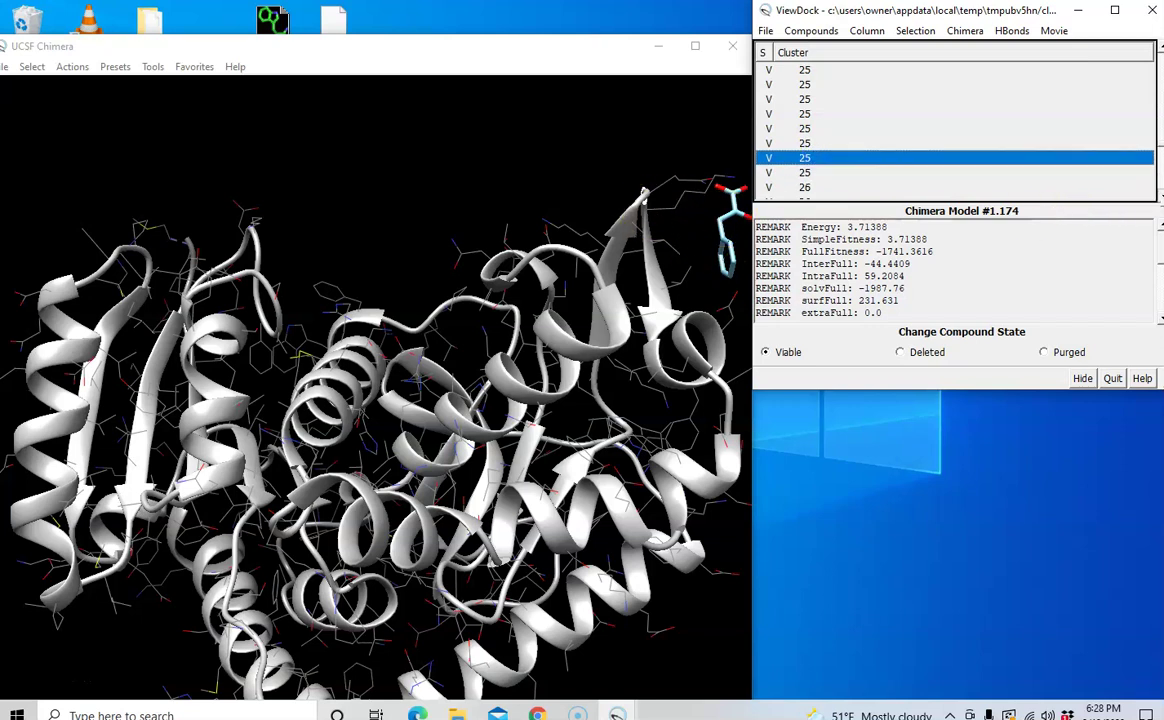
pyautogui.scroll(-3, 1097, 208)
pyautogui.click(805, 158)
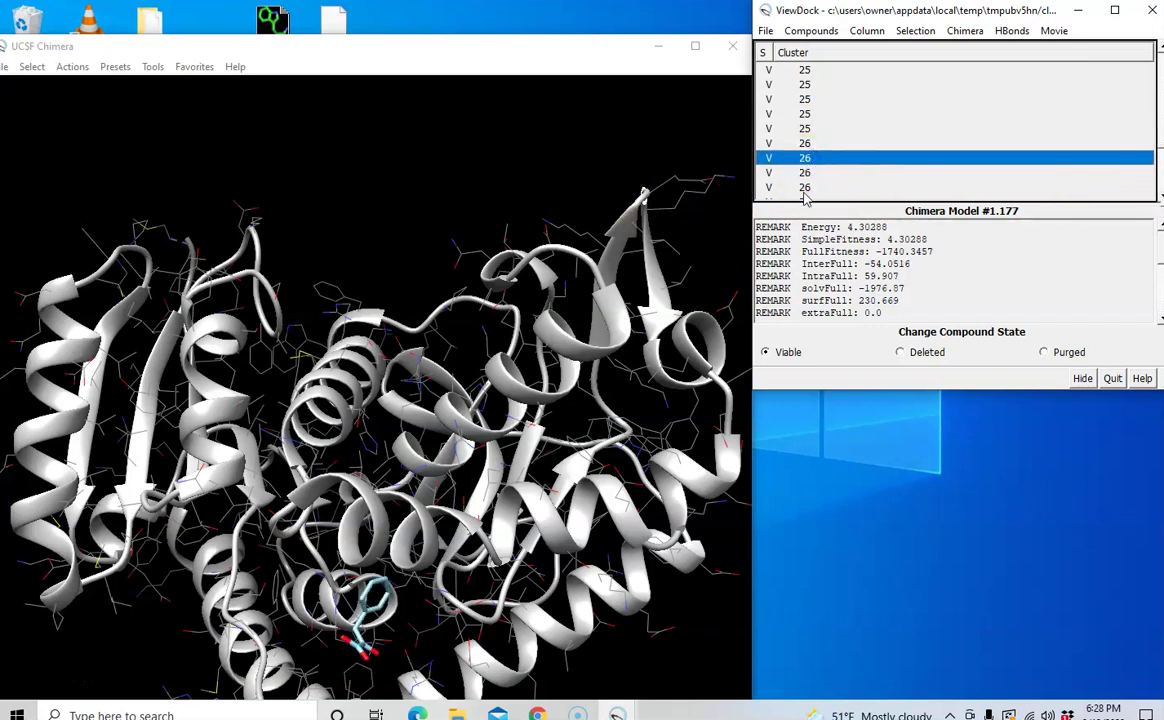
# Display poses from clusters 27, 28, 29 and 30
pyautogui.click(1159, 197)
pyautogui.scroll(-5, 1159, 197)
pyautogui.click(805, 84)
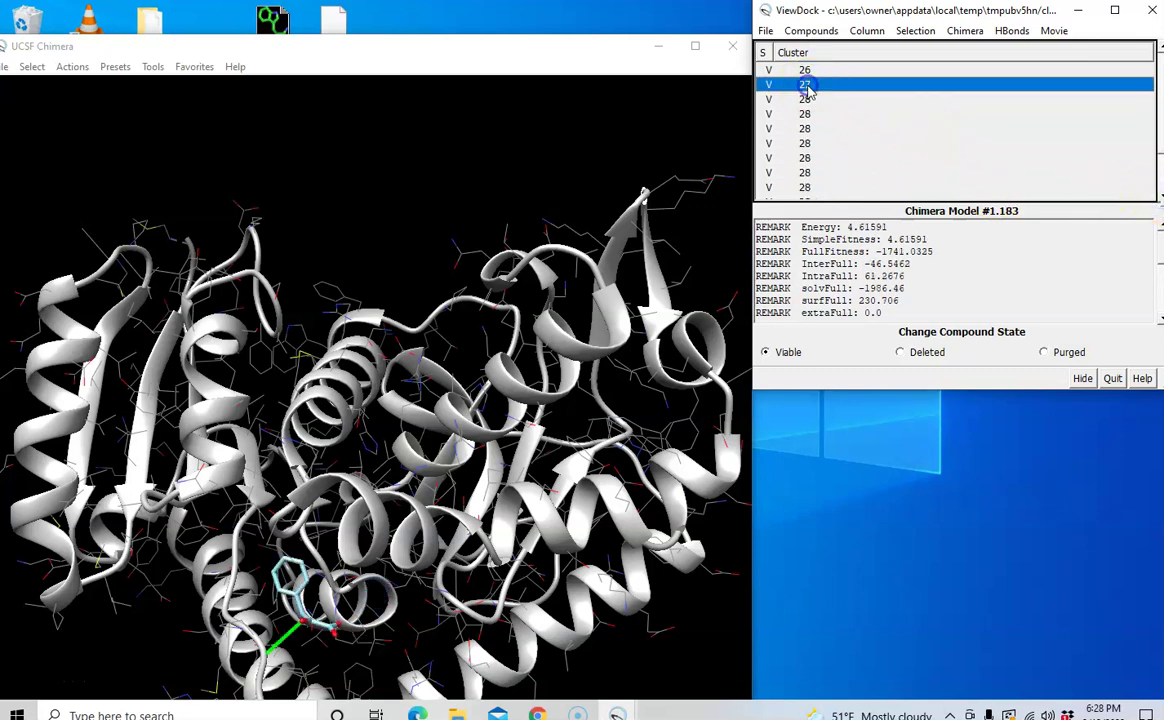
pyautogui.click(805, 143)
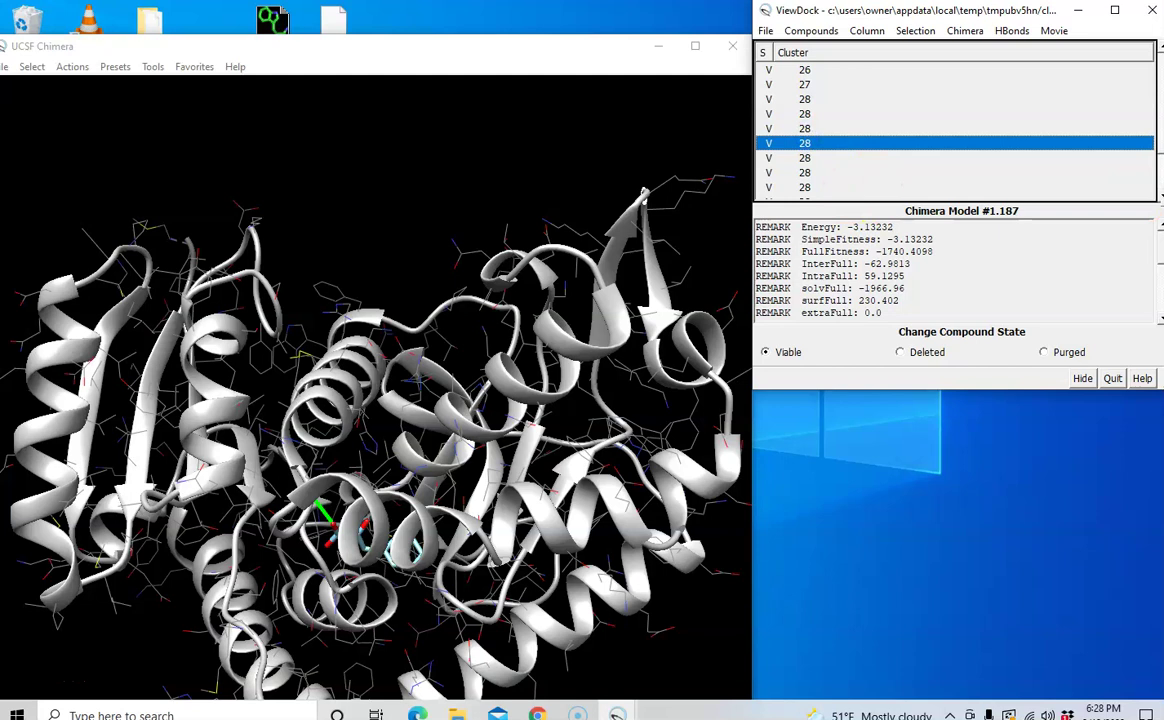
pyautogui.scroll(-1, 1060, 177)
pyautogui.scroll(-4, 1060, 177)
pyautogui.click(810, 98)
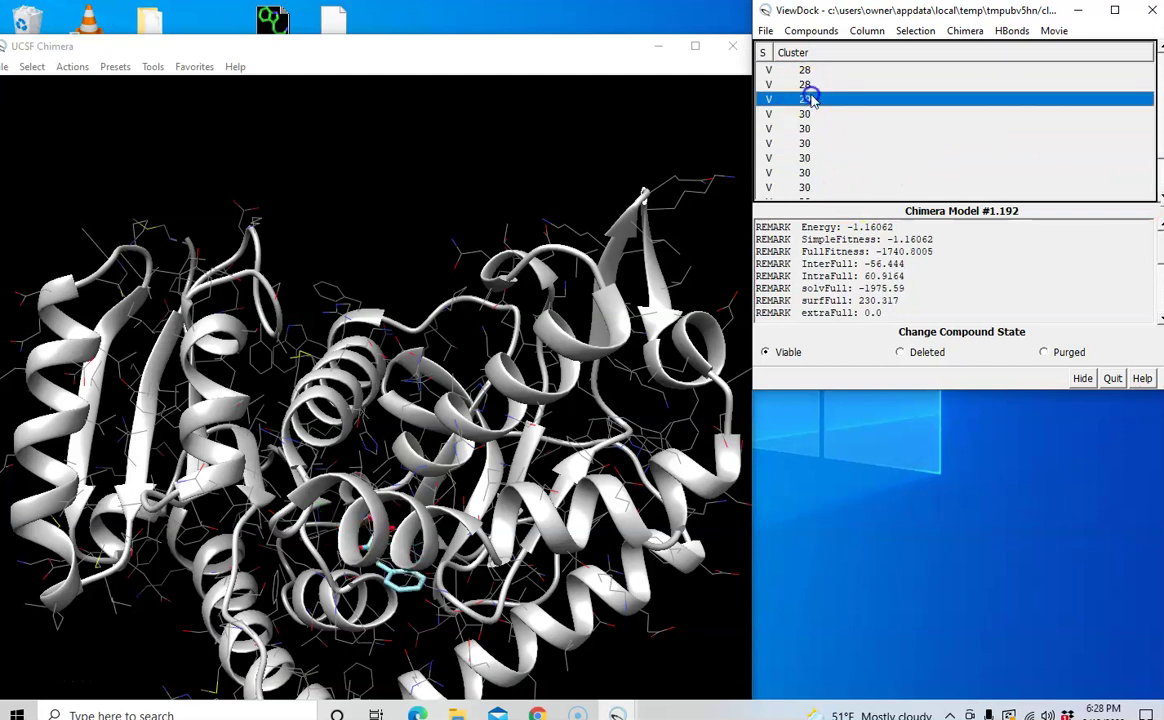
pyautogui.click(804, 158)
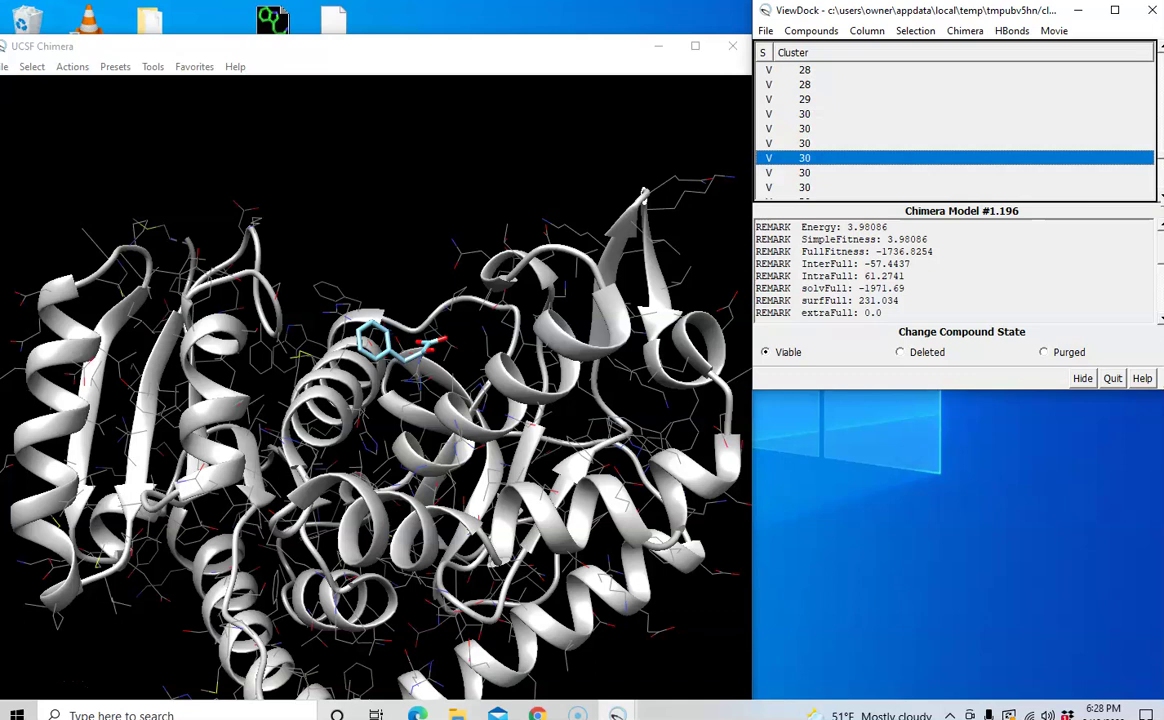
# Display the cluster 31 and cluster 32 poses
pyautogui.scroll(-1, 807, 146)
pyautogui.scroll(-4, 807, 146)
pyautogui.scroll(-4, 807, 146)
pyautogui.click(807, 145)
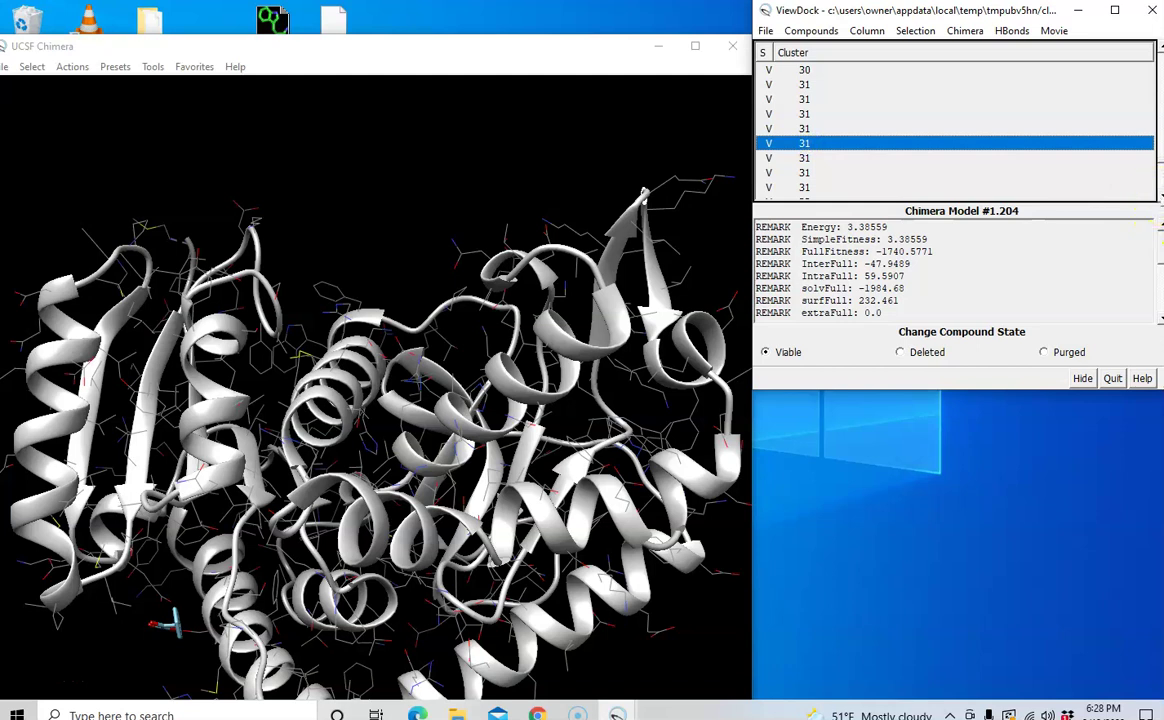
pyautogui.scroll(-1, 805, 165)
pyautogui.scroll(-2, 805, 170)
pyautogui.click(808, 158)
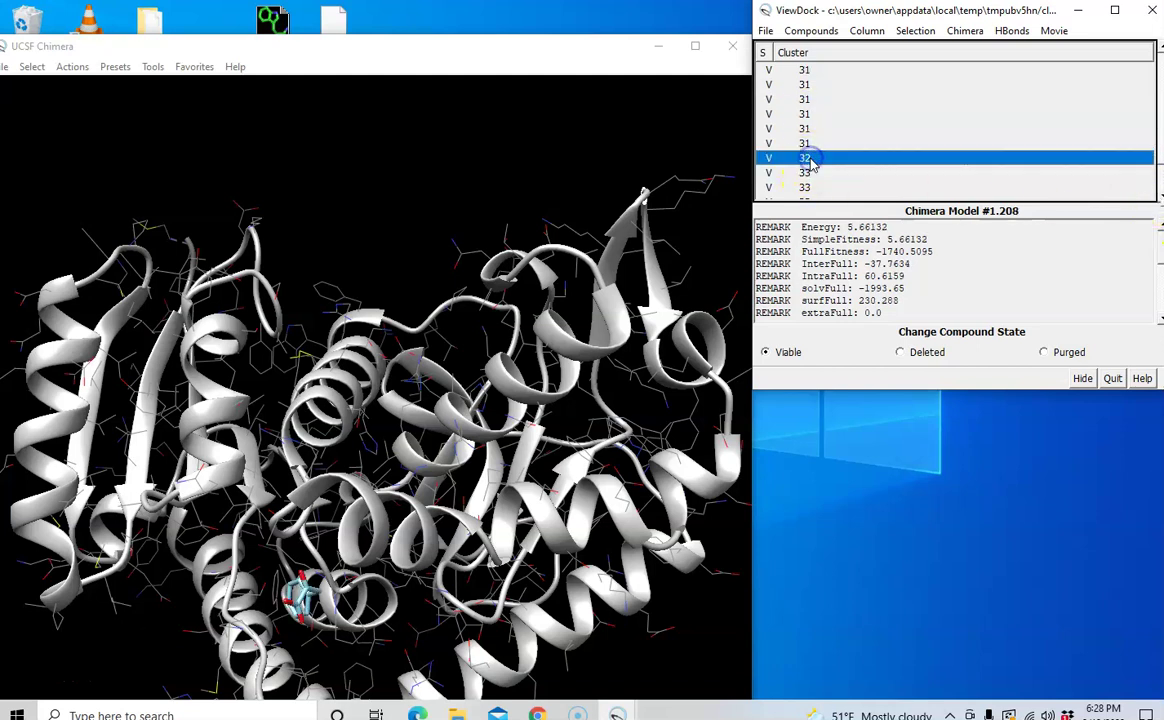
# Display clusters 33–38, ending on model #1.227, and rotate the protein slightly around it
pyautogui.click(807, 187)
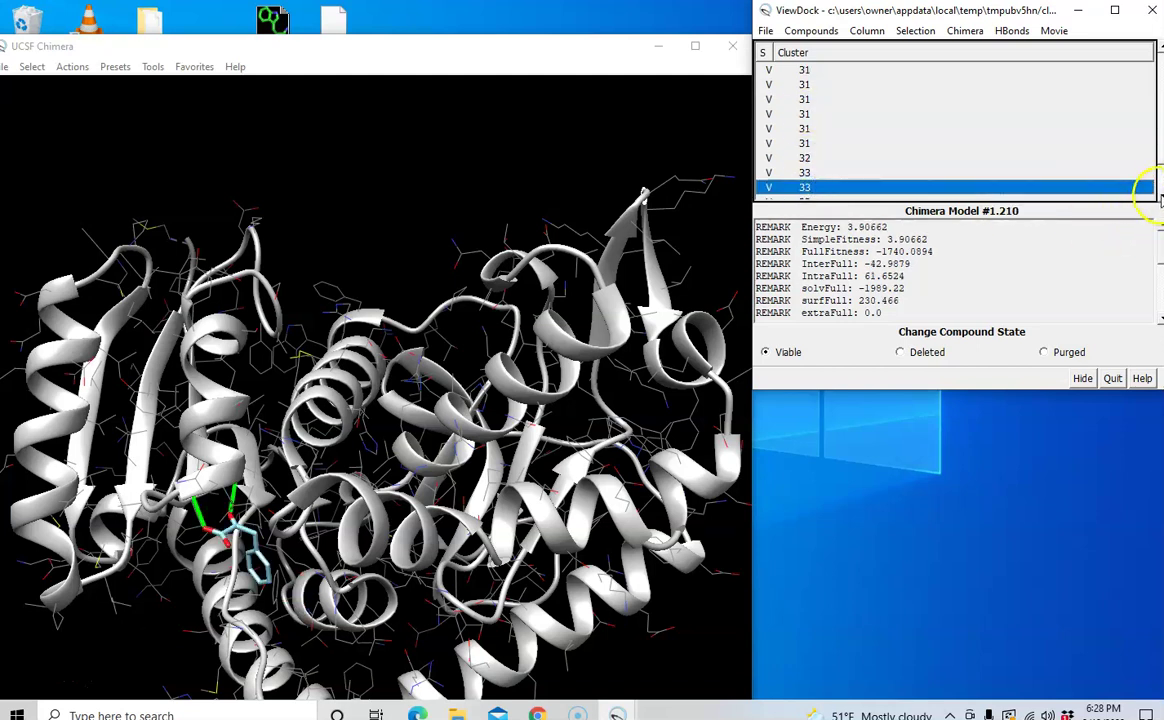
pyautogui.scroll(-1, 1055, 178)
pyautogui.scroll(-5, 909, 171)
pyautogui.scroll(-3, 909, 171)
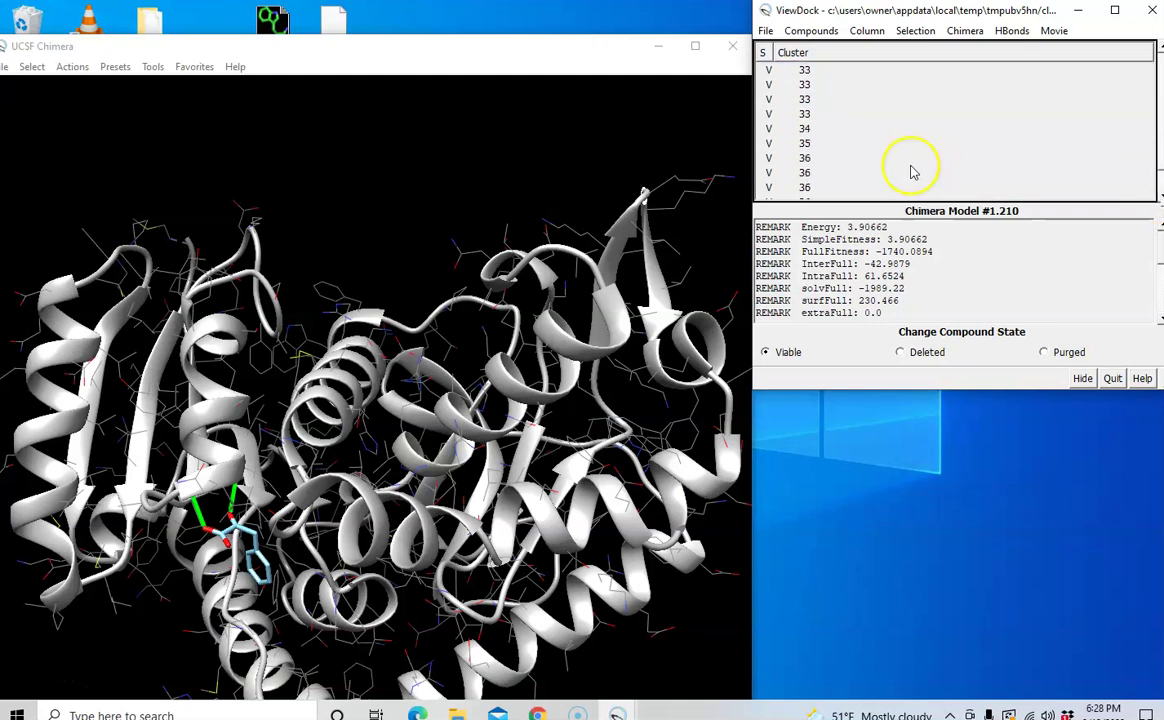
pyautogui.click(808, 129)
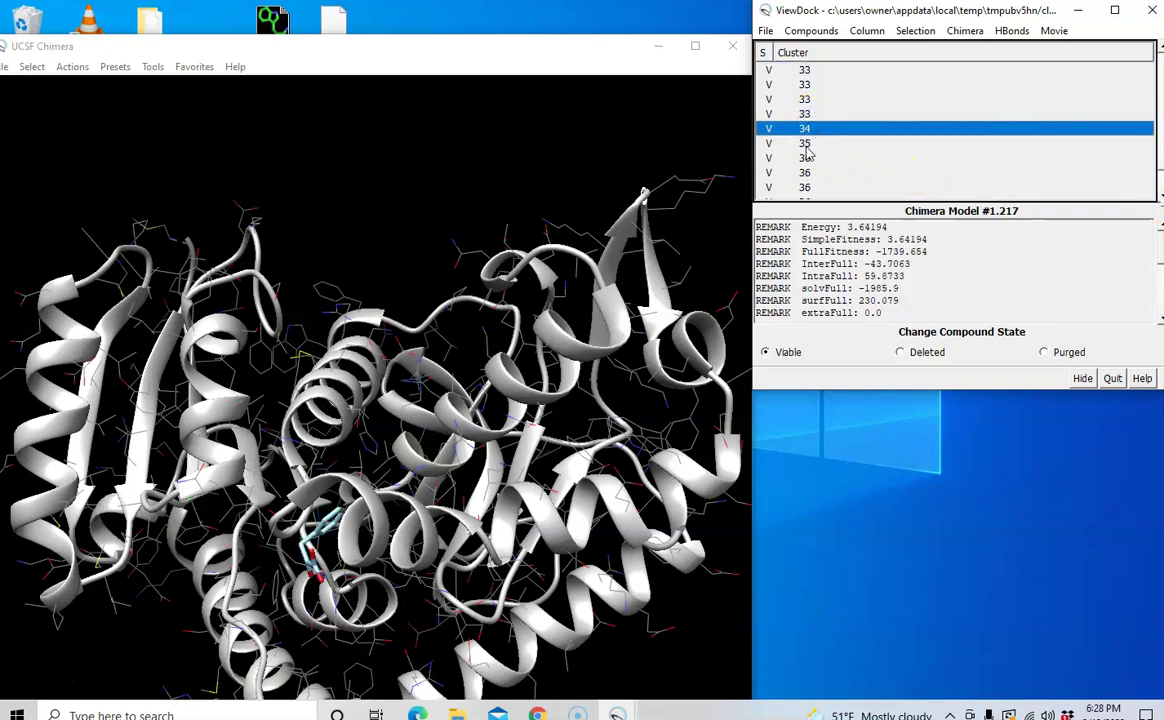
pyautogui.click(806, 145)
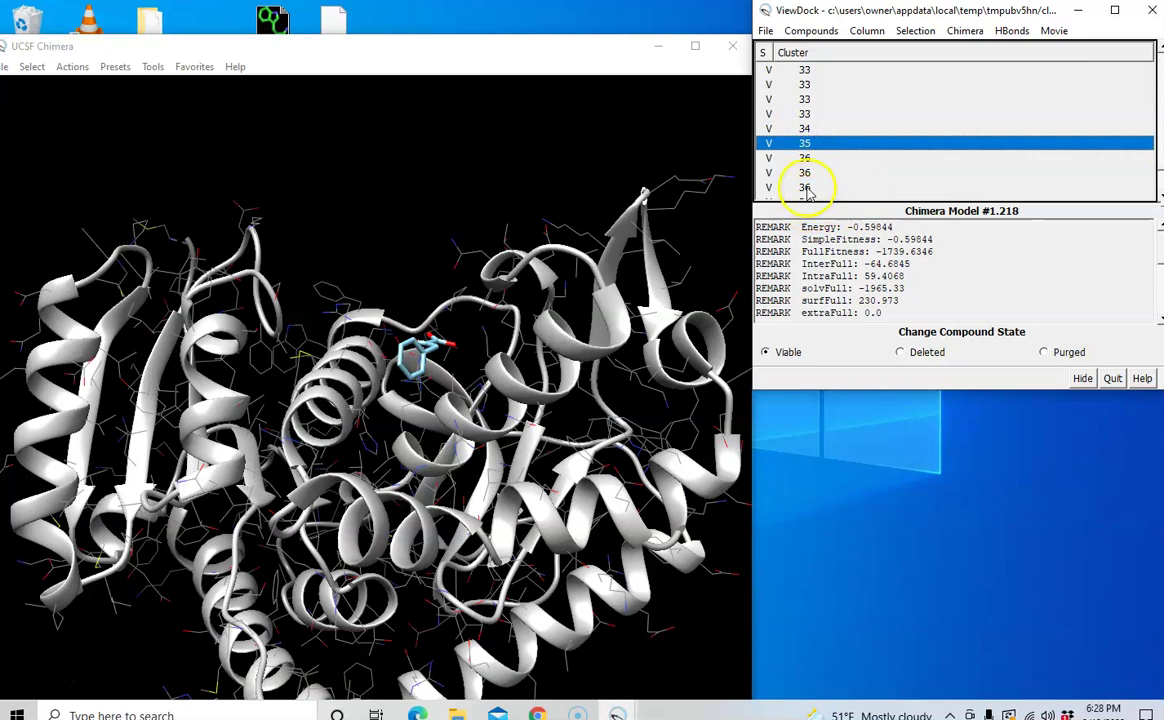
pyautogui.click(805, 172)
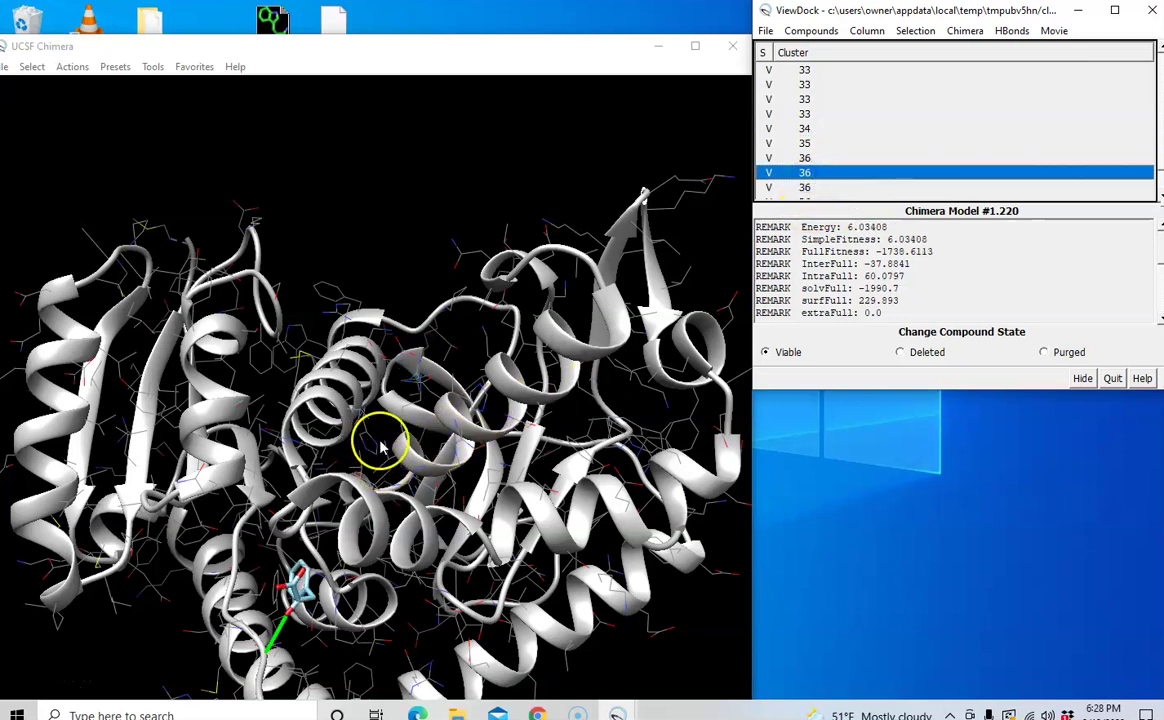
pyautogui.scroll(-1, 805, 120)
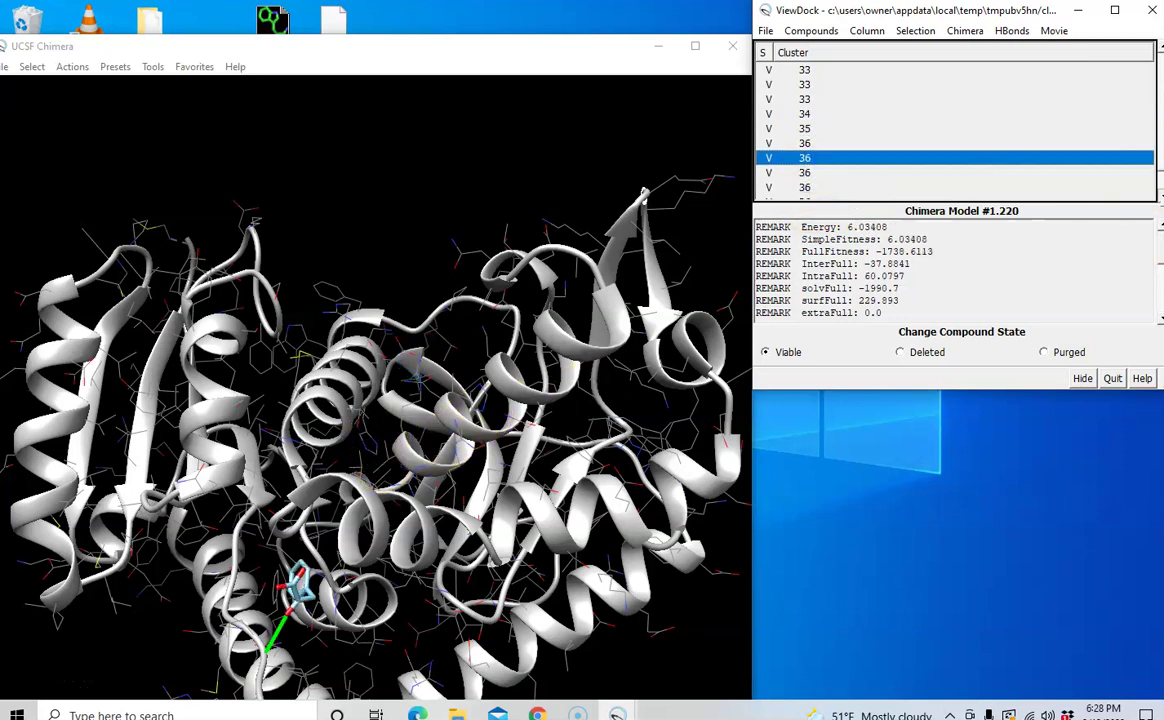
pyautogui.scroll(-3, 805, 120)
pyautogui.click(805, 86)
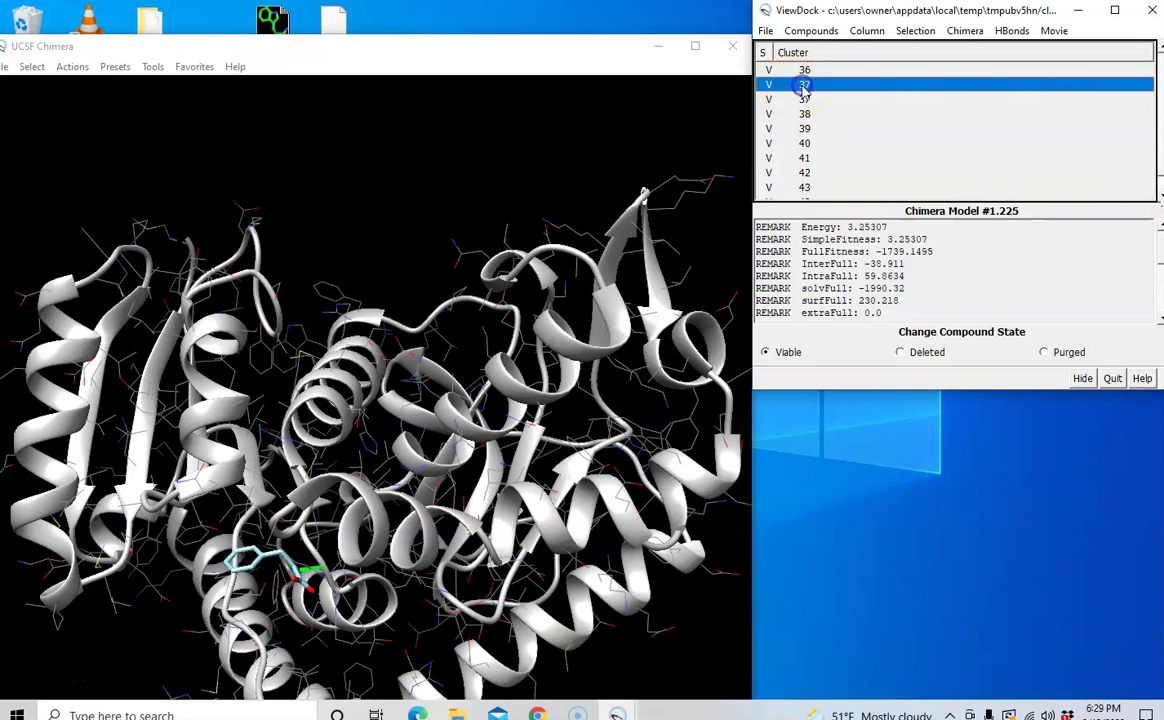
pyautogui.click(805, 115)
pyautogui.click(806, 120)
pyautogui.moveTo(436, 460); pyautogui.dragTo(448, 455)
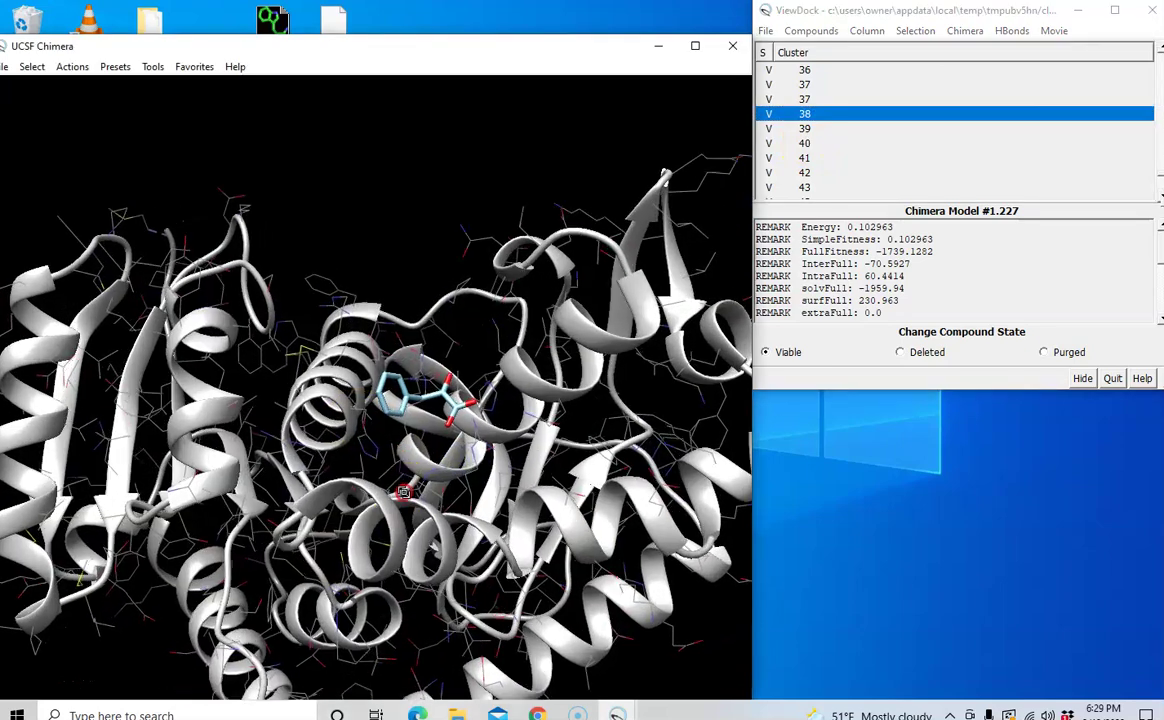
# Display the cluster 40, 41, 42 and 43 poses
pyautogui.scroll(5, 400, 440)
pyautogui.scroll(3, 416, 460)
pyautogui.scroll(3, 447, 520)
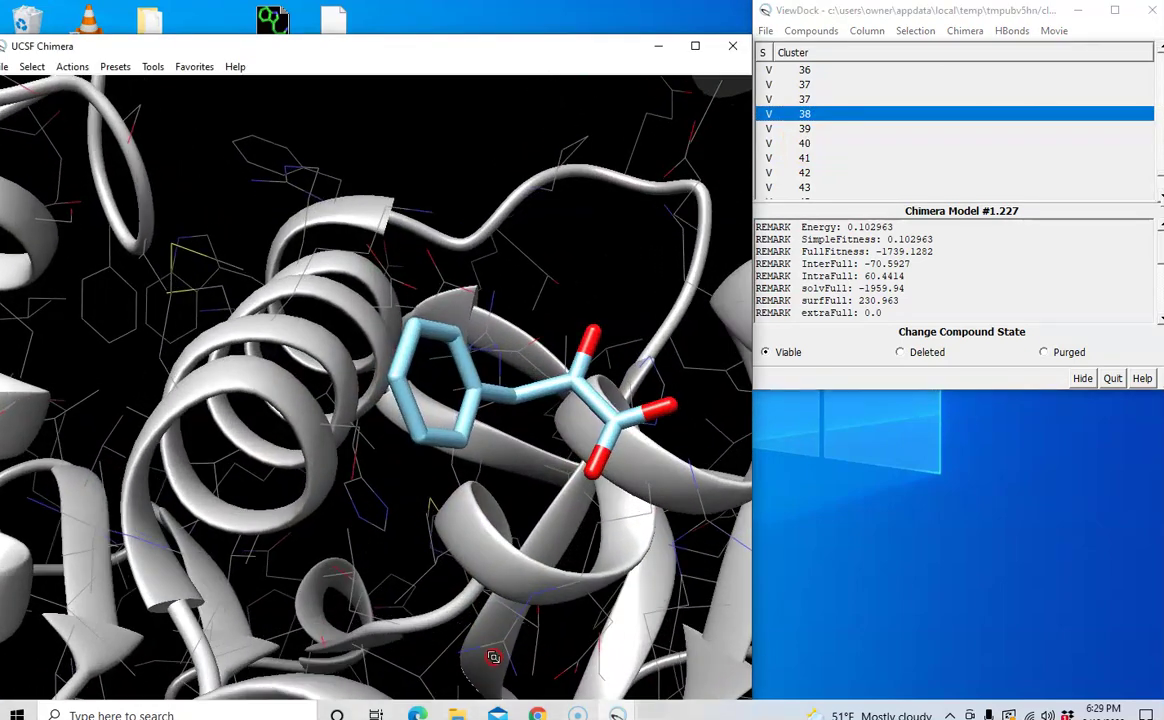
pyautogui.click(806, 144)
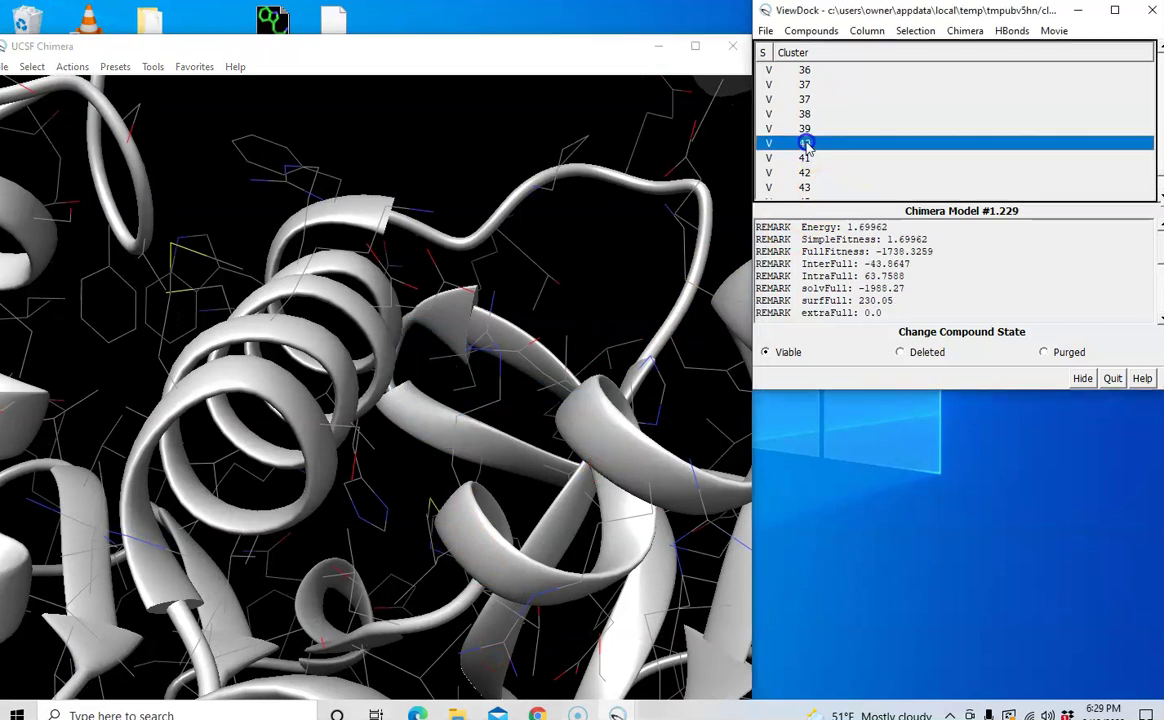
pyautogui.click(806, 158)
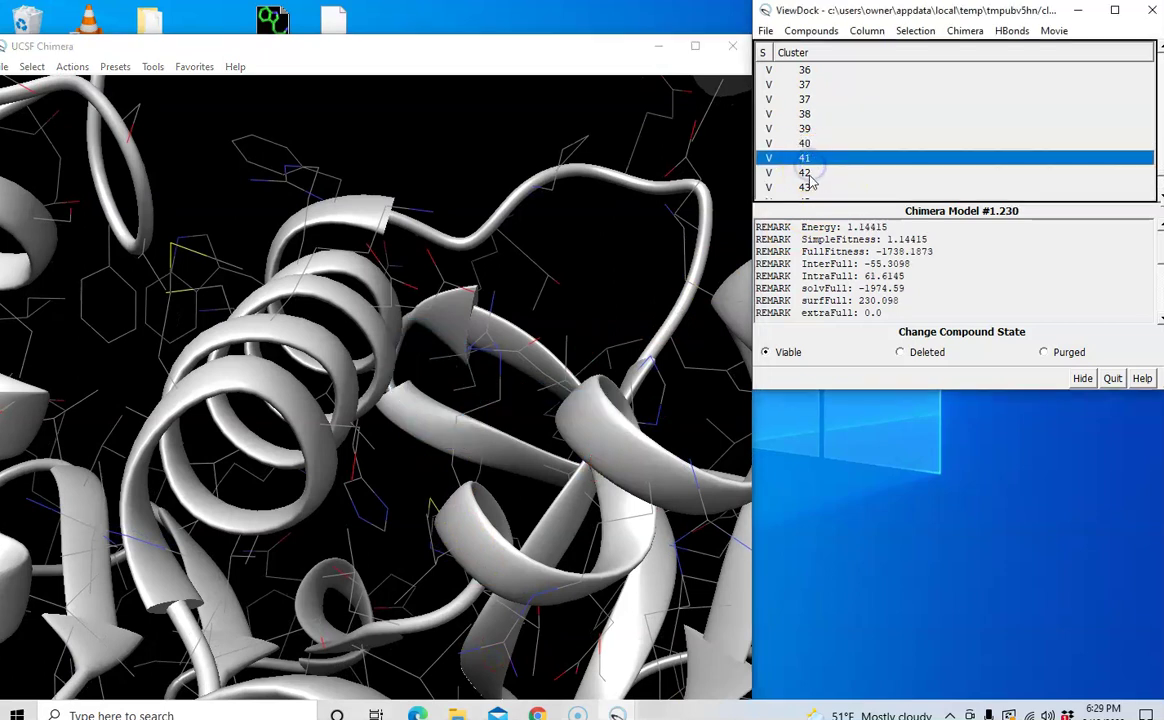
pyautogui.click(806, 173)
pyautogui.click(808, 188)
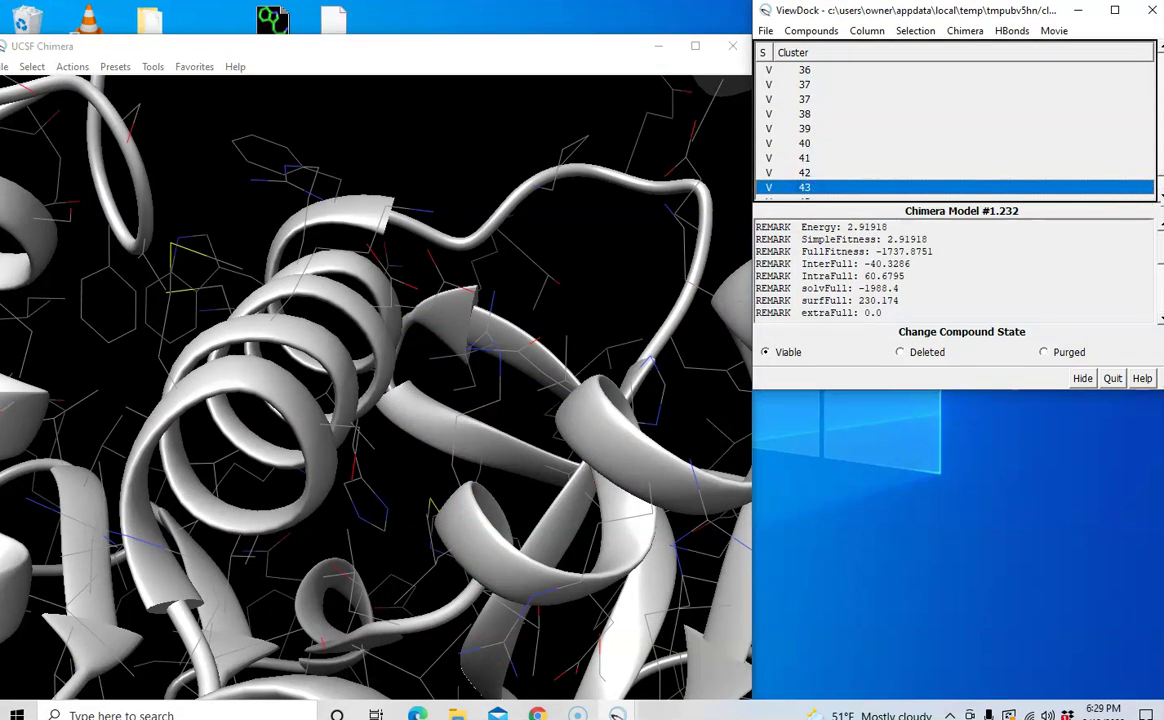
# Display the cluster 44, 45, 46 and 47 poses
pyautogui.scroll(-2, 1136, 182)
pyautogui.scroll(-2, 830, 140)
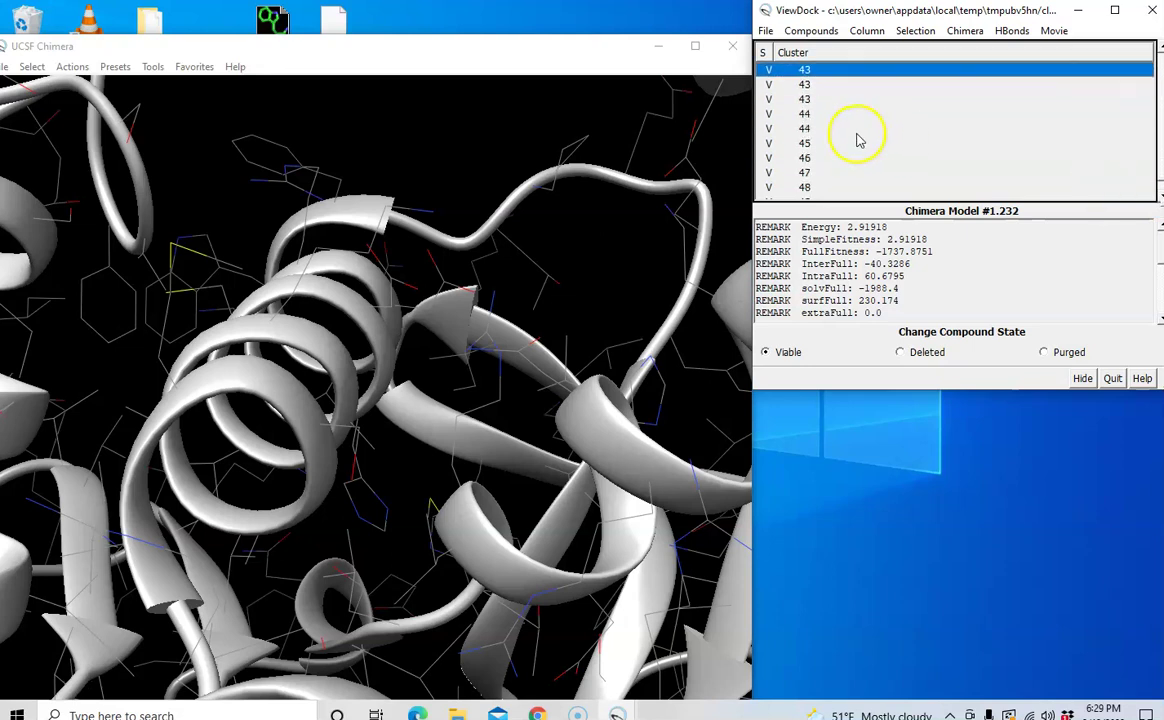
pyautogui.click(804, 113)
pyautogui.click(806, 143)
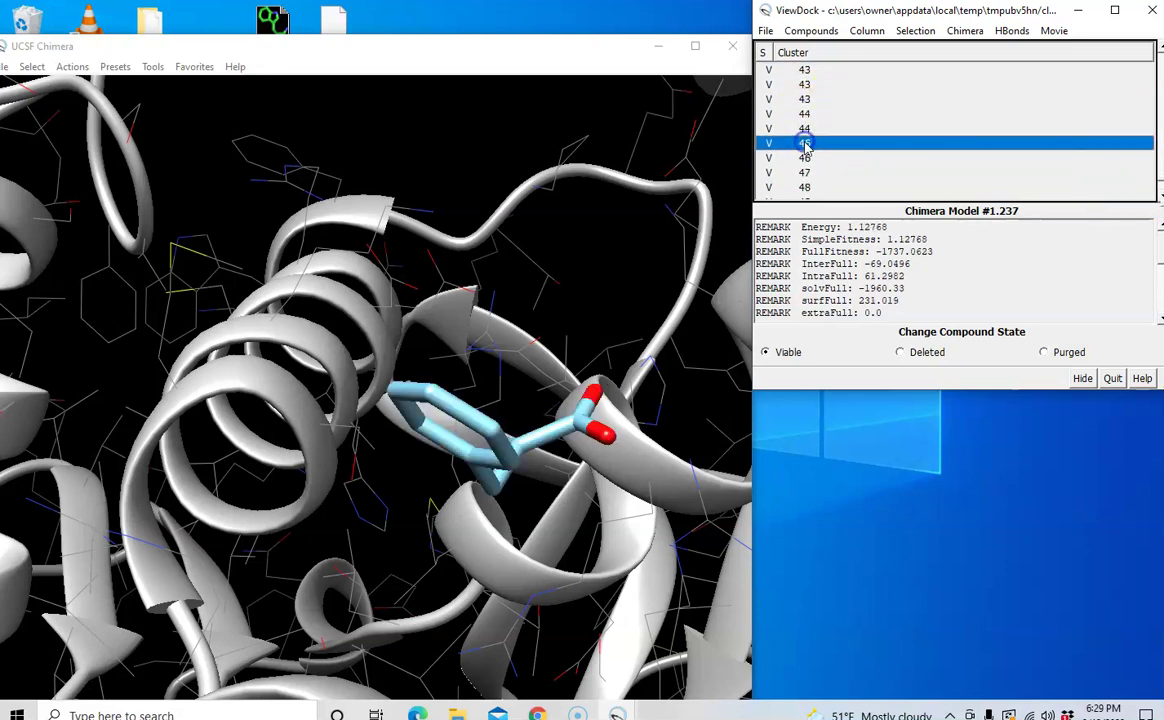
pyautogui.click(806, 159)
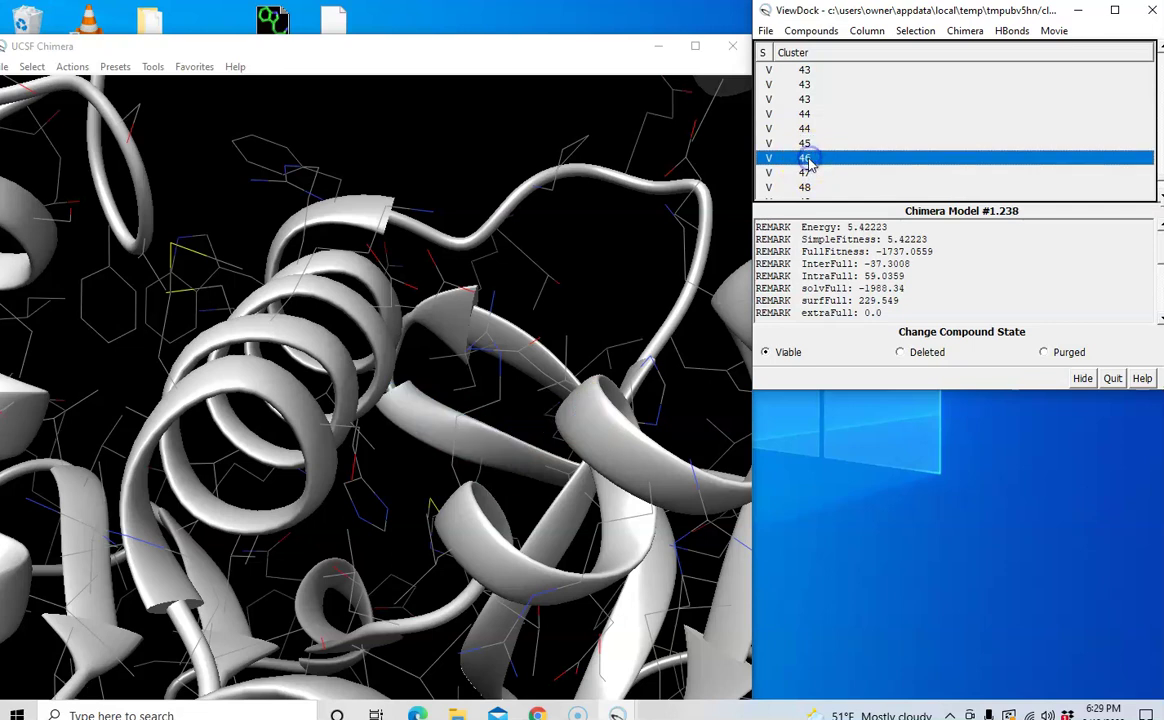
pyautogui.click(818, 178)
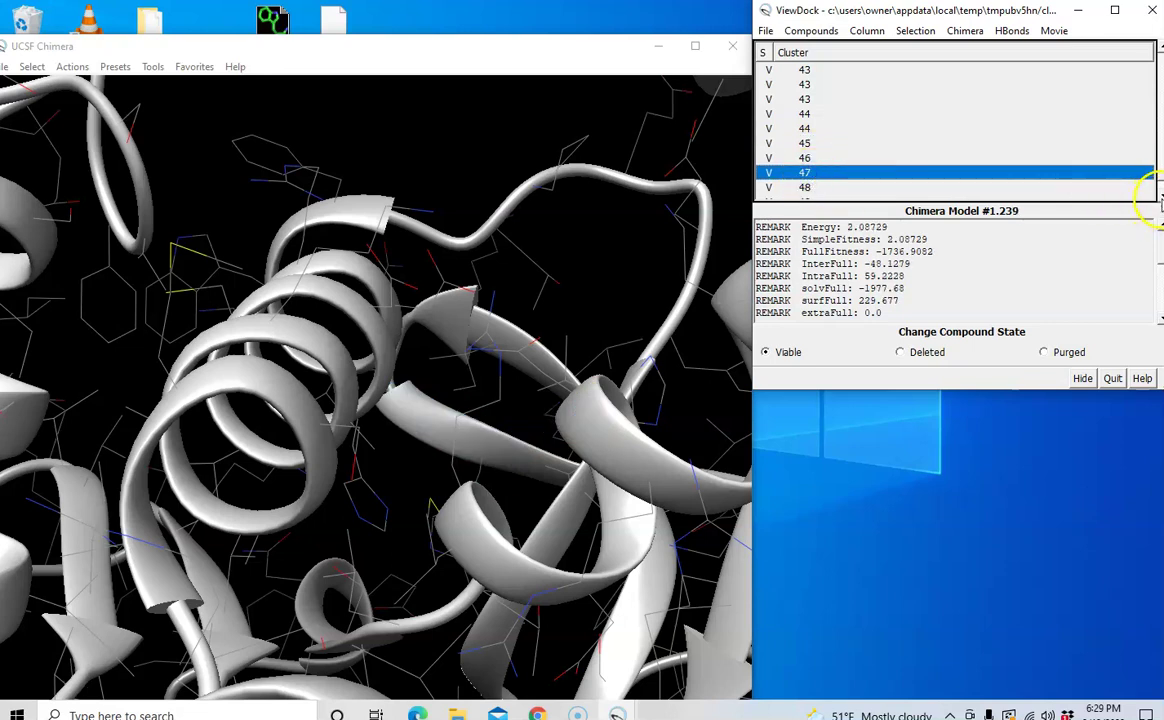
# Scroll further down the pose list, then switch to File Explorer's Documents folder
pyautogui.scroll(-1, 1150, 190)
pyautogui.scroll(-1, 1150, 190)
pyautogui.scroll(-1, 1150, 190)
pyautogui.scroll(-1, 1150, 190)
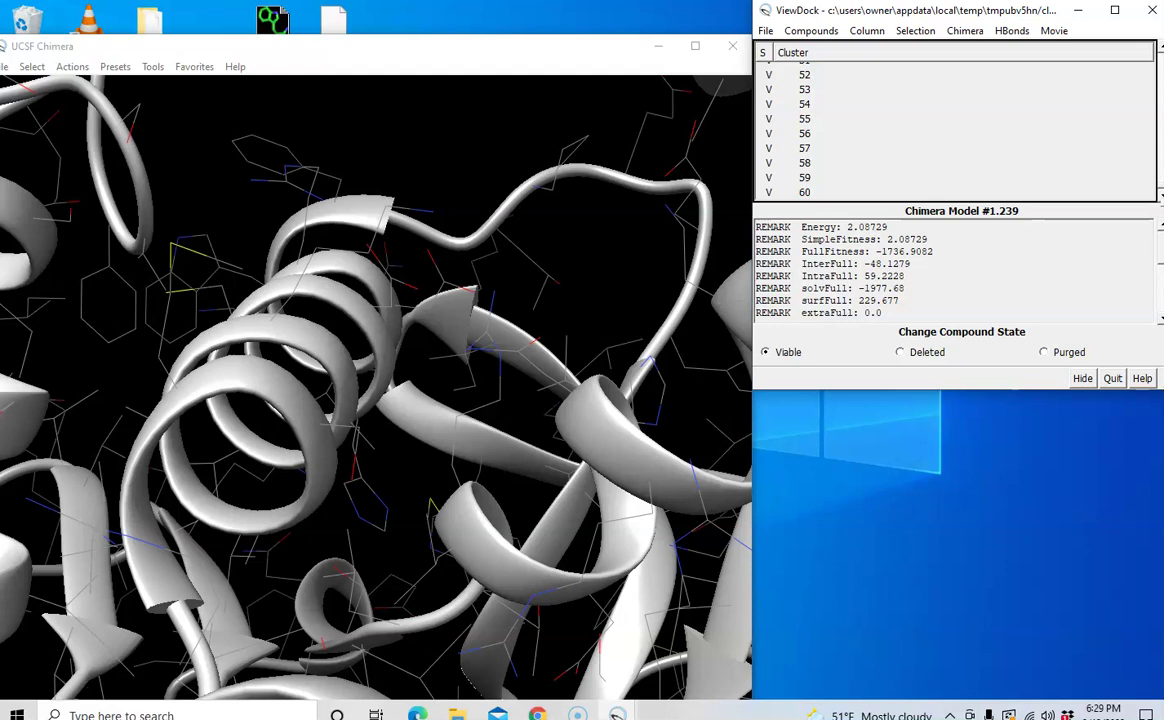
pyautogui.scroll(-5, 955, 130)
pyautogui.scroll(-5, 955, 130)
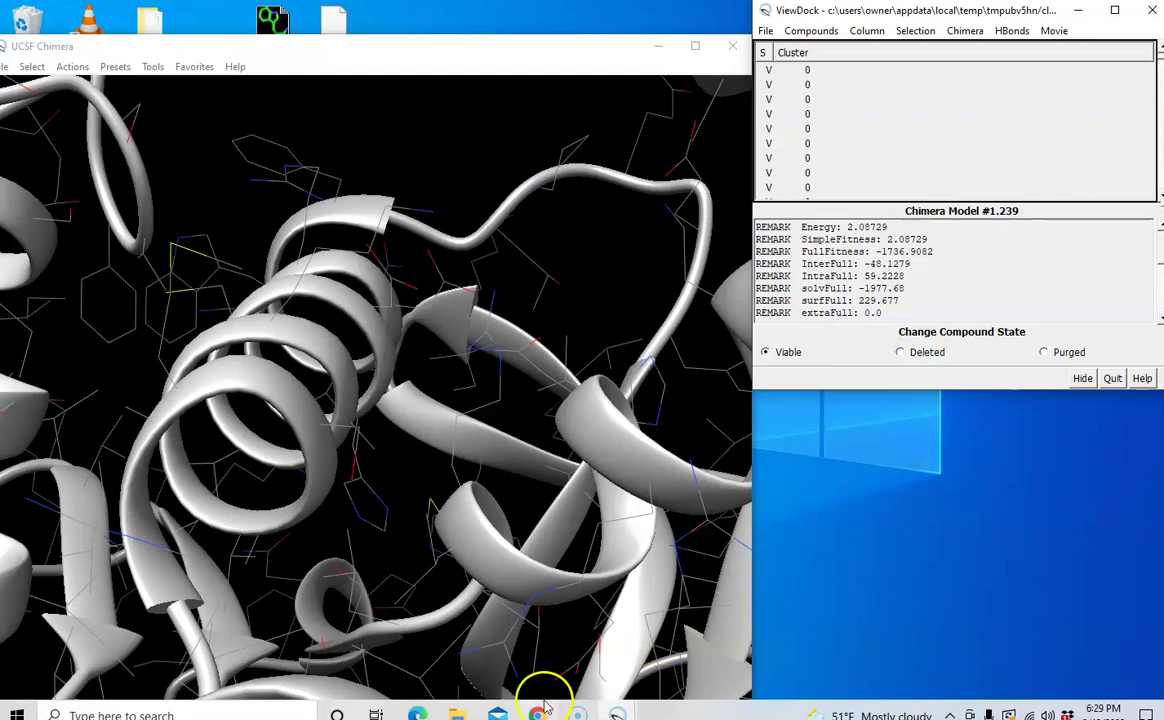
pyautogui.click(456, 713)
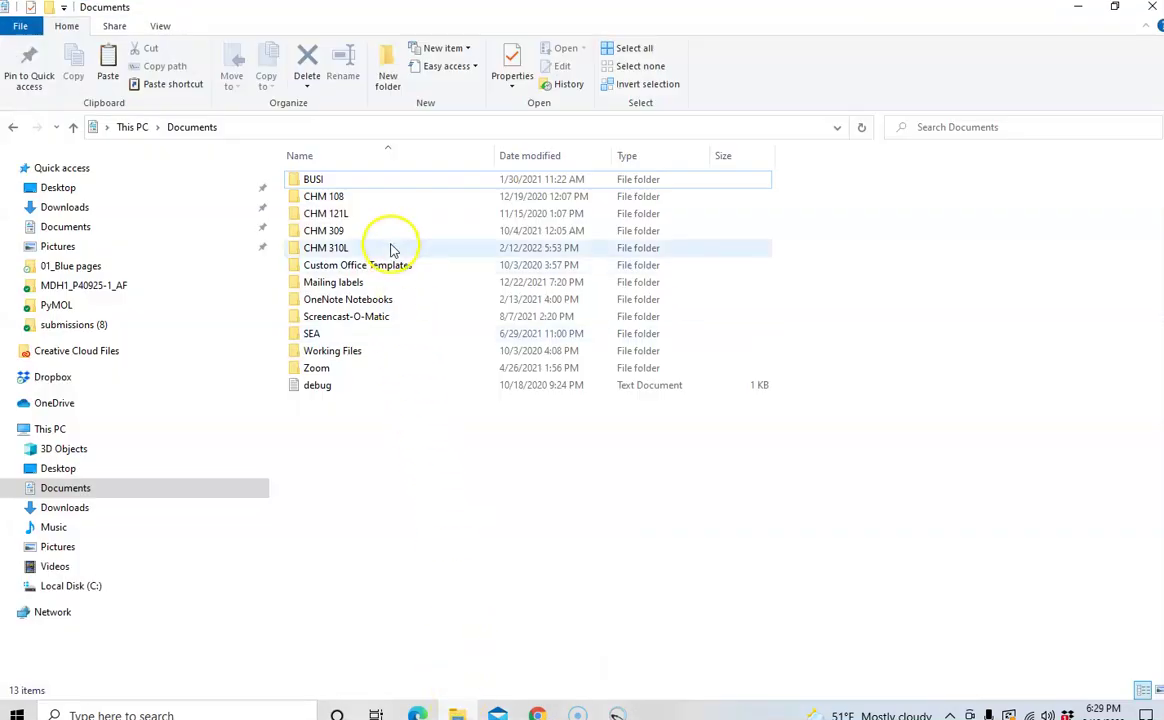
# Go into CHM 310L, then SwissDock, and open clusters.dock4 in Excel
pyautogui.doubleClick(390, 247)
pyautogui.doubleClick(336, 181)
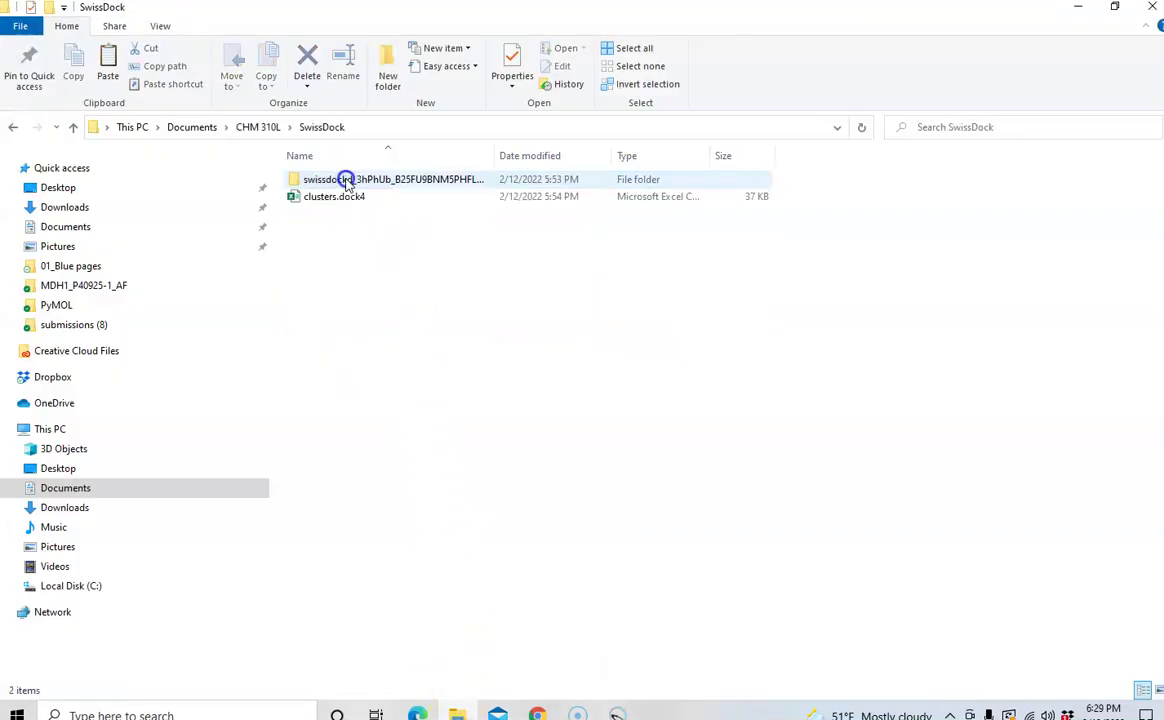
pyautogui.doubleClick(343, 202)
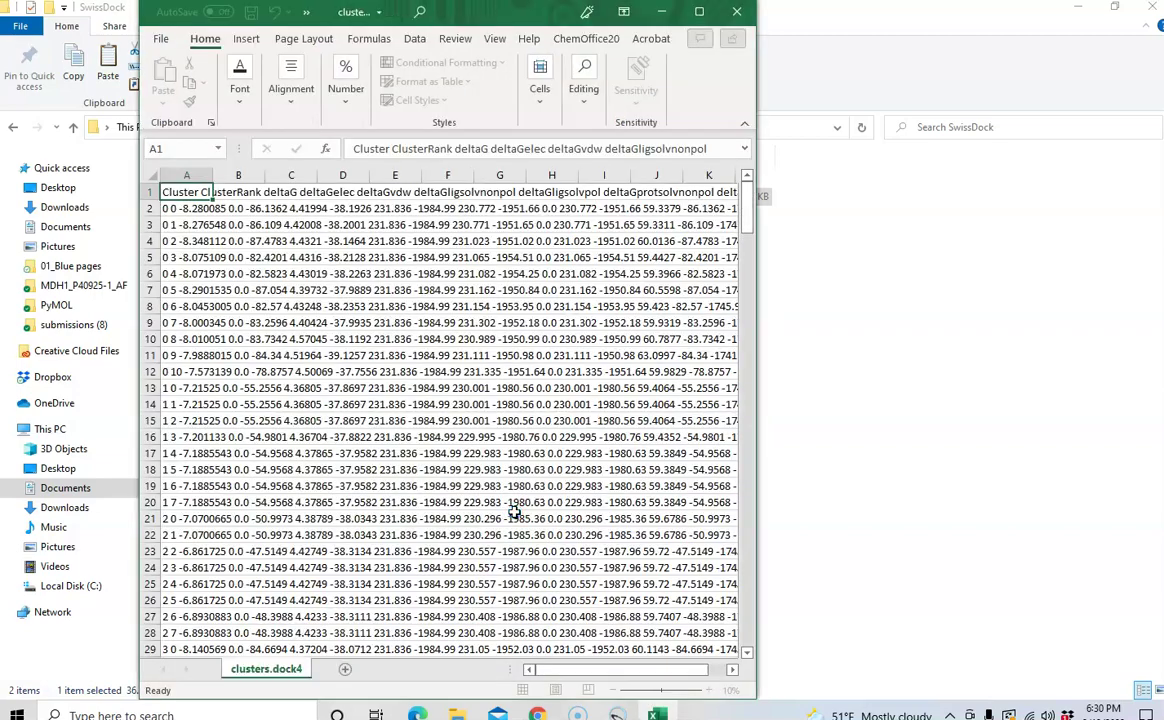
# Maximize Excel and try Text to Columns on the whole sheet, dismissing the one-column warning
pyautogui.click(699, 12)
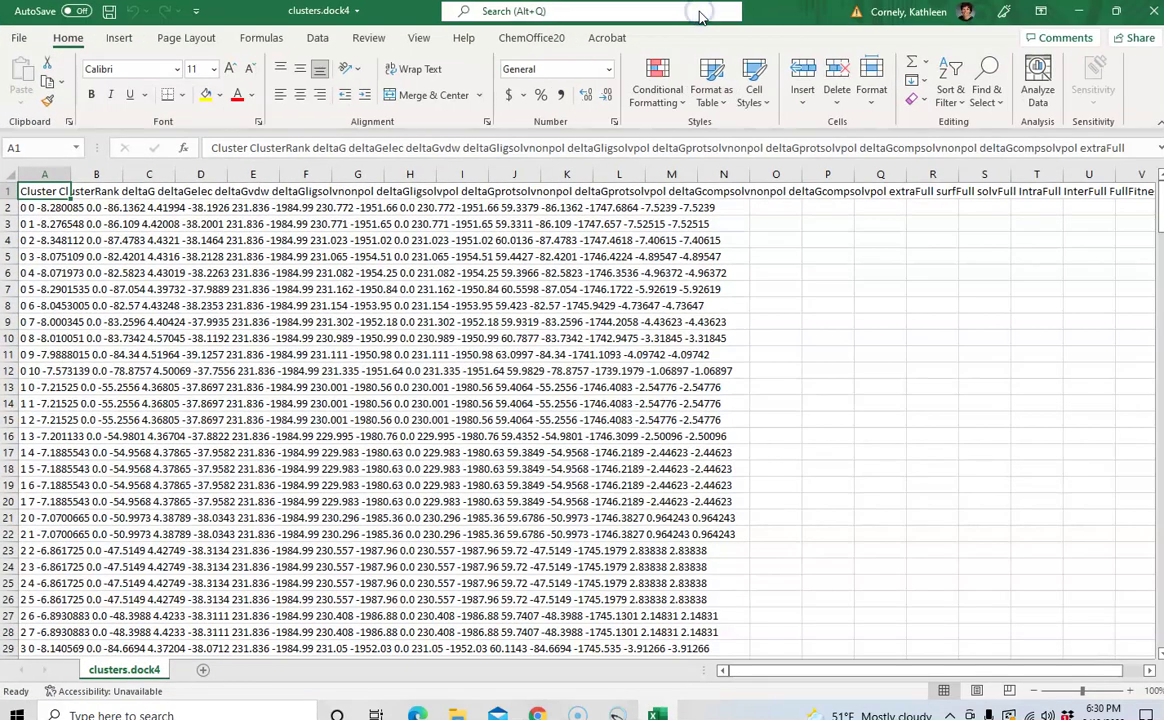
pyautogui.click(10, 177)
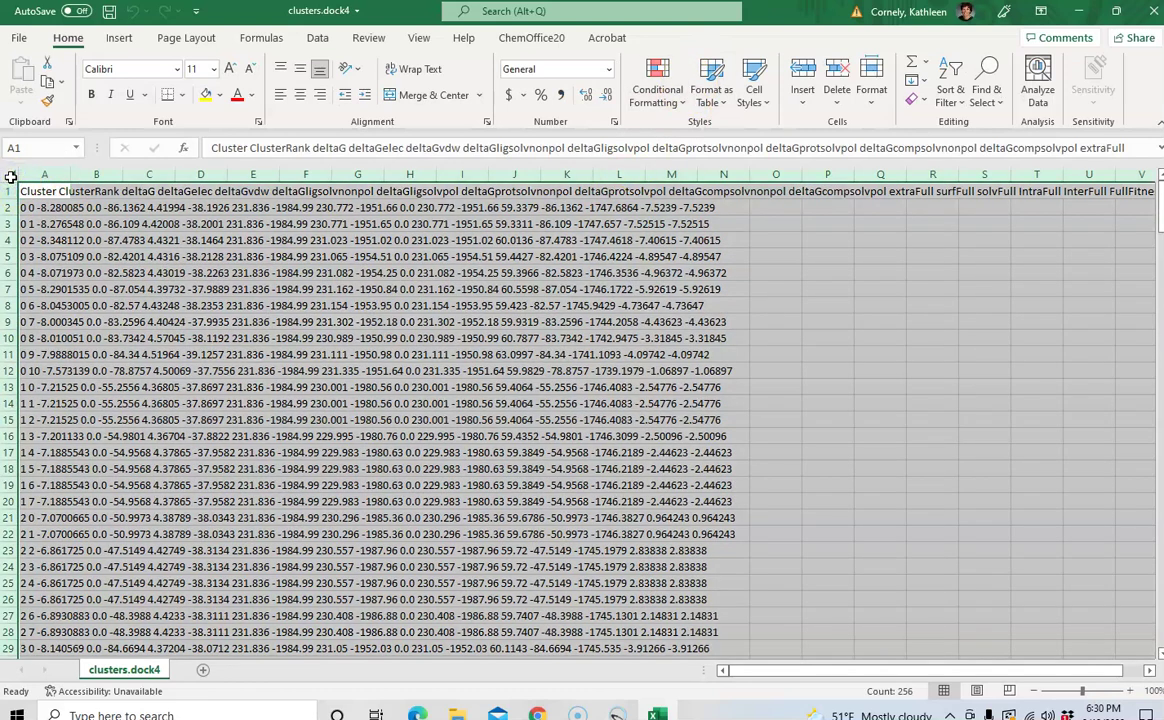
pyautogui.click(318, 40)
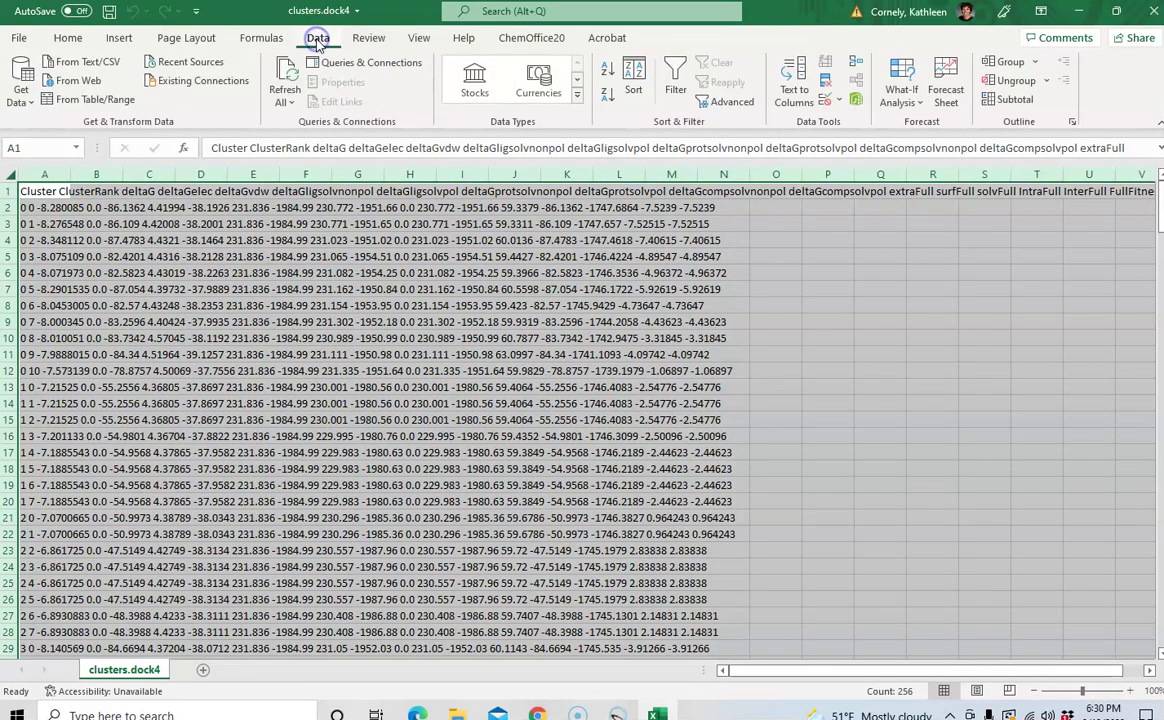
pyautogui.click(806, 100)
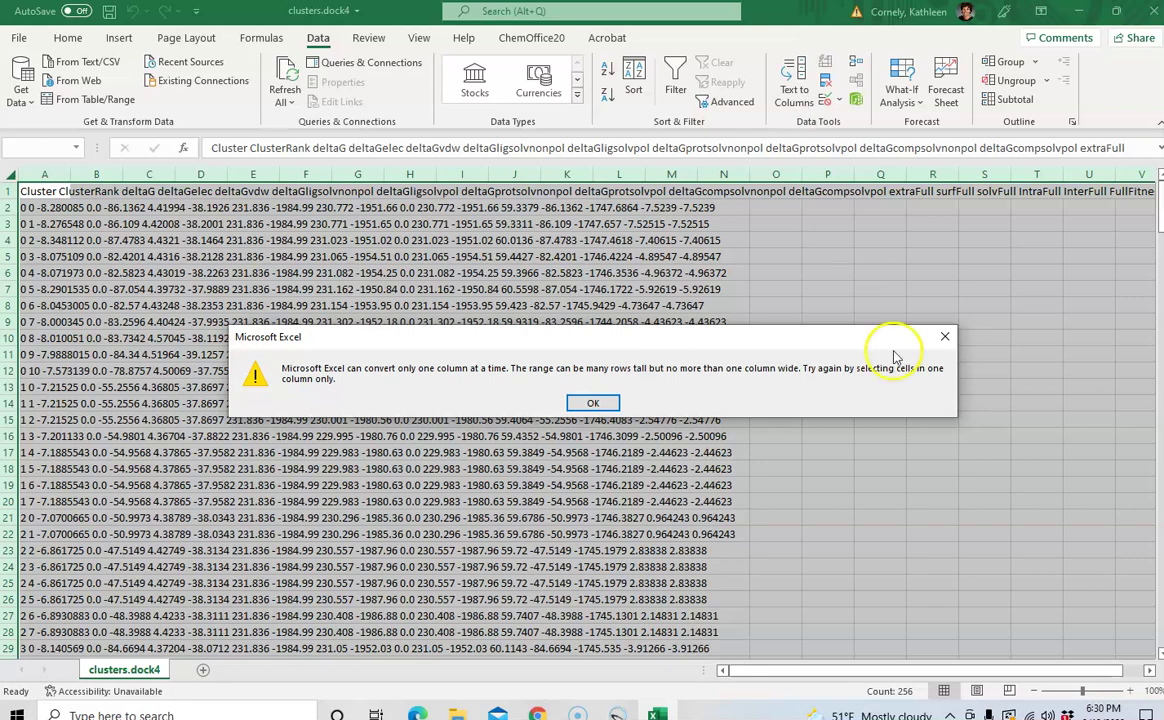
pyautogui.click(594, 404)
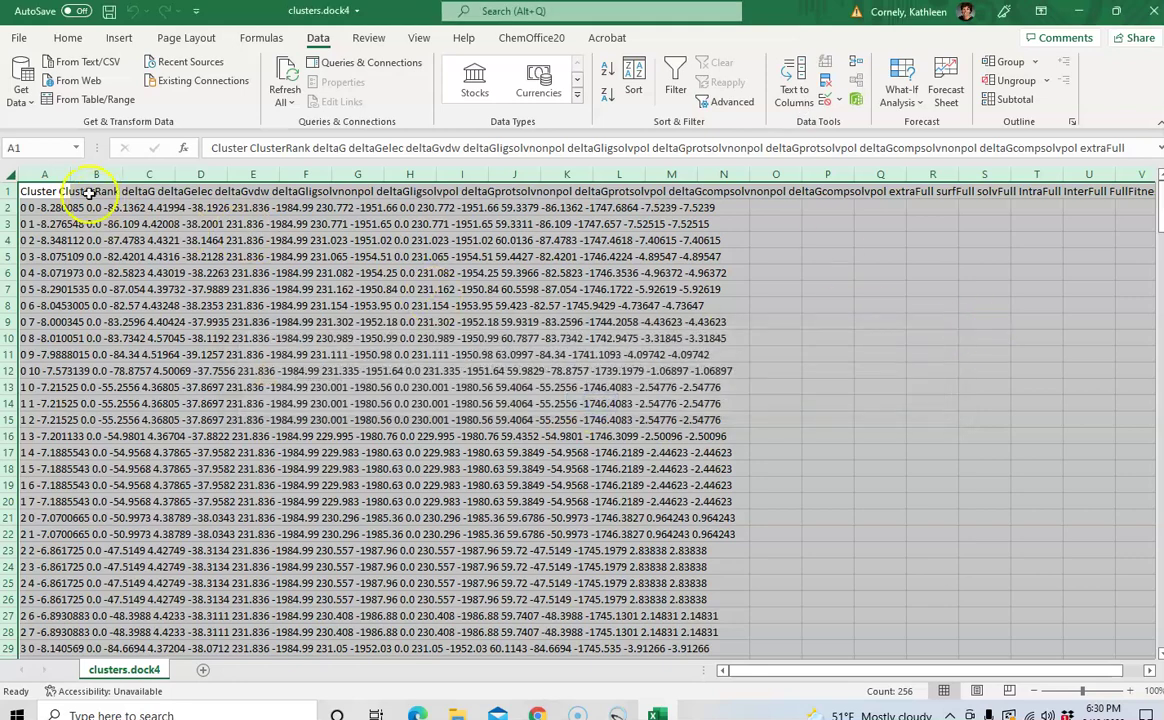
# Split column A into separate columns using Delimited Text to Columns with Space as the separator
pyautogui.click(44, 174)
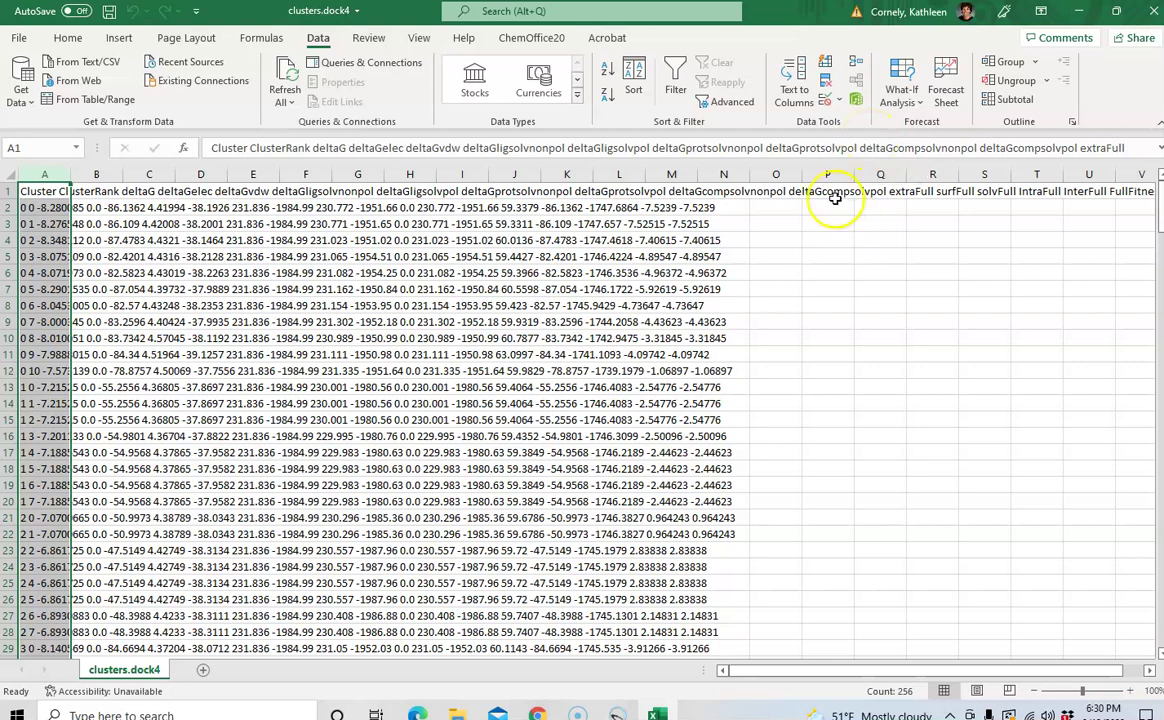
pyautogui.click(806, 104)
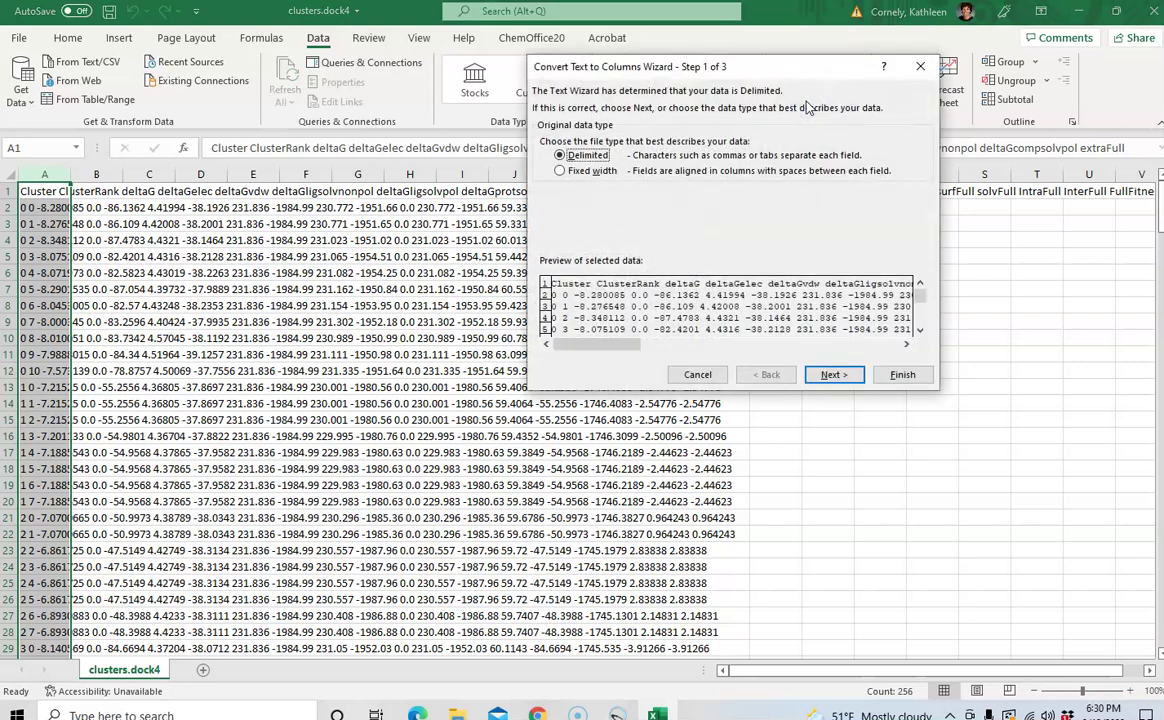
pyautogui.click(849, 378)
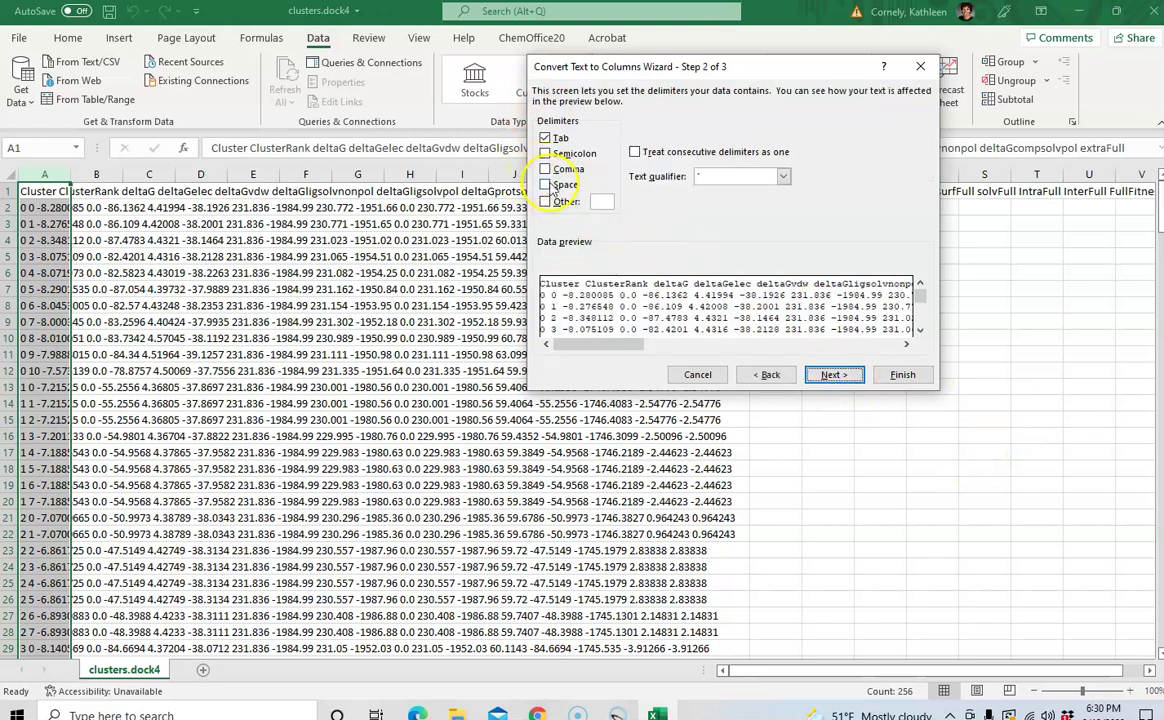
pyautogui.click(545, 138)
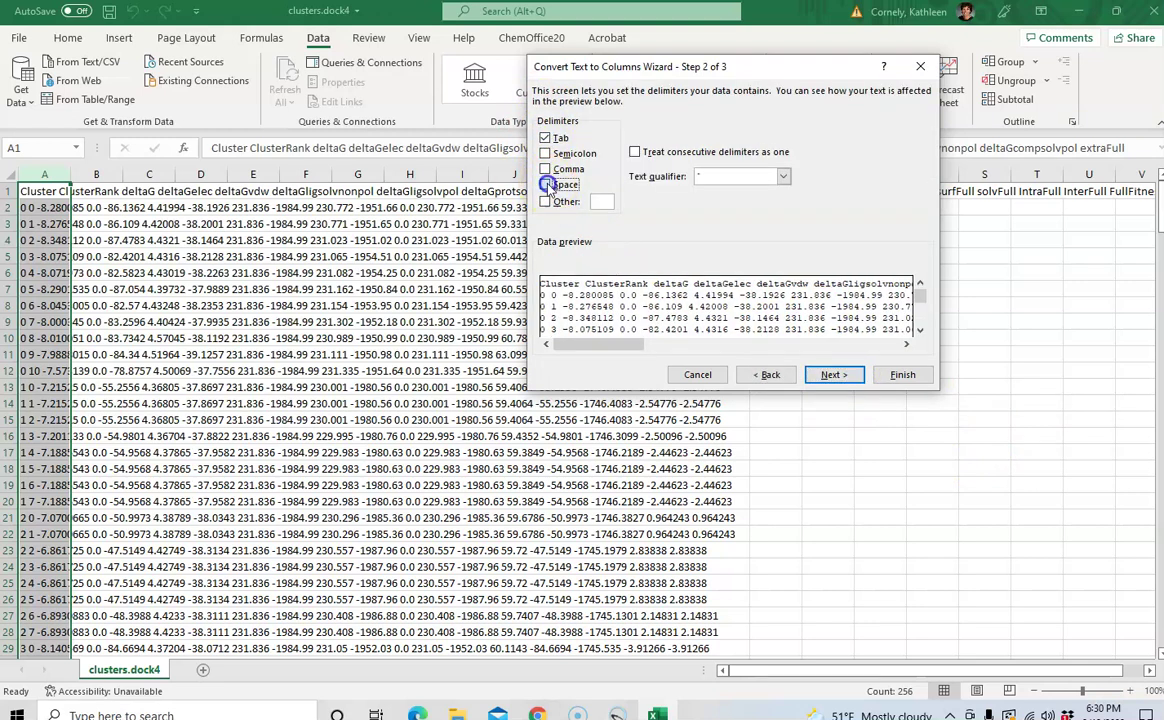
pyautogui.click(546, 185)
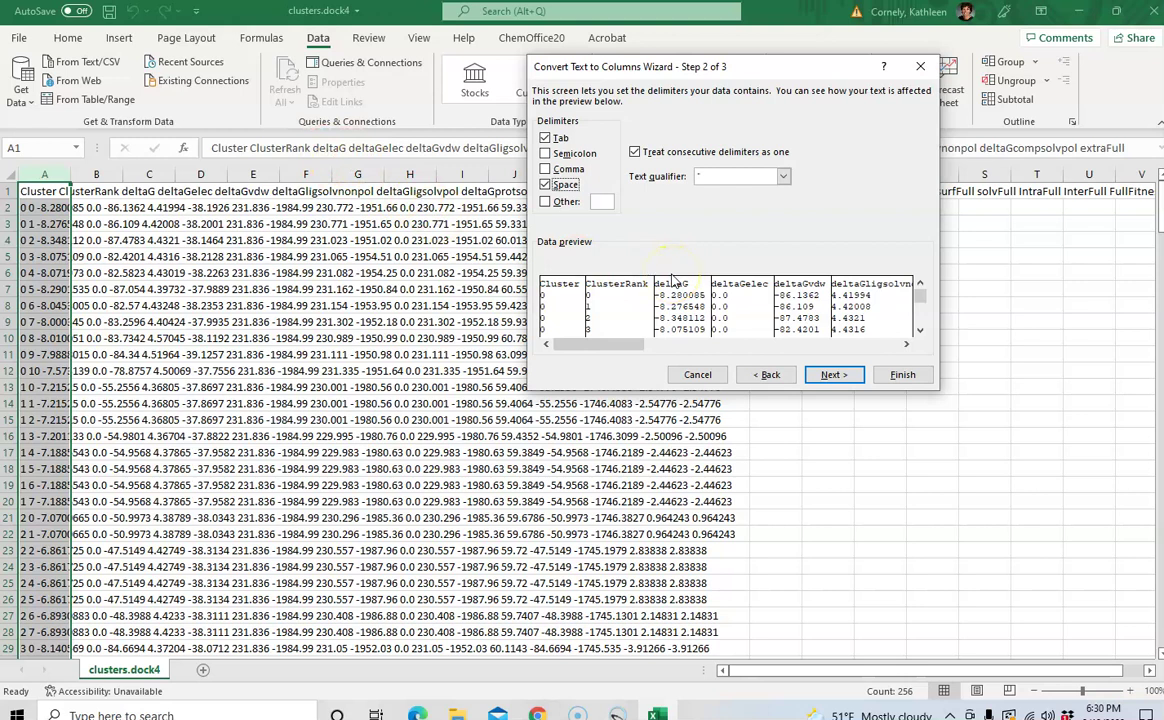
pyautogui.click(832, 378)
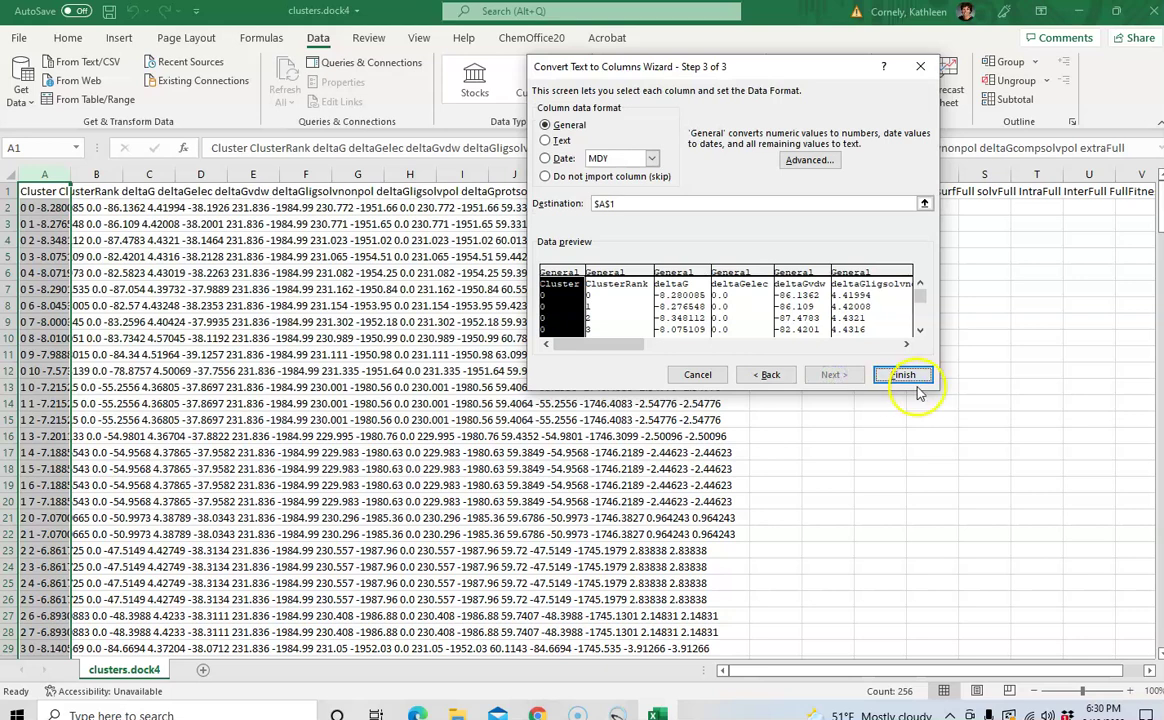
pyautogui.click(903, 374)
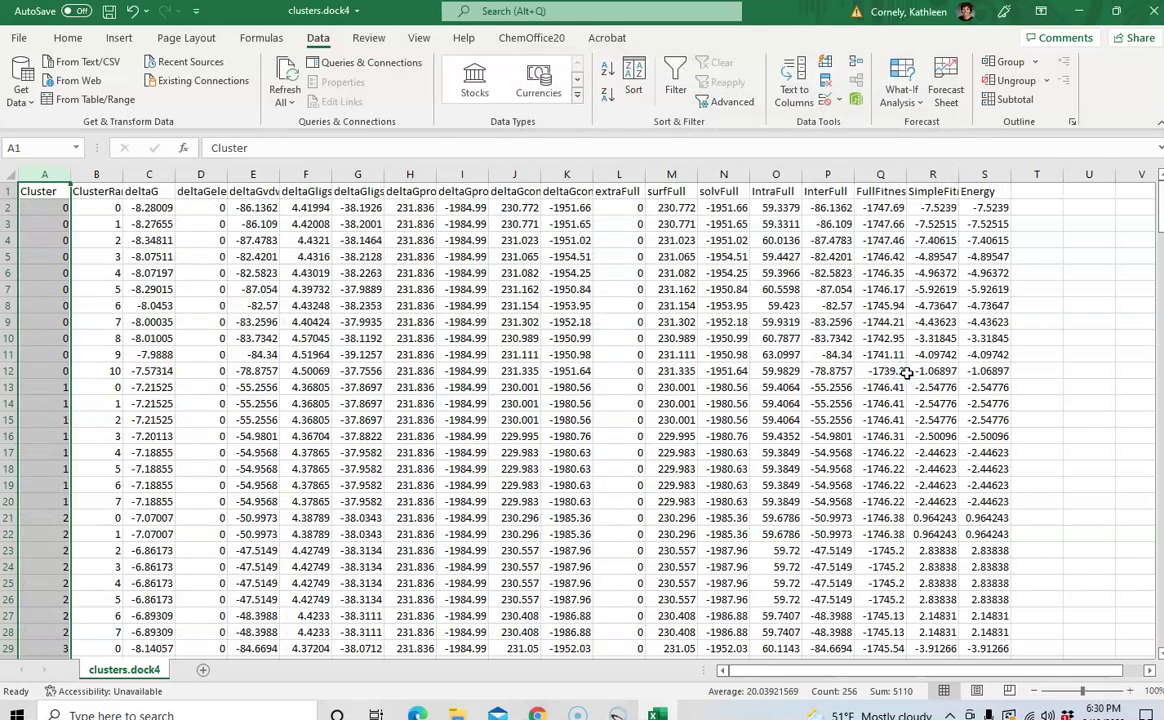
# AutoFit the widths of columns A through S and give every cell All Borders
pyautogui.click(253, 225)
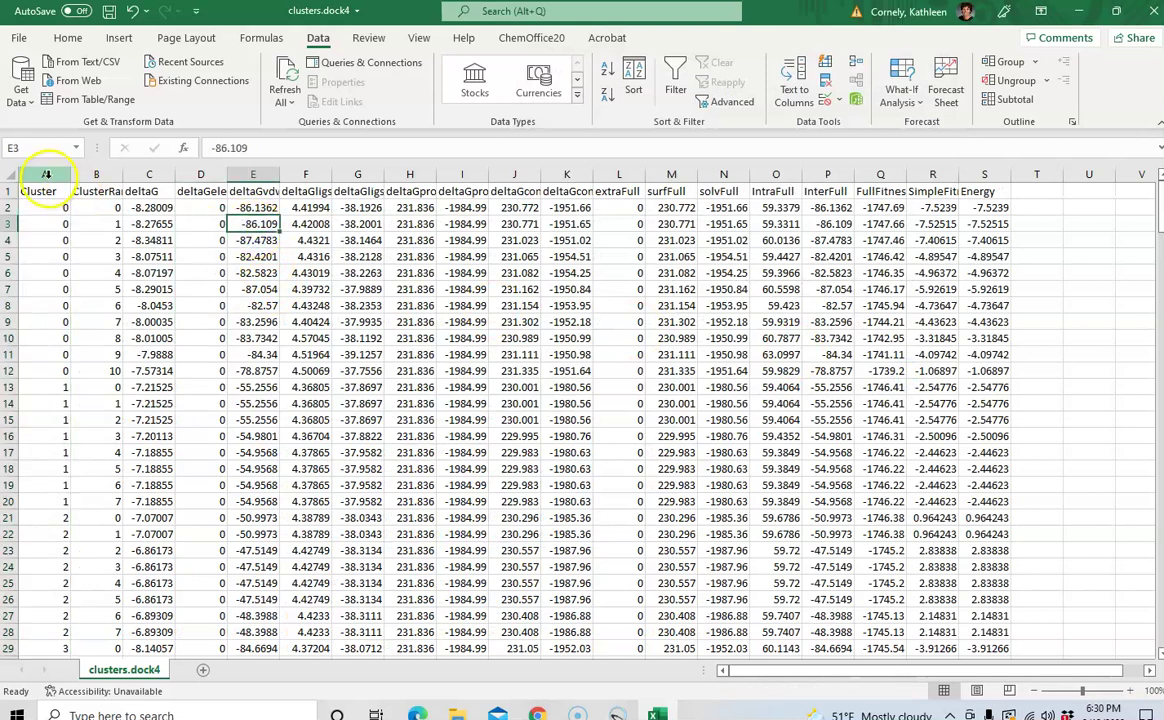
pyautogui.moveTo(47, 178); pyautogui.dragTo(970, 180)
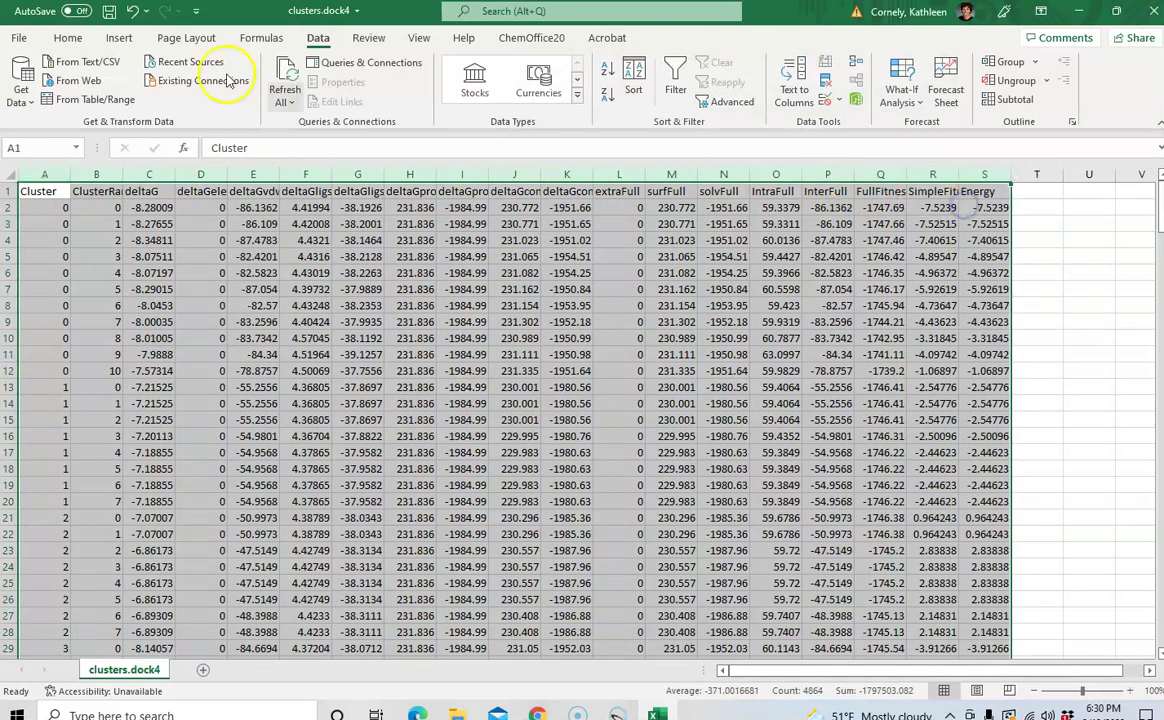
pyautogui.click(67, 37)
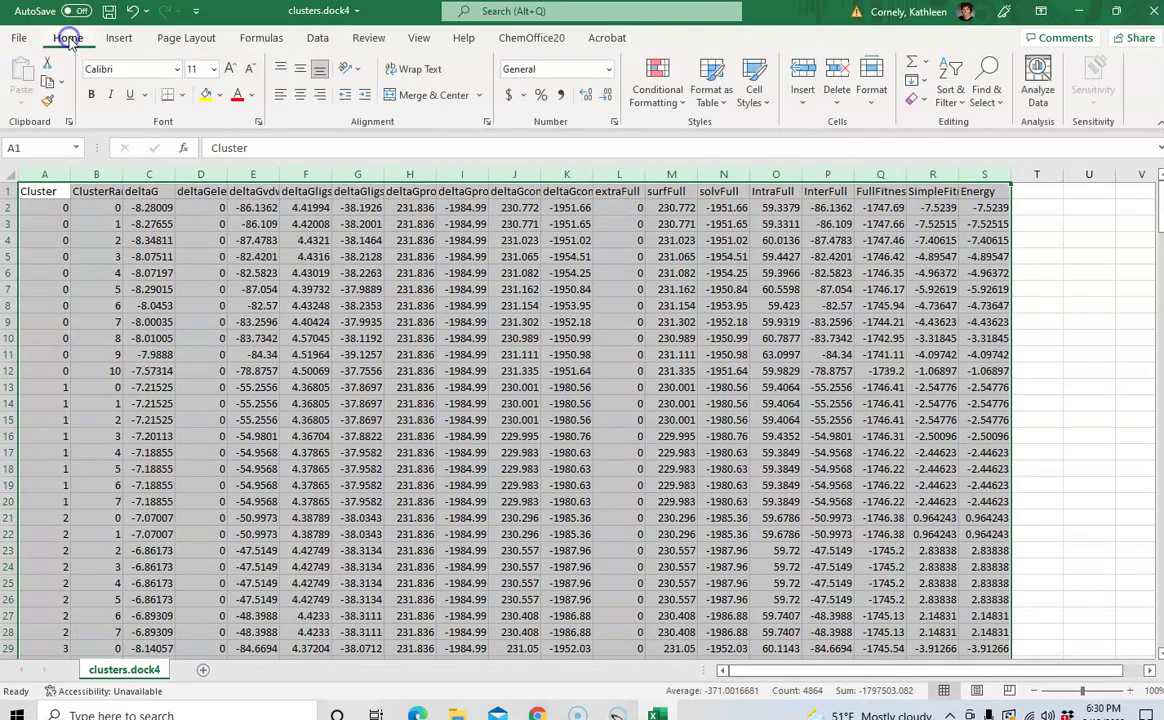
pyautogui.click(873, 90)
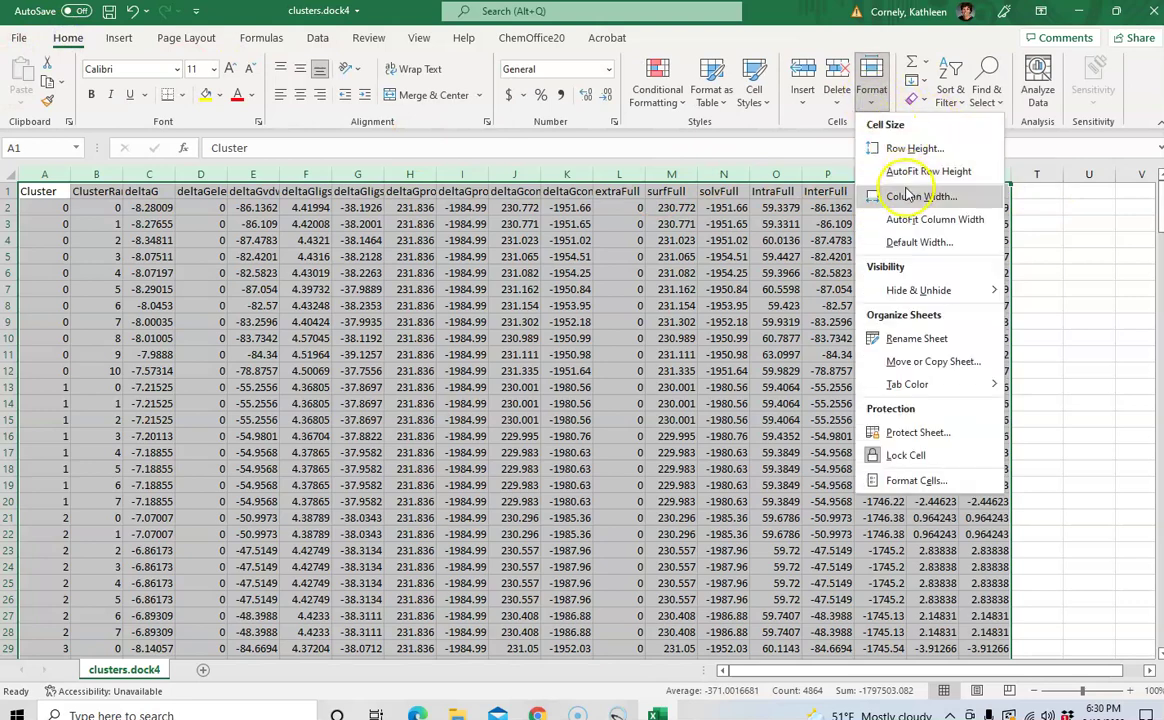
pyautogui.click(908, 219)
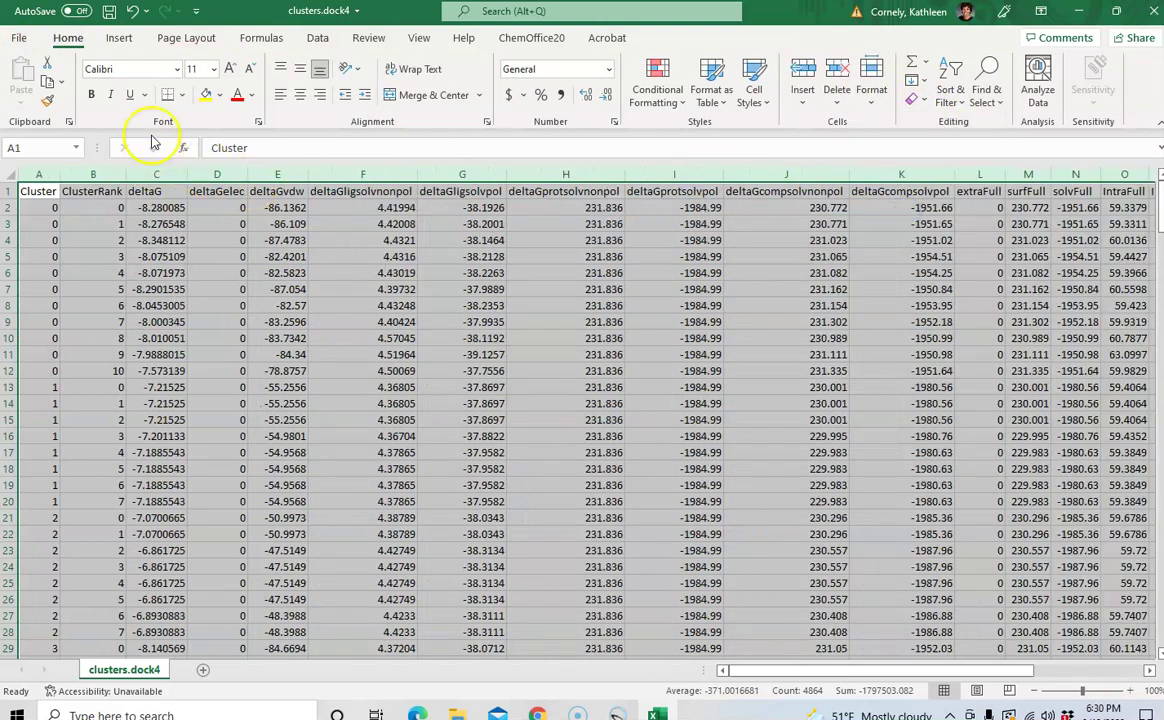
pyautogui.click(181, 94)
pyautogui.click(213, 258)
# Check the first Cluster and deltaG values in row 2, then return to Chimera
pyautogui.click(211, 299)
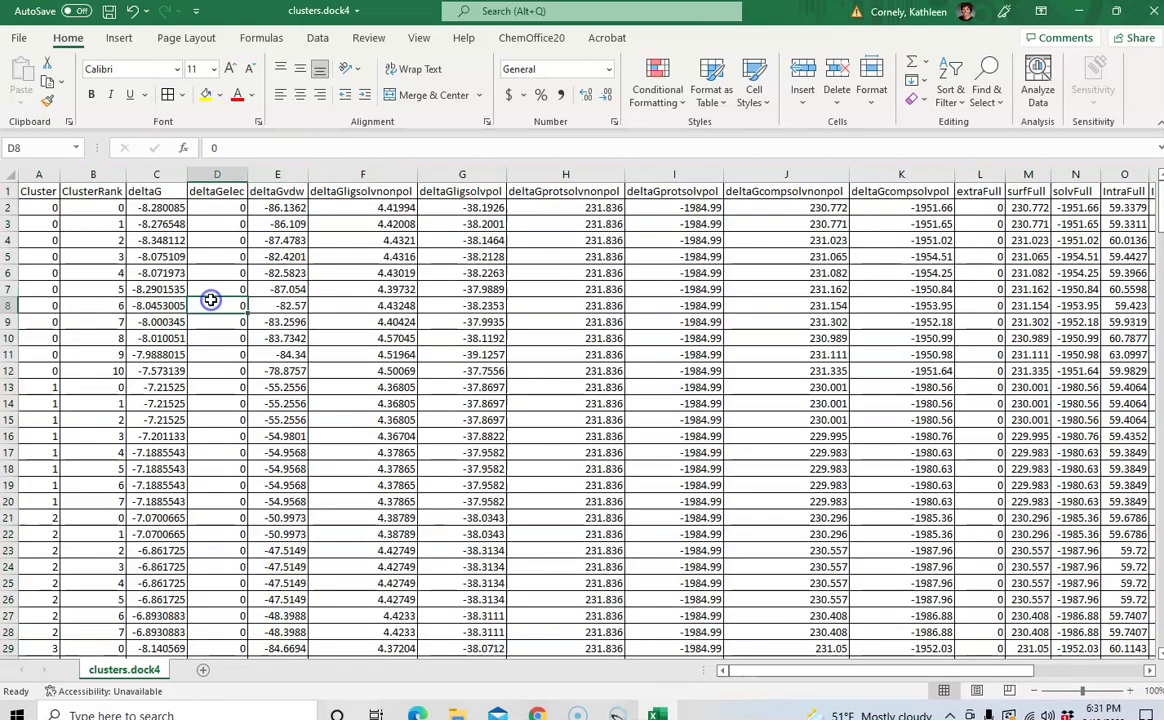
pyautogui.click(44, 208)
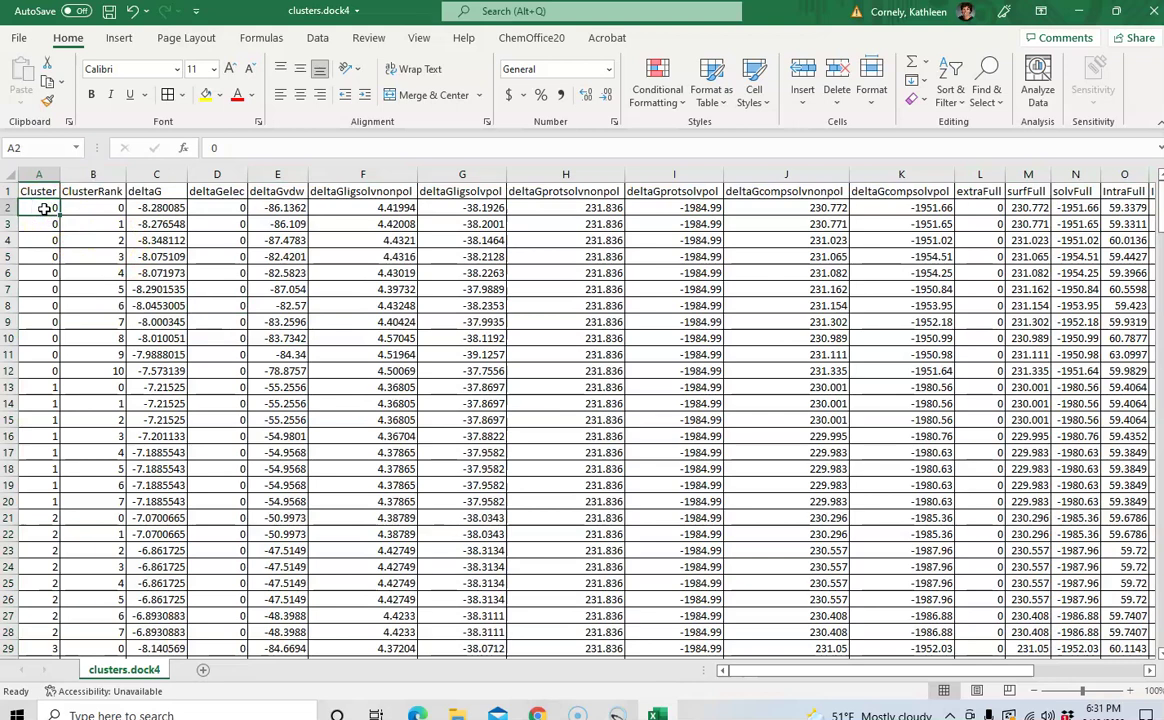
pyautogui.click(143, 208)
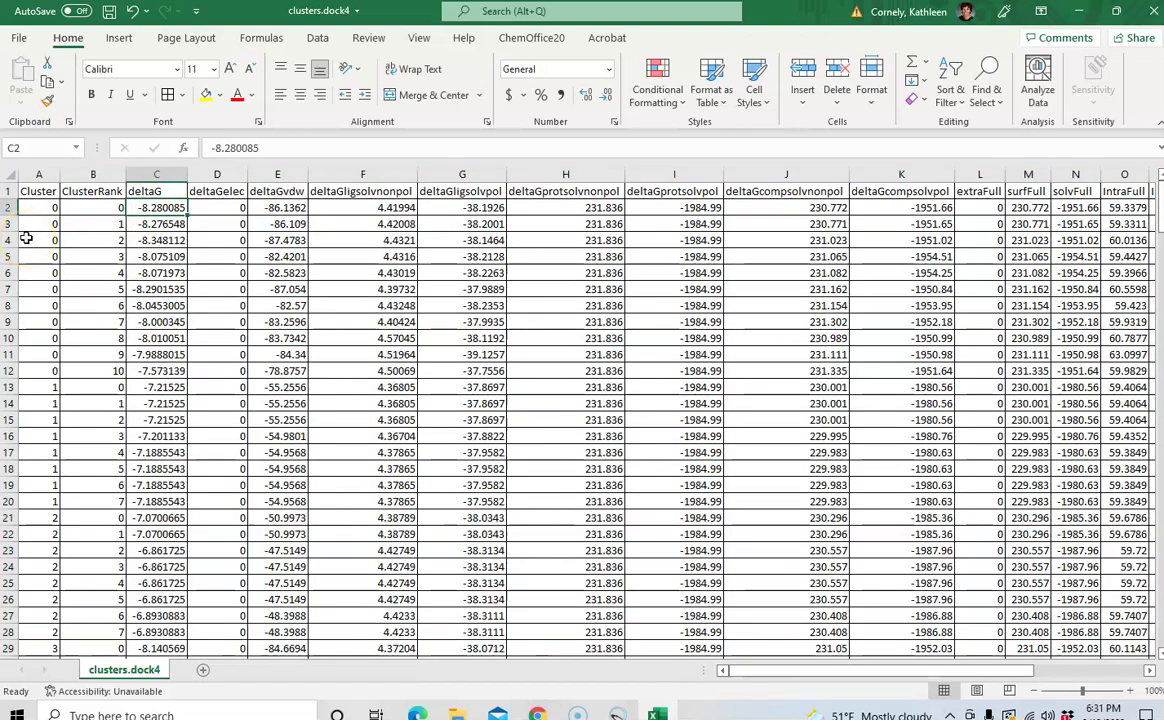
pyautogui.click(43, 208)
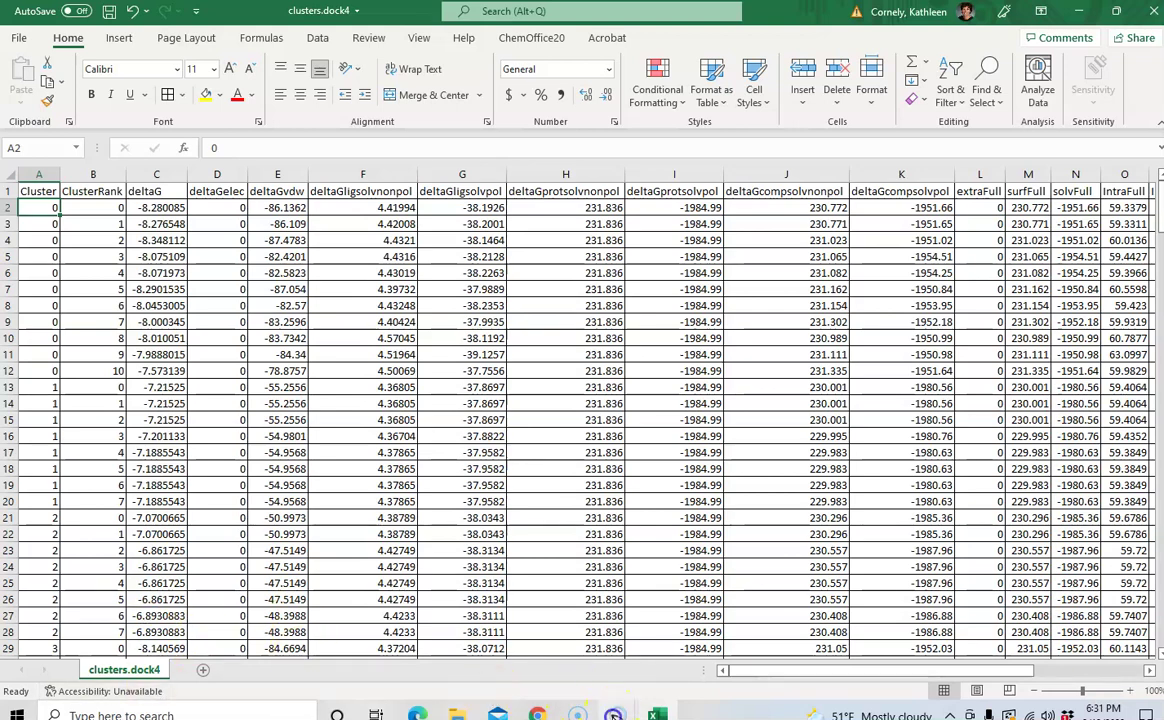
pyautogui.moveTo(616, 714)
pyautogui.click(550, 630)
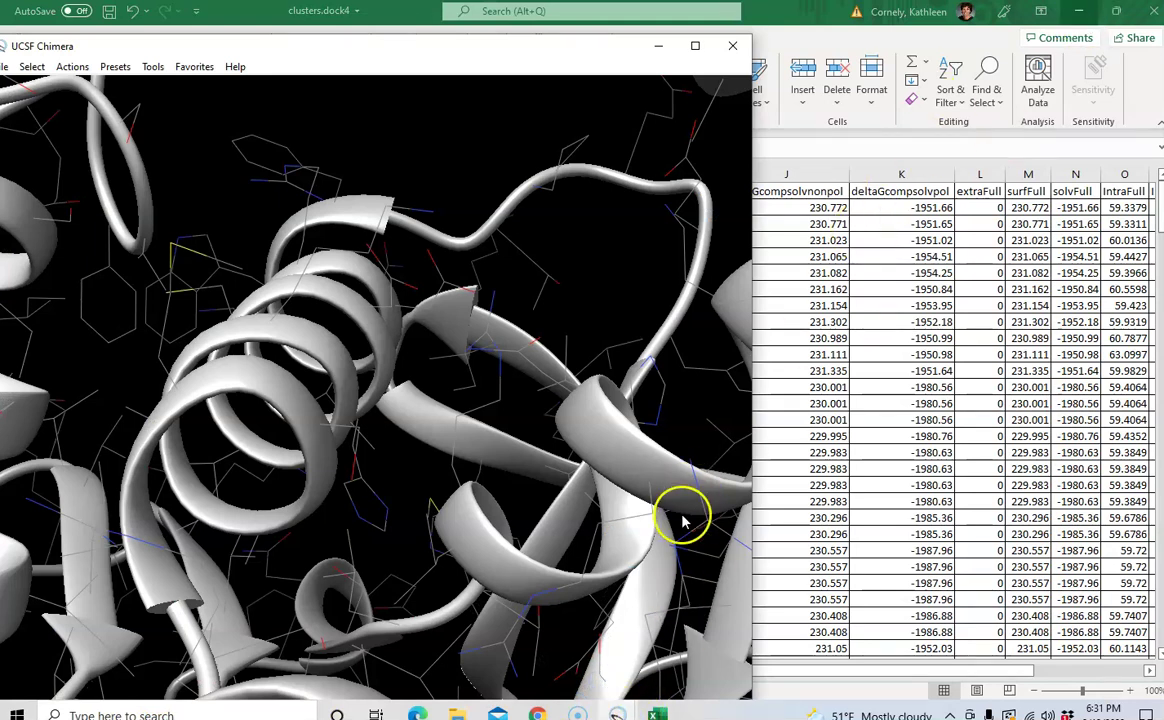
# Minimize Excel and File Explorer and rotate the protein to reveal the light-blue docked ligand
pyautogui.click(1078, 12)
pyautogui.click(1082, 12)
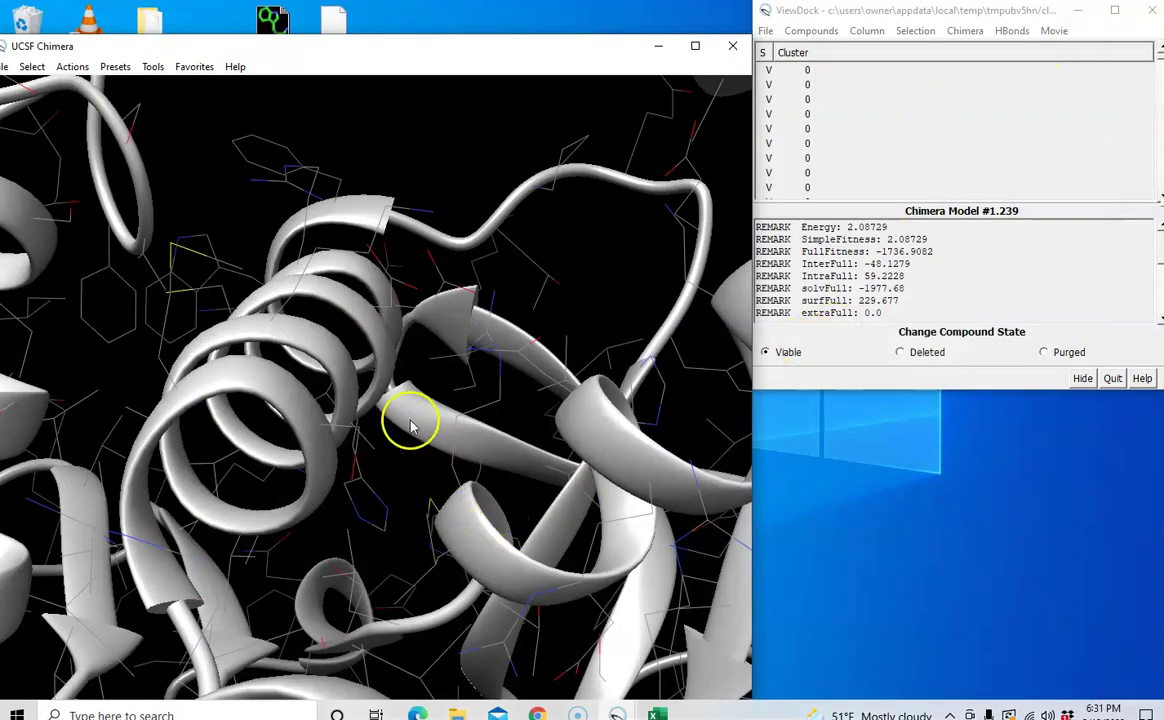
pyautogui.moveTo(408, 416)
pyautogui.mouseDown()
pyautogui.moveTo(462, 521)
pyautogui.moveTo(424, 416)
pyautogui.moveTo(397, 278)
pyautogui.mouseUp()
pyautogui.moveTo(377, 481); pyautogui.dragTo(380, 510)
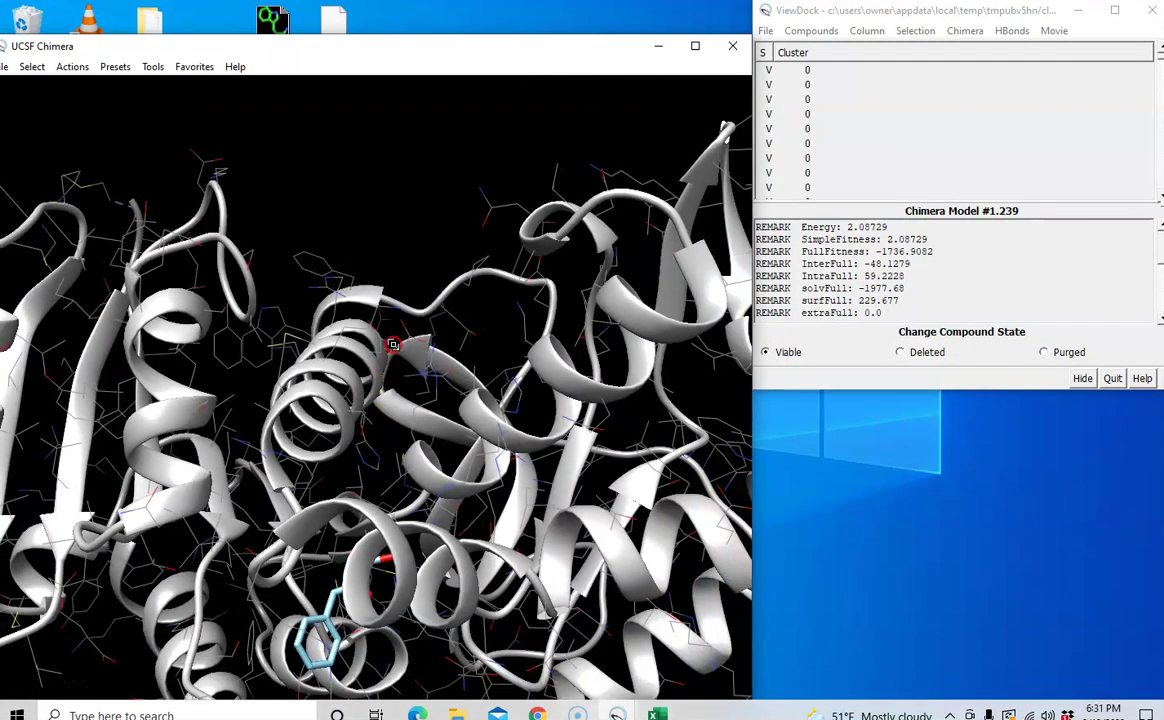
pyautogui.click(518, 73)
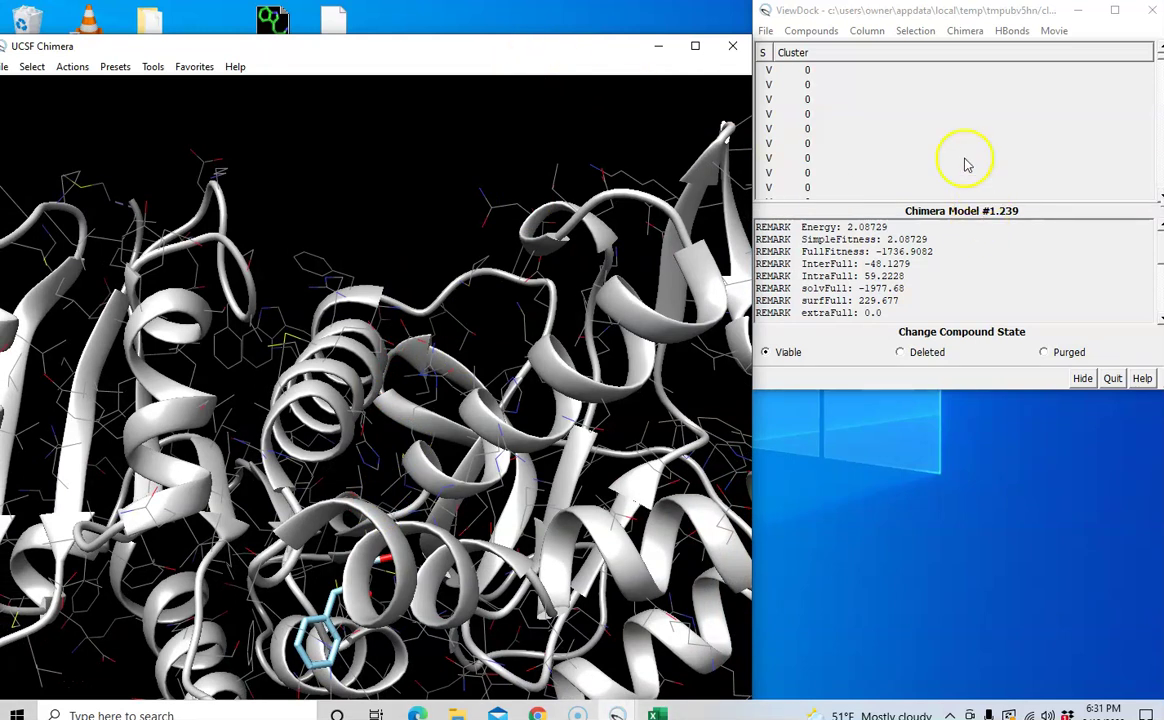